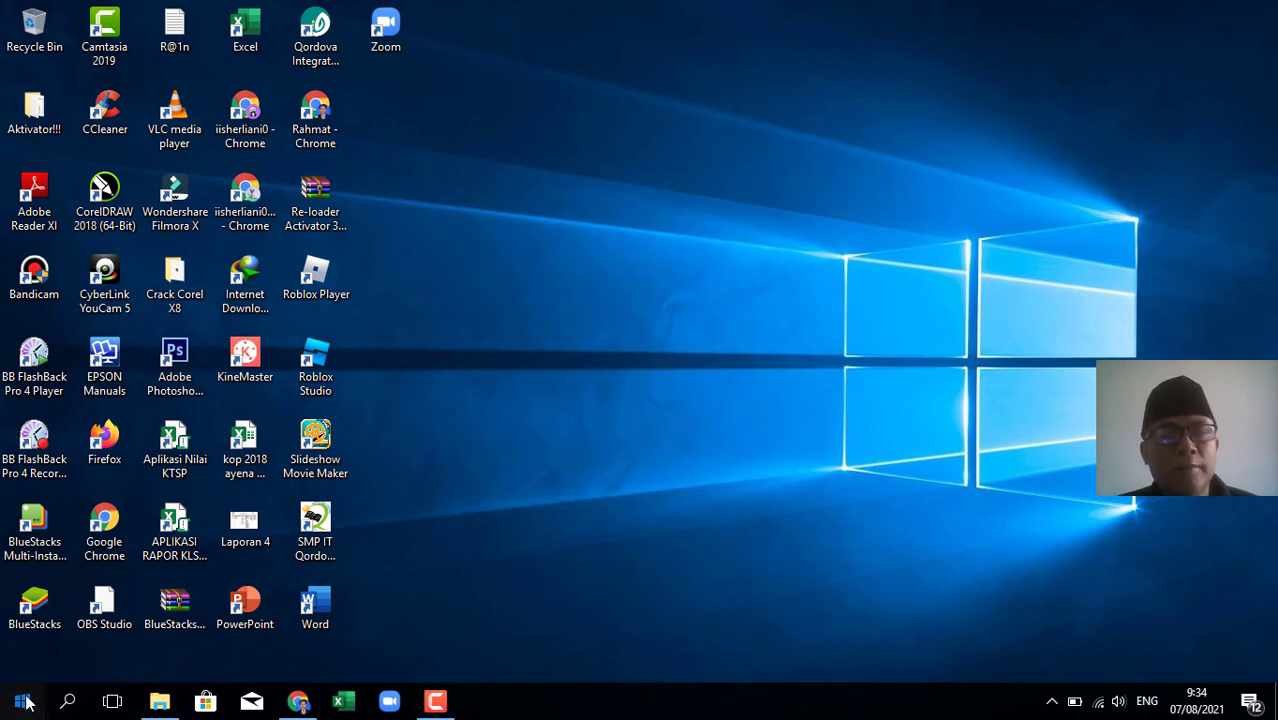
{"action": "left_click", "coordinate": [22, 701]}
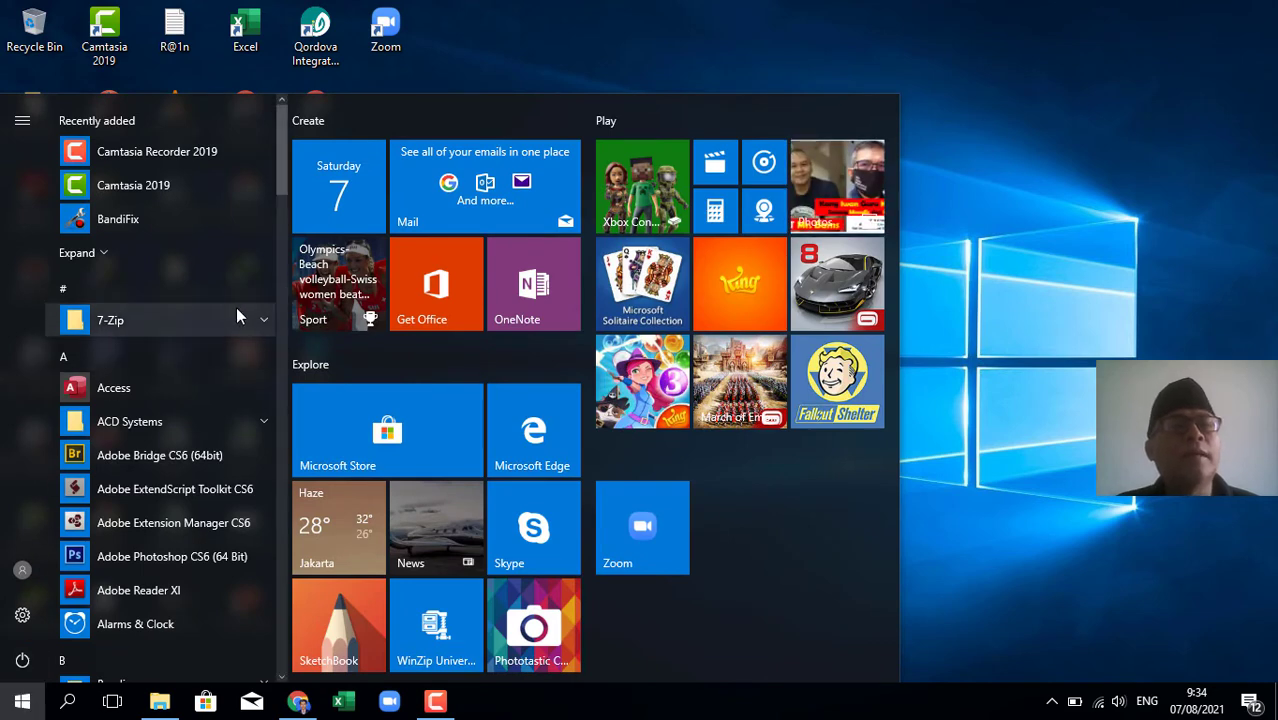
{"action": "scroll", "coordinate": [200, 450], "scroll_direction": "down", "scroll_amount": 2}
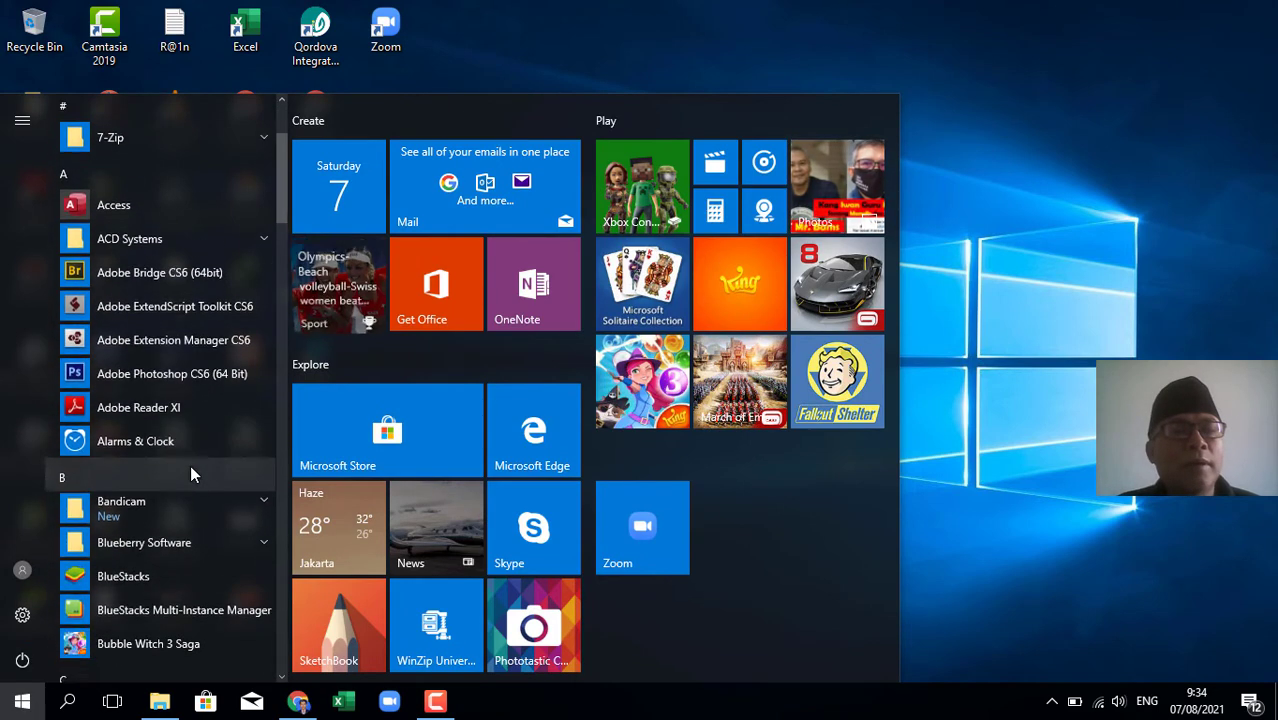
{"action": "scroll", "coordinate": [204, 559], "scroll_direction": "down", "scroll_amount": 2}
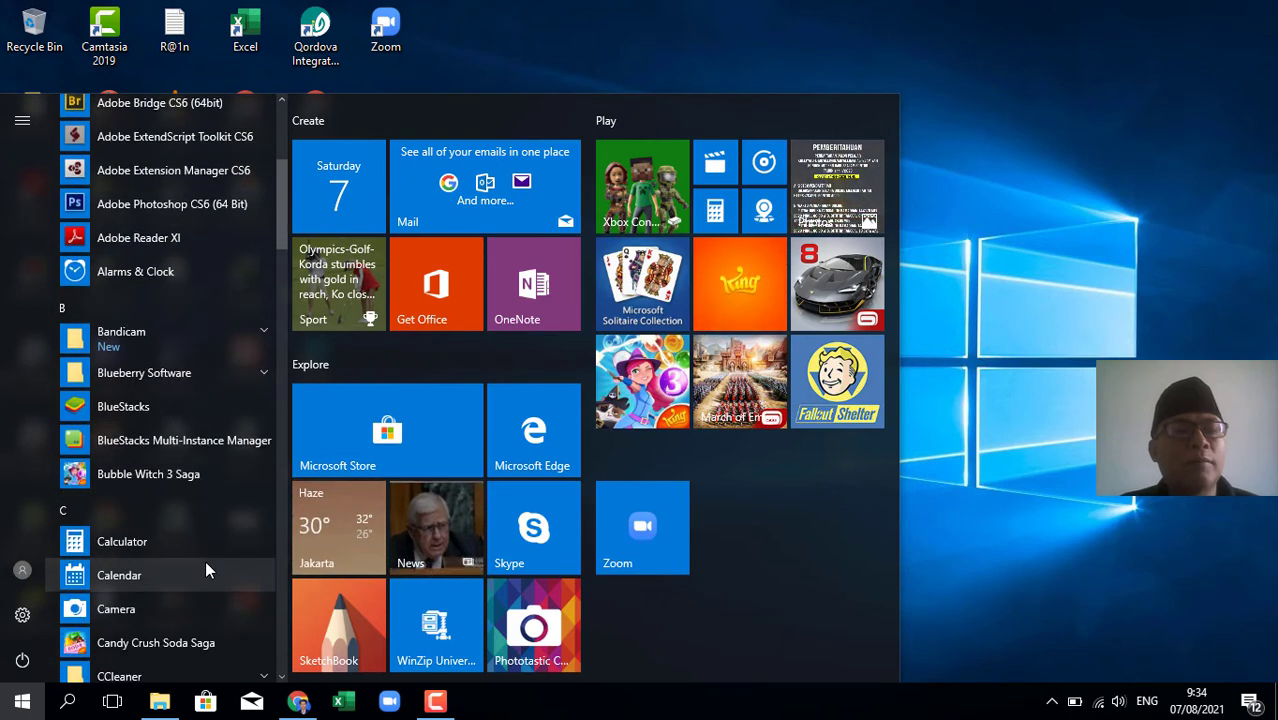
Search Windows for Word, open it and create a blank document
{"action": "left_click", "coordinate": [68, 704]}
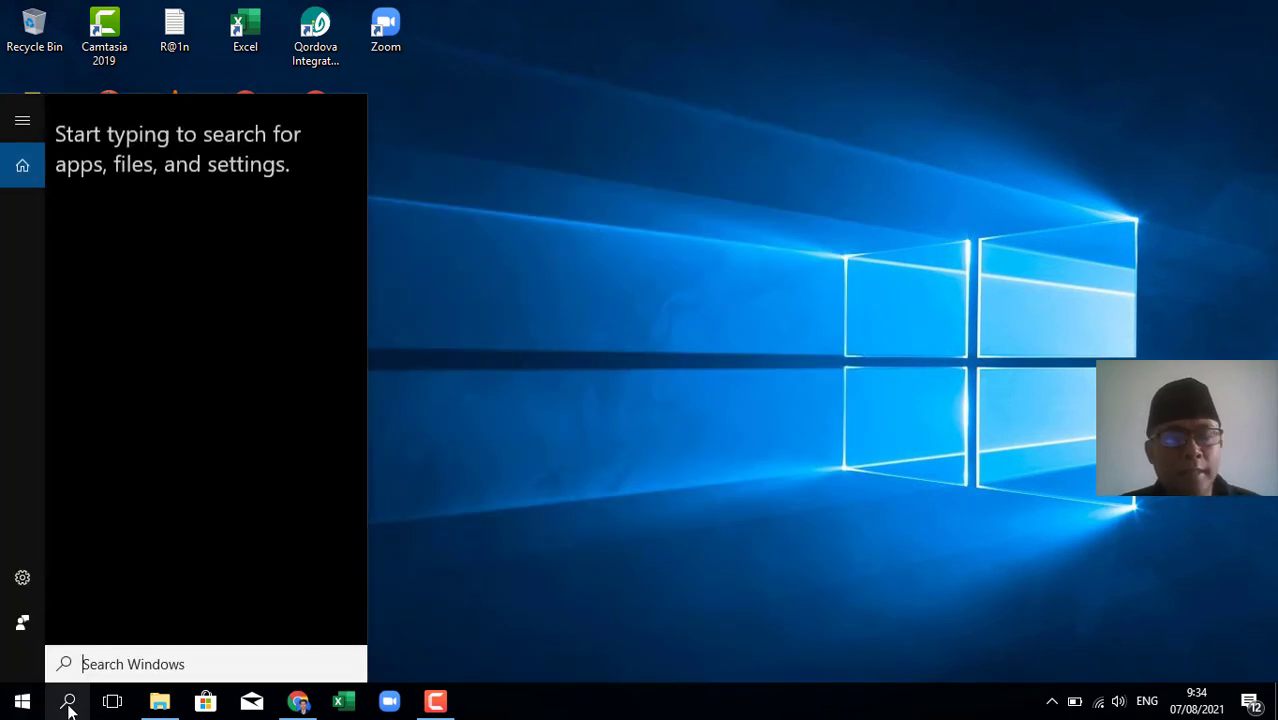
{"action": "type", "text": "word"}
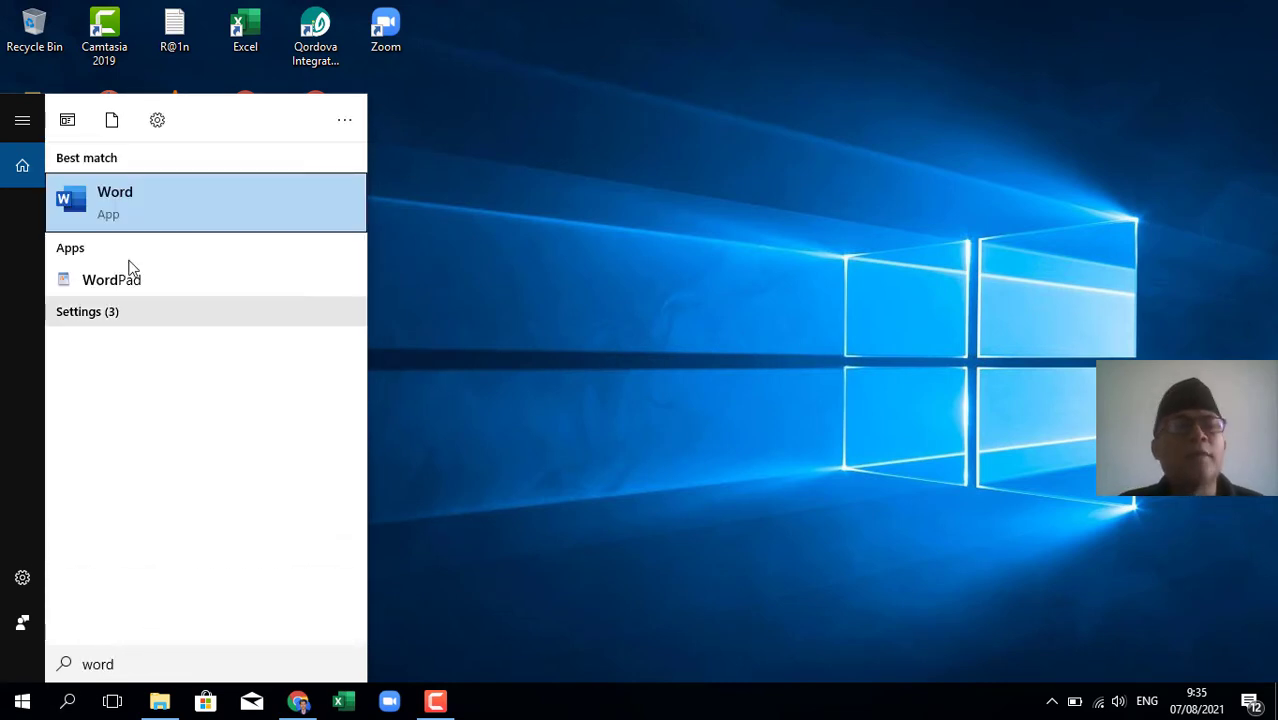
{"action": "left_click", "coordinate": [157, 197]}
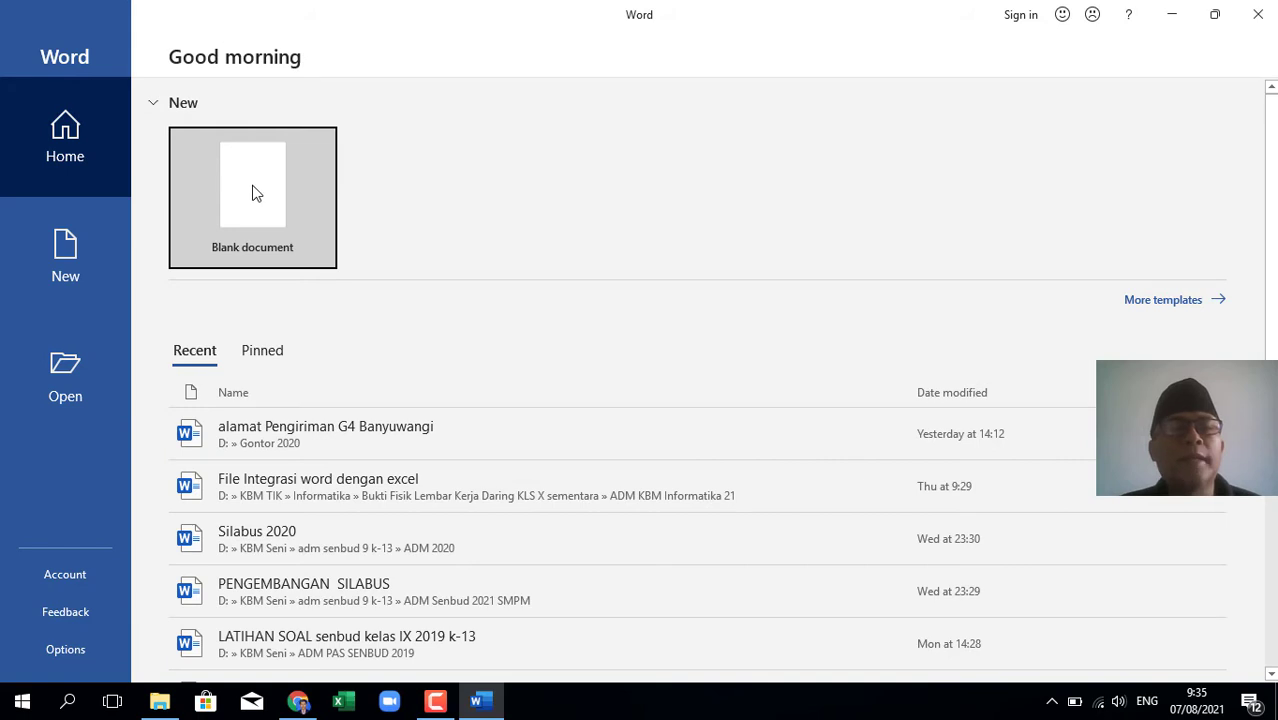
{"action": "left_click", "coordinate": [252, 193]}
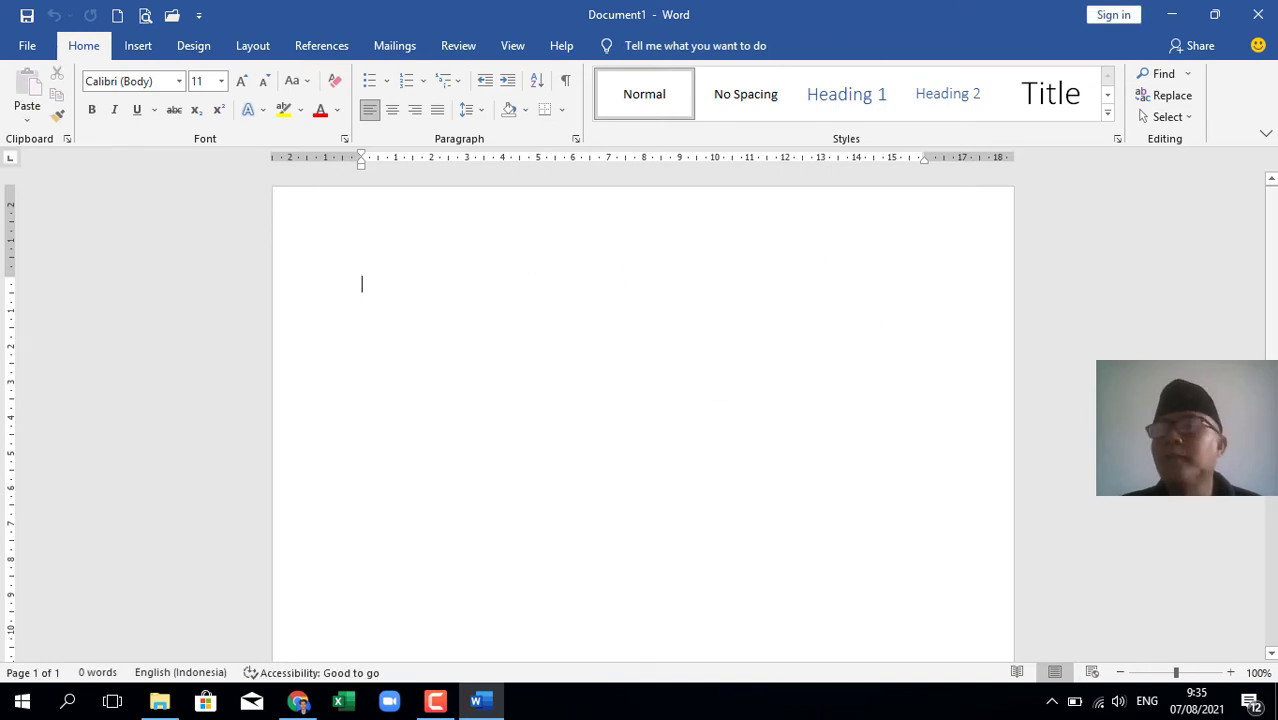
{"action": "scroll", "coordinate": [643, 420], "scroll_direction": "down", "scroll_amount": 3}
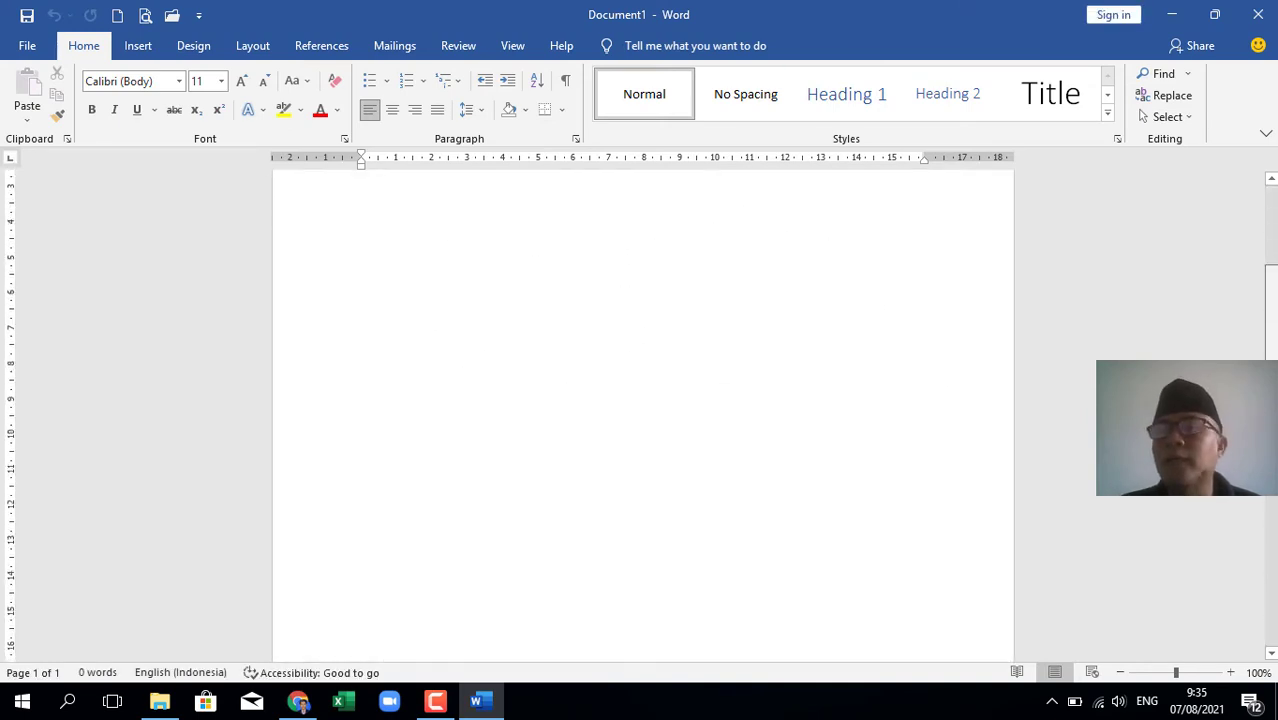
{"action": "scroll", "coordinate": [643, 420], "scroll_direction": "up", "scroll_amount": 3}
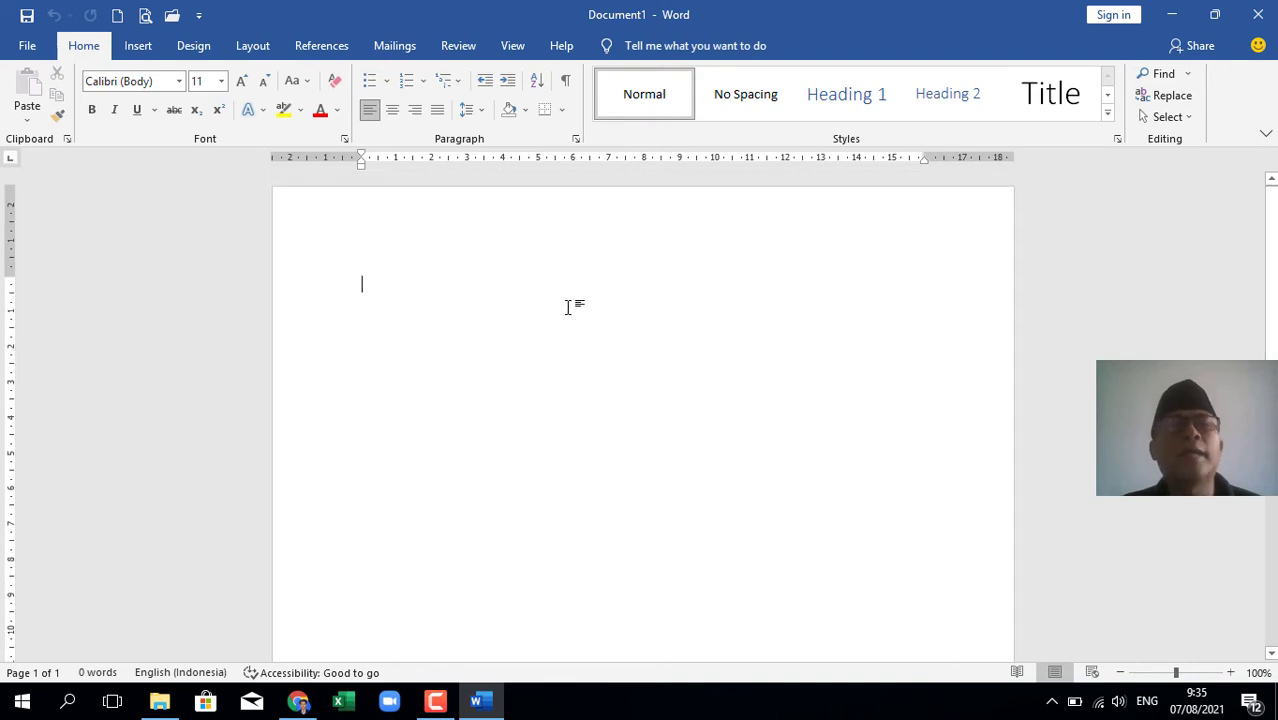
Set the document's paper size to A4 (21 cm x 29,7 cm) and check the page orientation options
{"action": "left_click", "coordinate": [254, 47]}
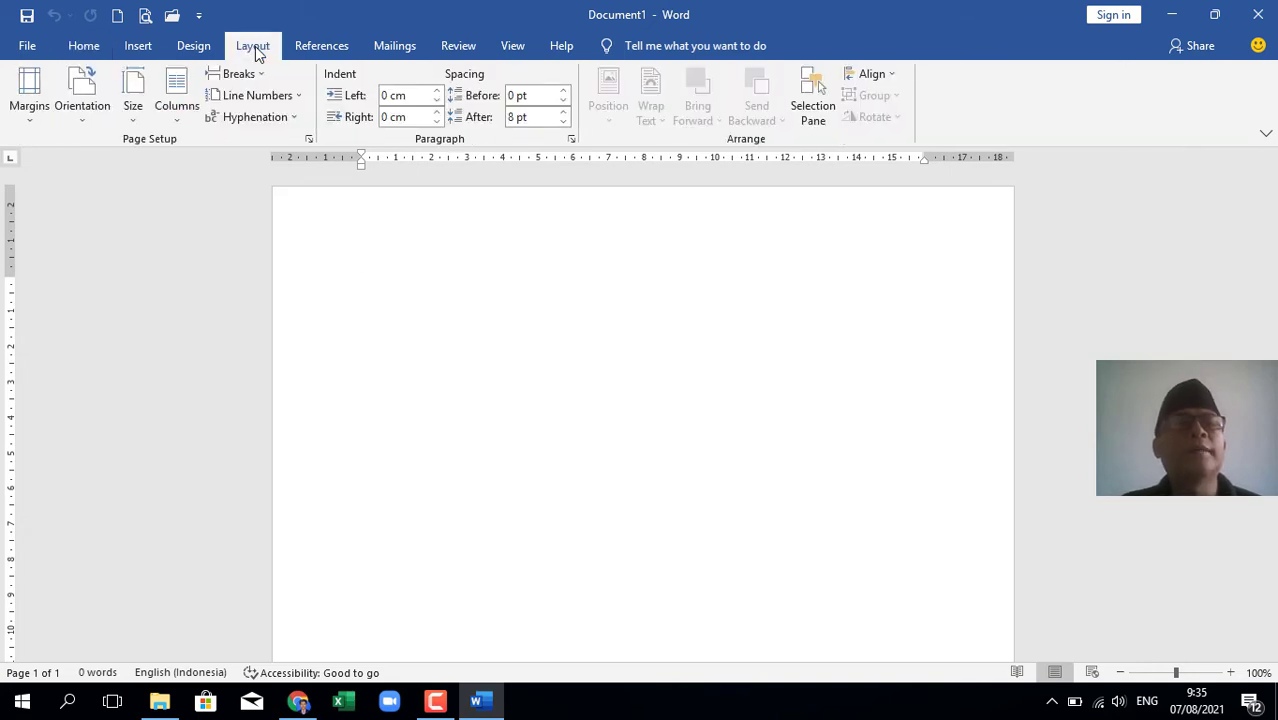
{"action": "left_click", "coordinate": [136, 124]}
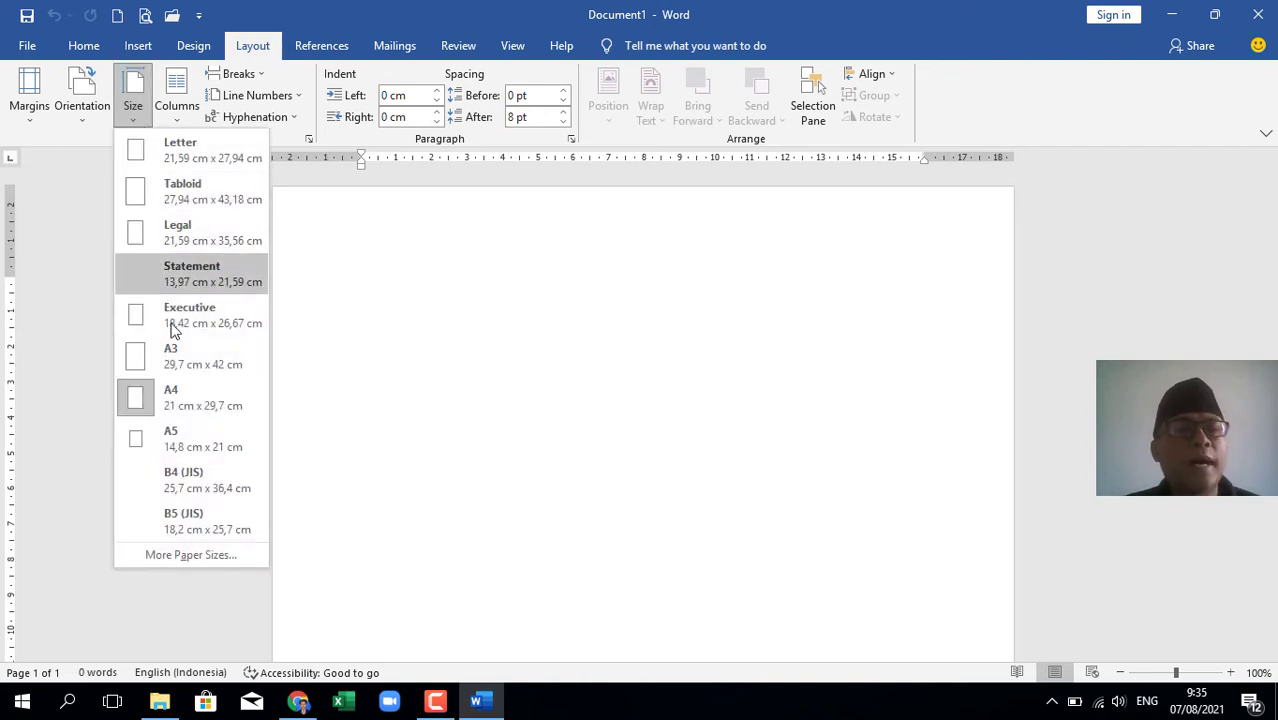
{"action": "left_click", "coordinate": [186, 405]}
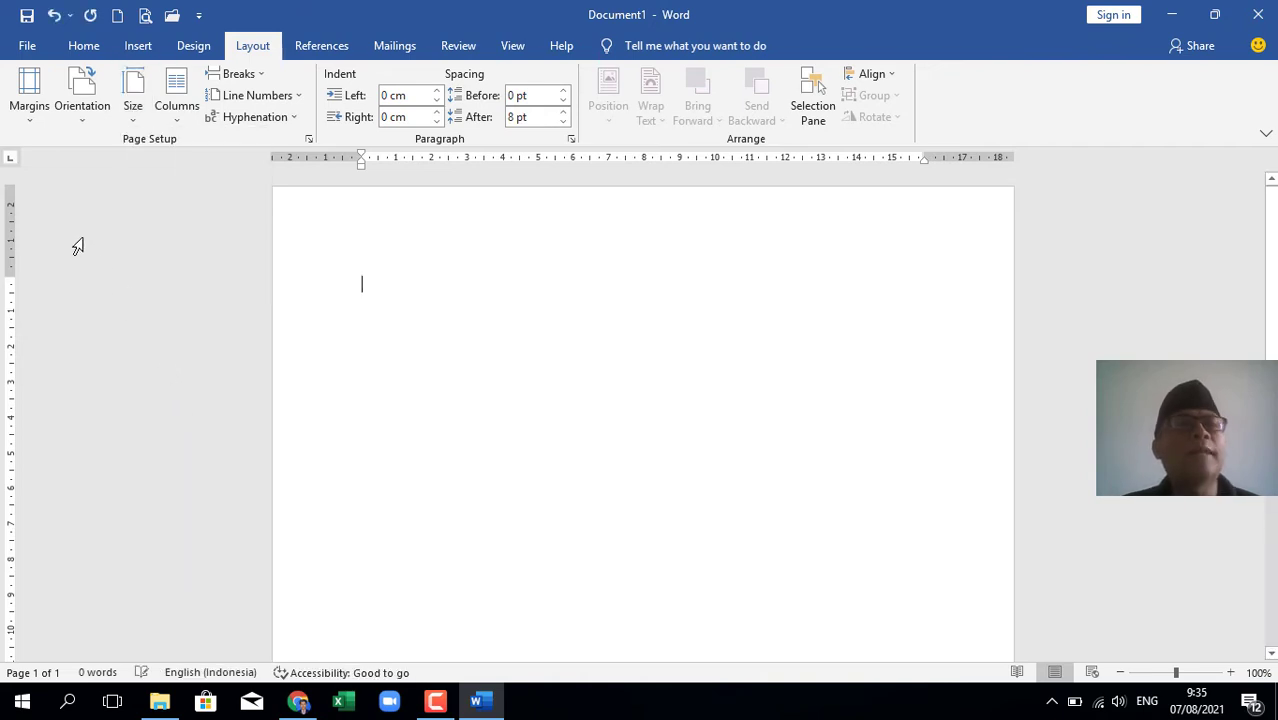
{"action": "left_click", "coordinate": [84, 127]}
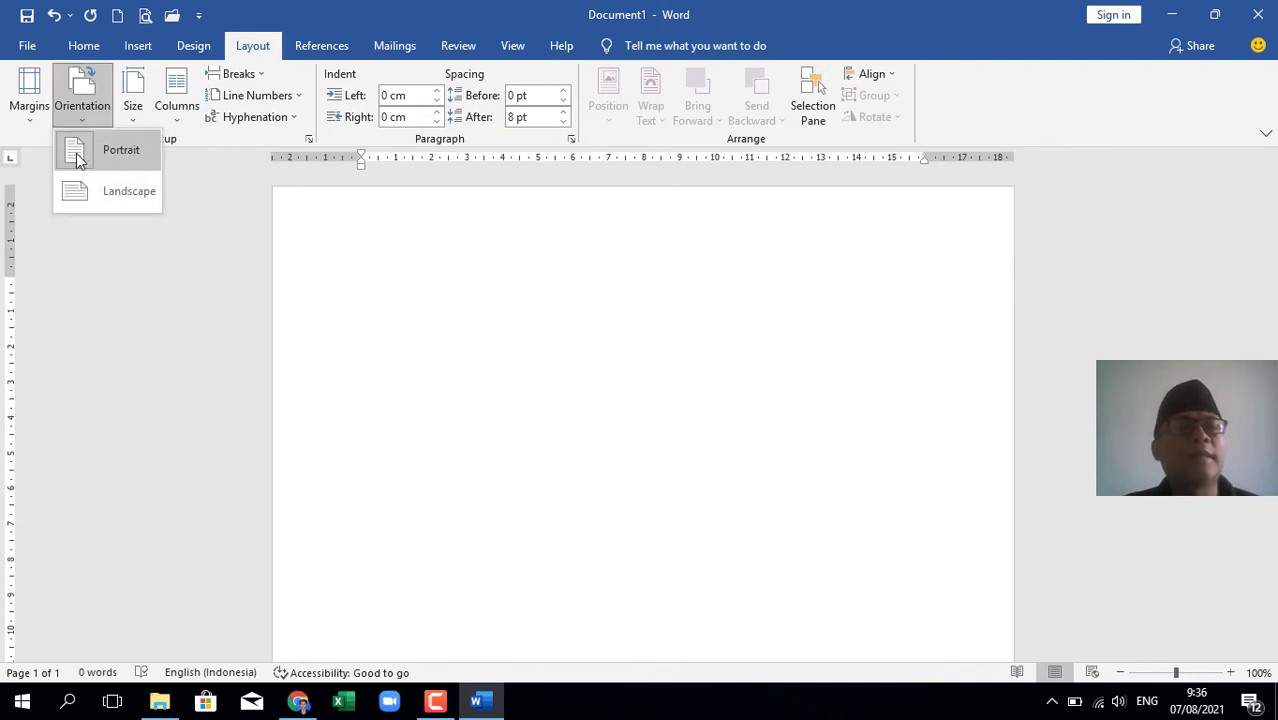
Set custom margins of 2 cm for the top, bottom, left and right of the whole document
{"action": "left_click", "coordinate": [30, 122]}
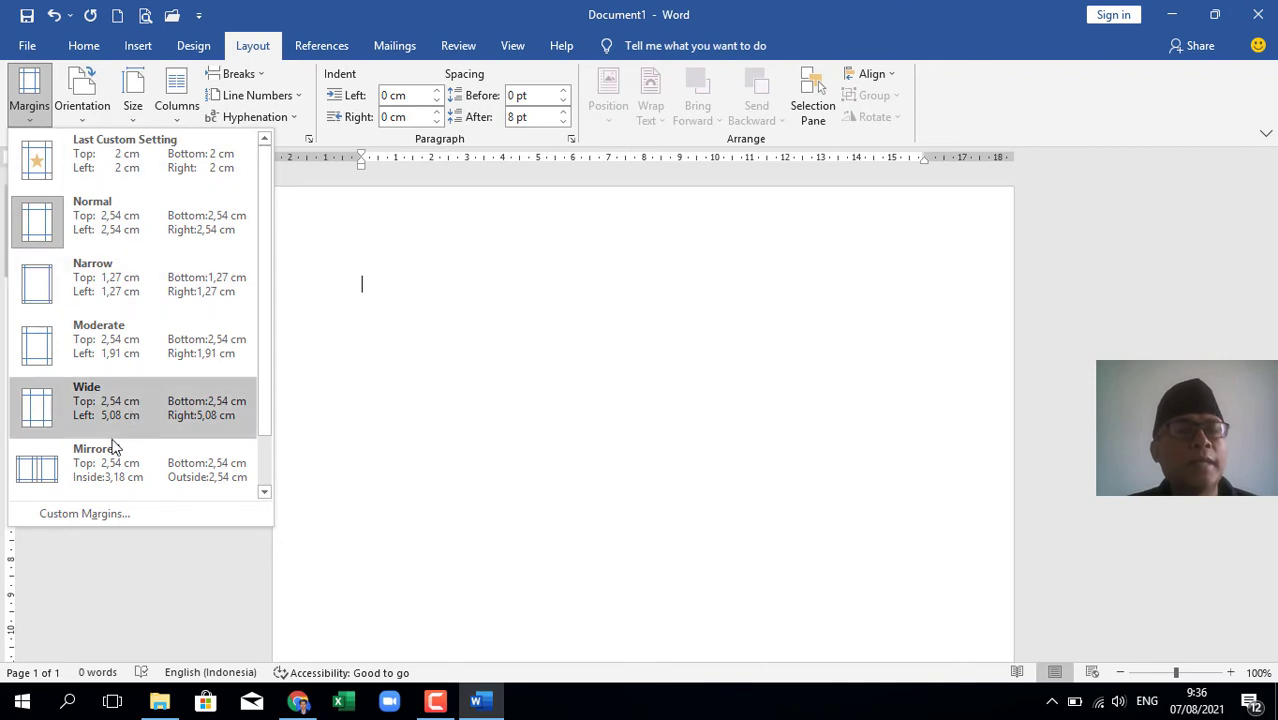
{"action": "left_click", "coordinate": [103, 518]}
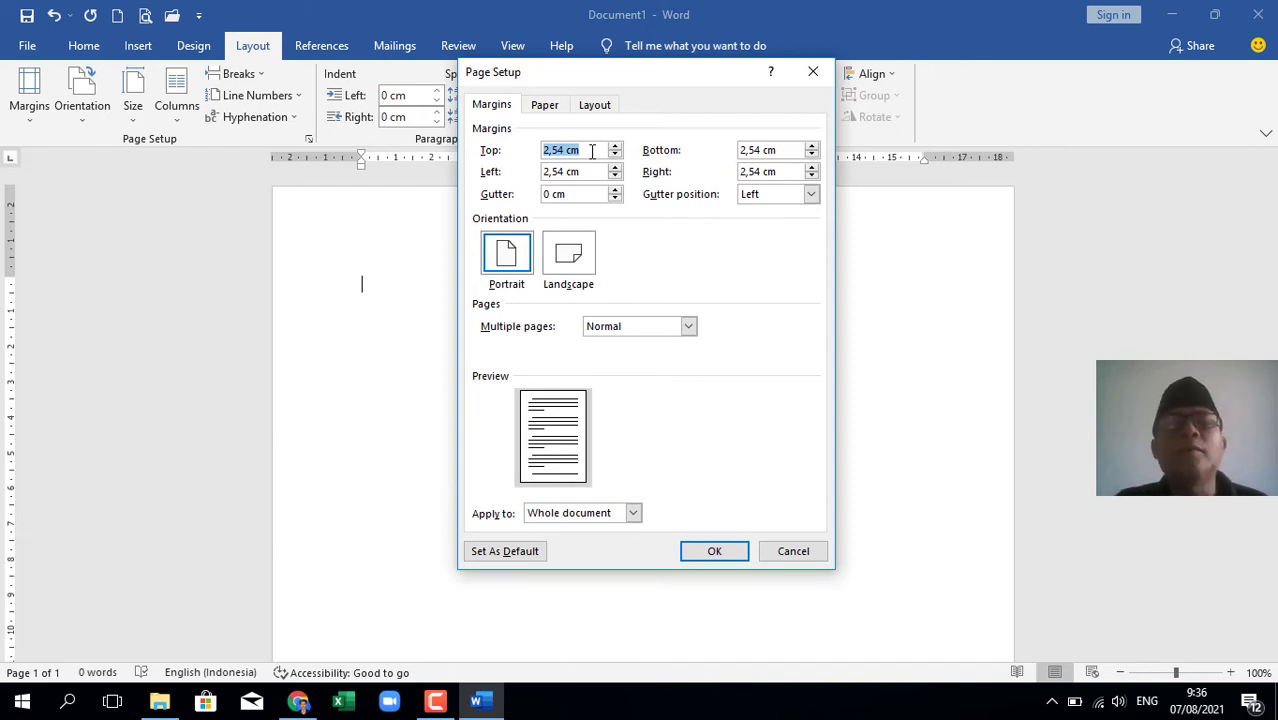
{"action": "type", "text": "2"}
{"action": "key", "text": "Tab"}
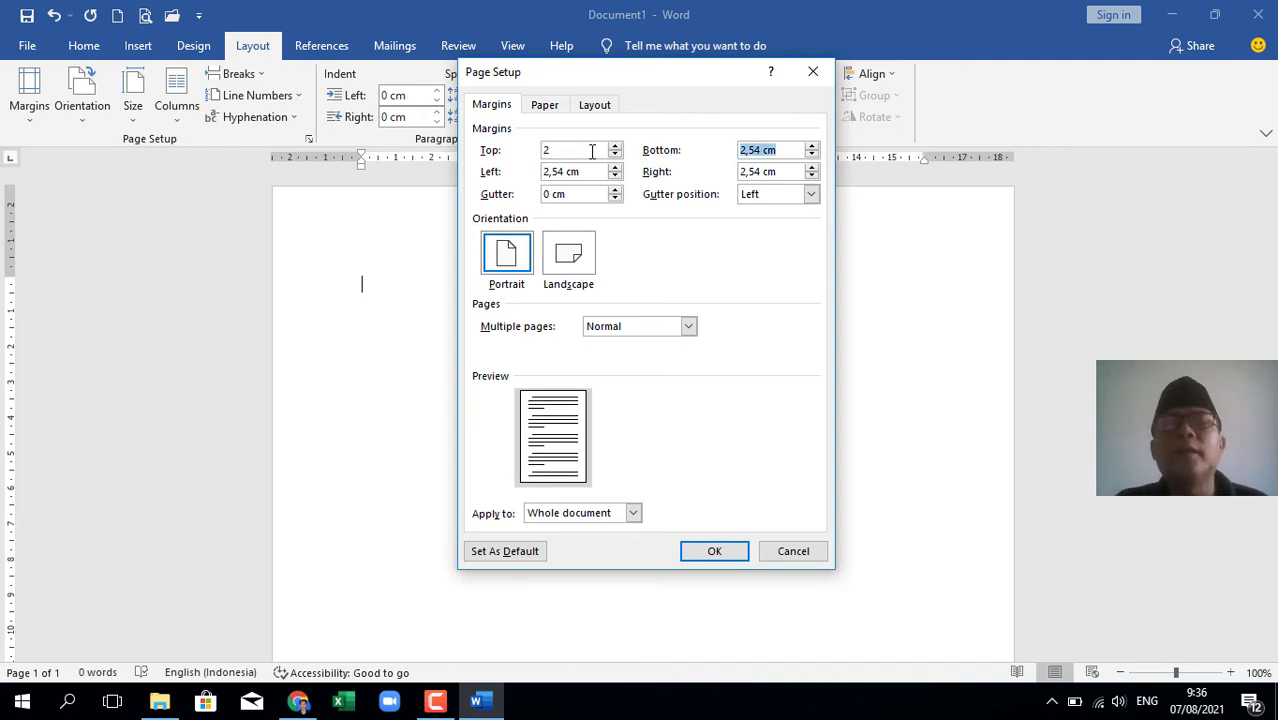
{"action": "type", "text": "2"}
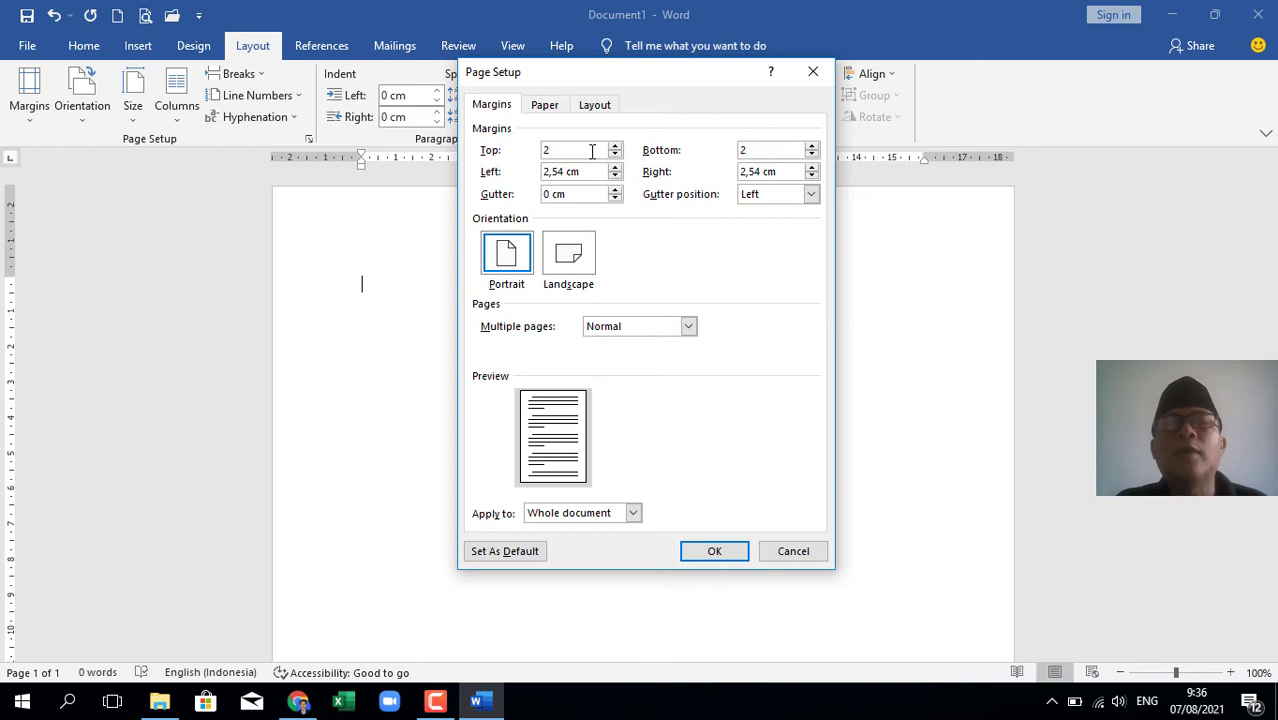
{"action": "key", "text": "Tab"}
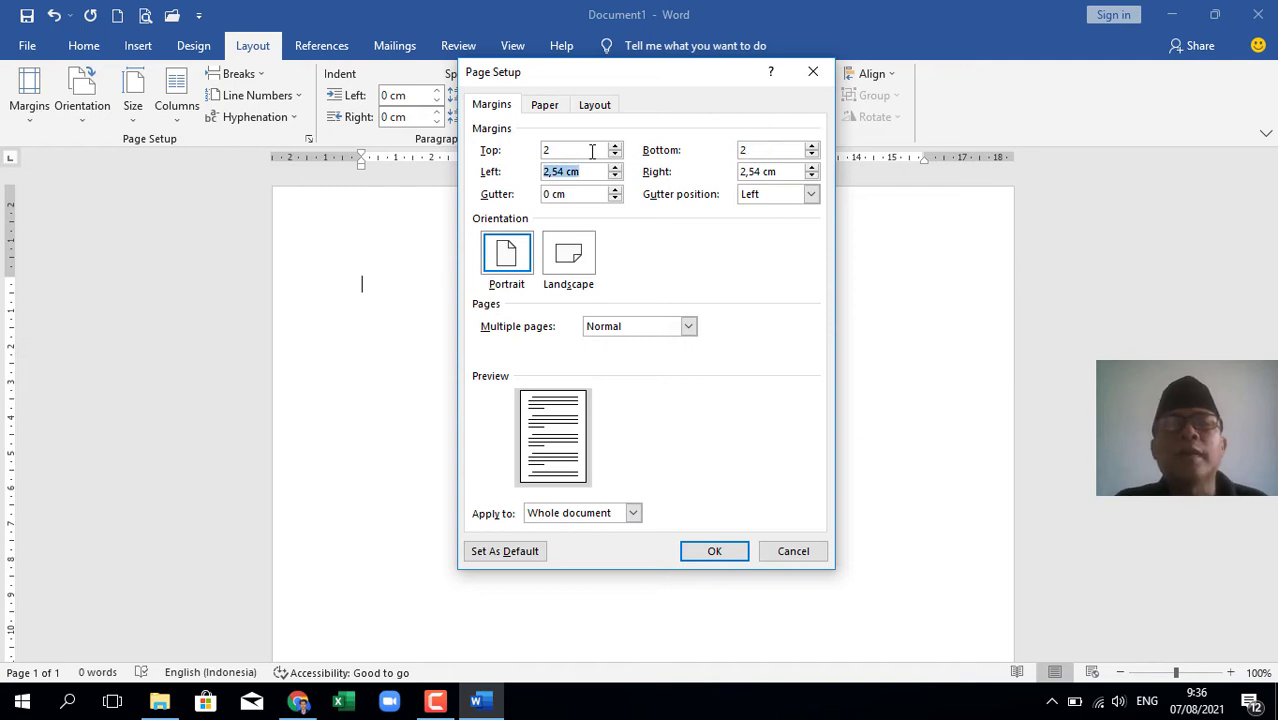
{"action": "type", "text": "2"}
{"action": "key", "text": "Tab"}
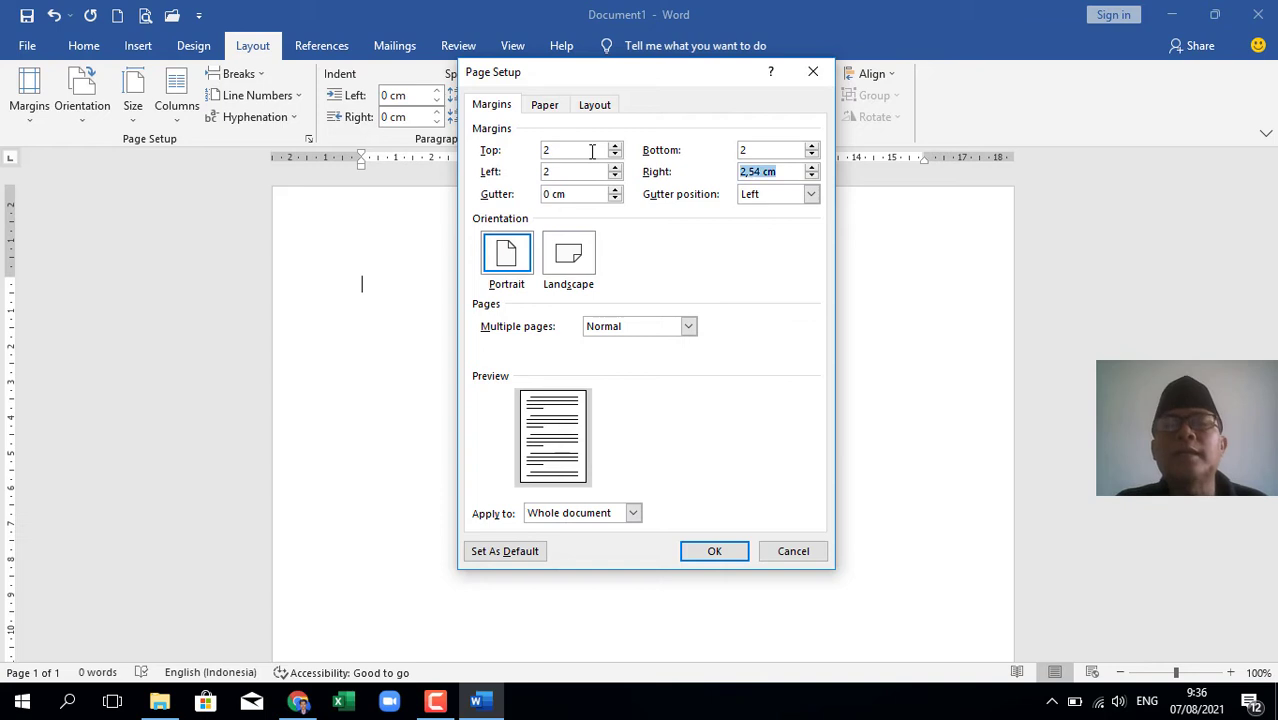
{"action": "type", "text": "2"}
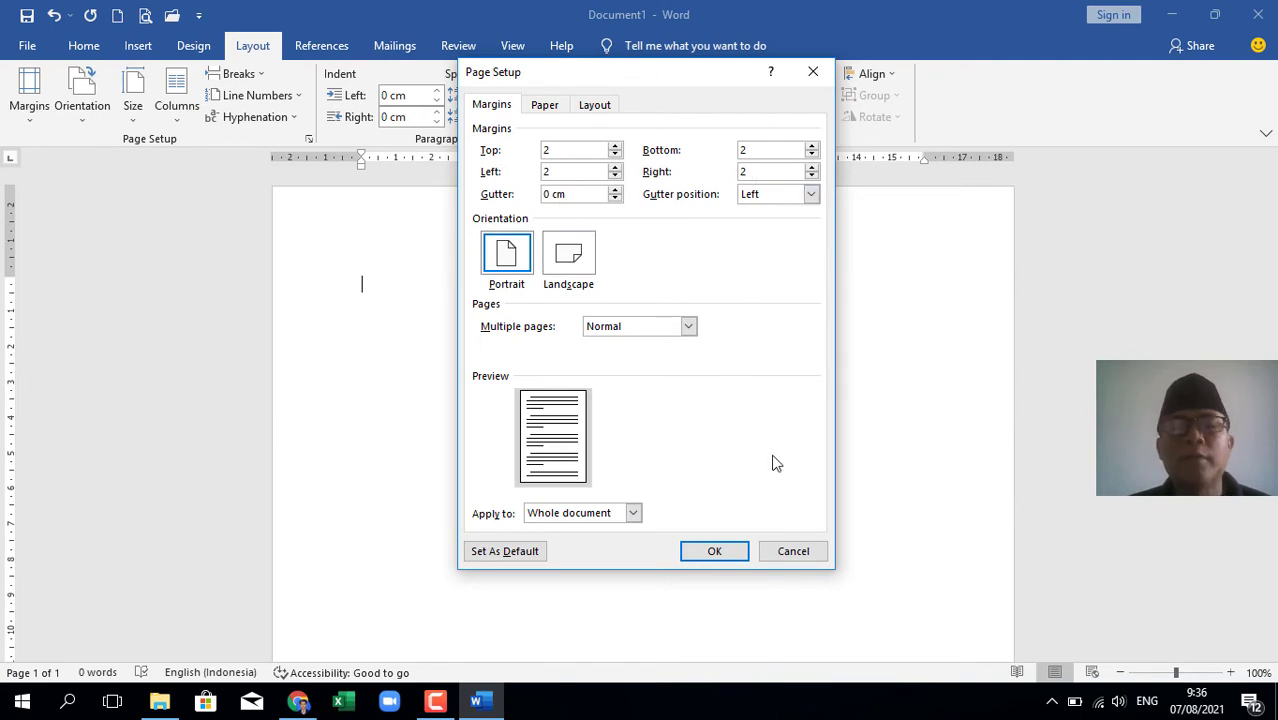
{"action": "left_click", "coordinate": [722, 552]}
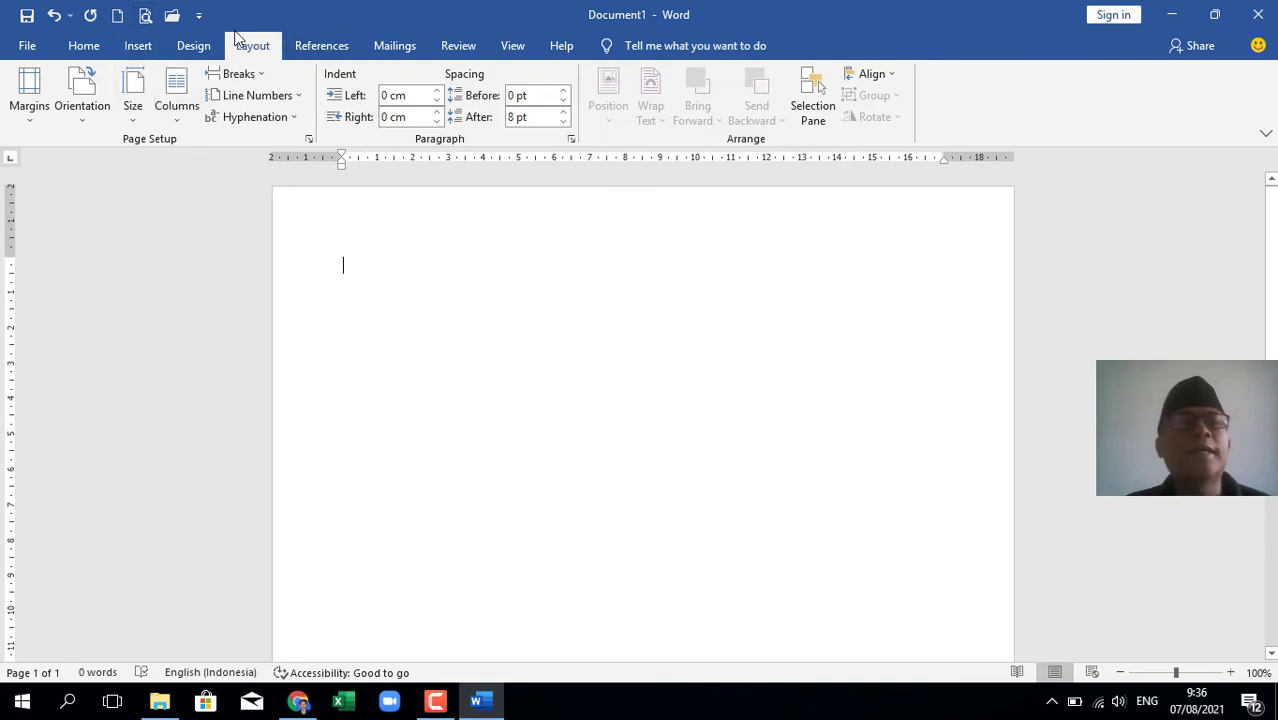
Insert an embedded Excel spreadsheet at the start of the blank document
{"action": "left_click", "coordinate": [83, 47]}
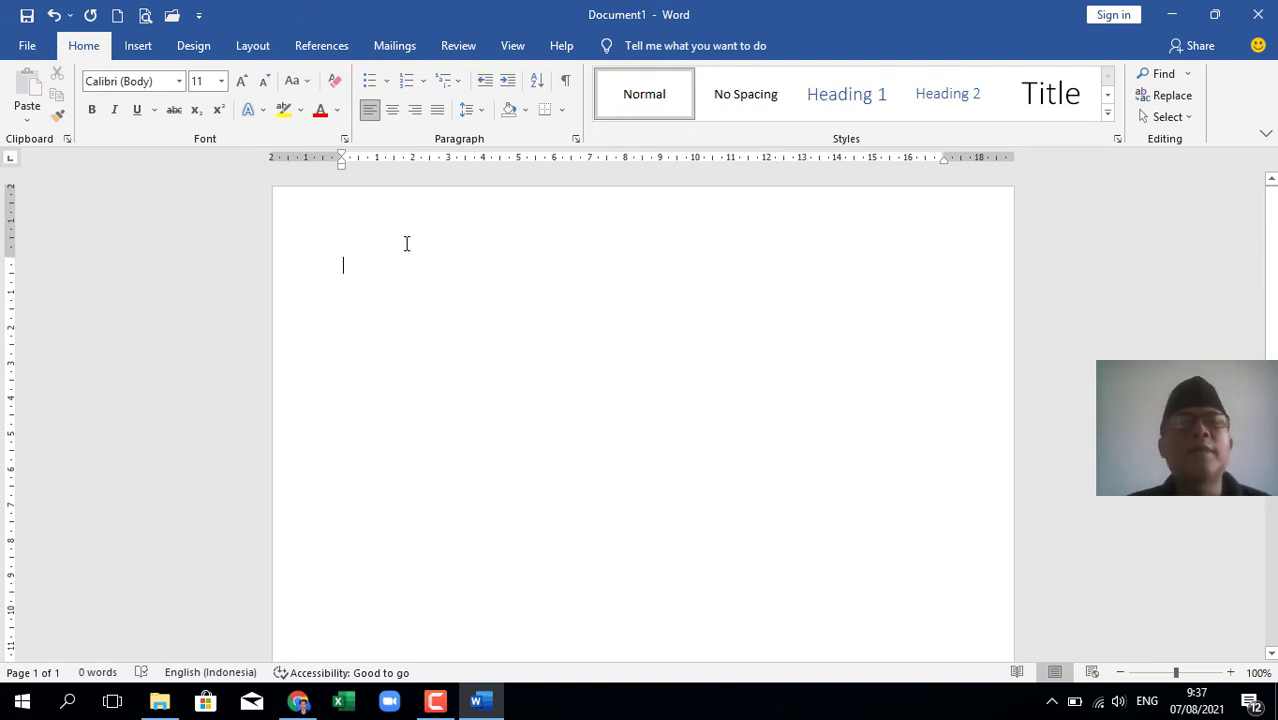
{"action": "left_click", "coordinate": [139, 48]}
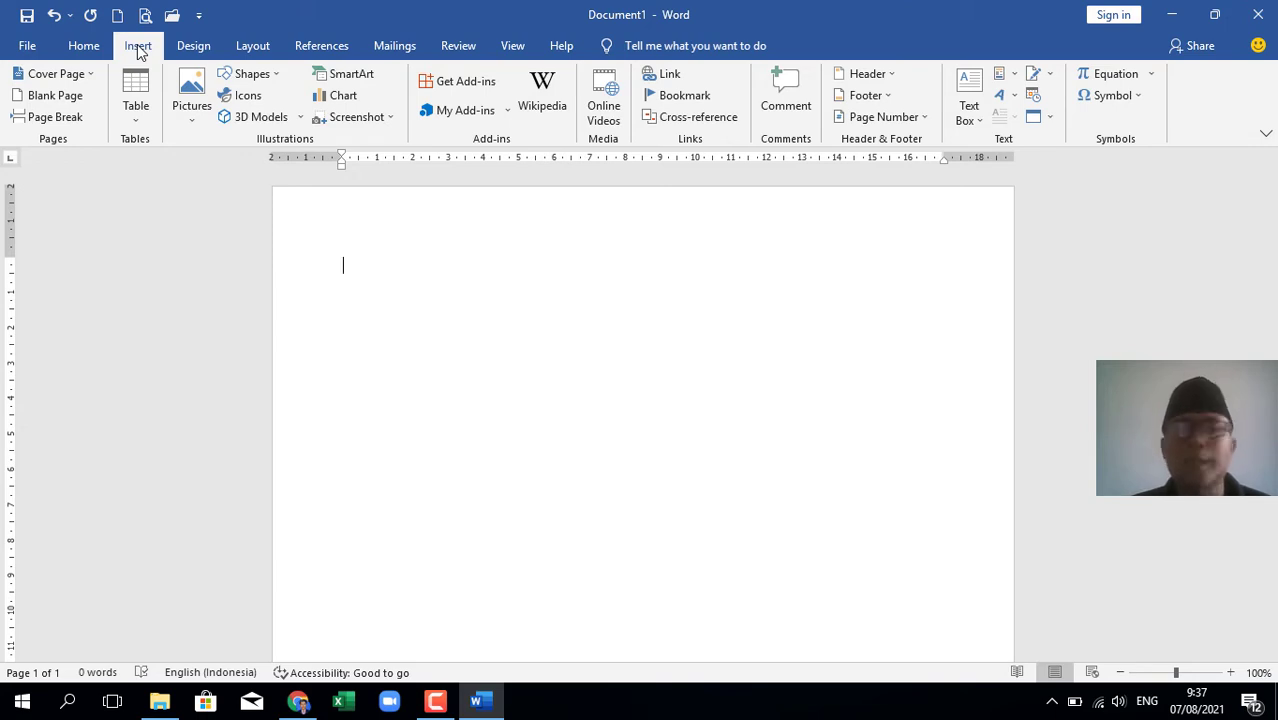
{"action": "left_click", "coordinate": [135, 119]}
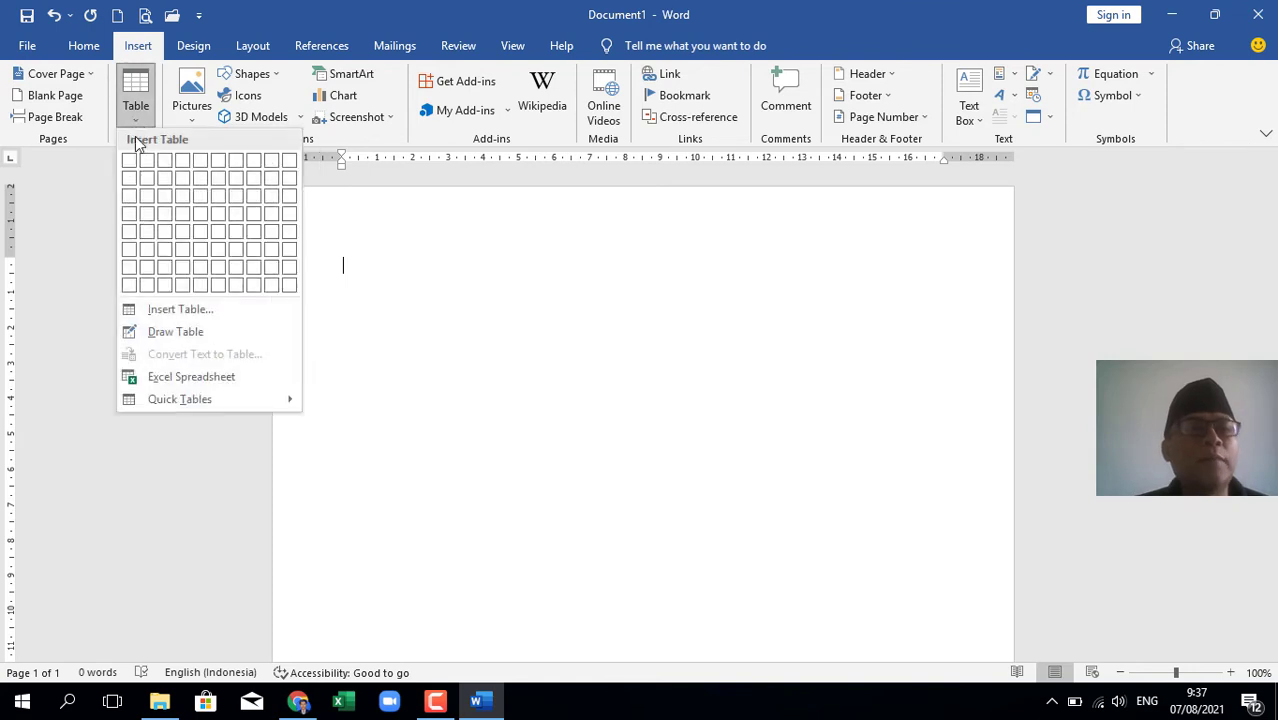
{"action": "left_click", "coordinate": [180, 380]}
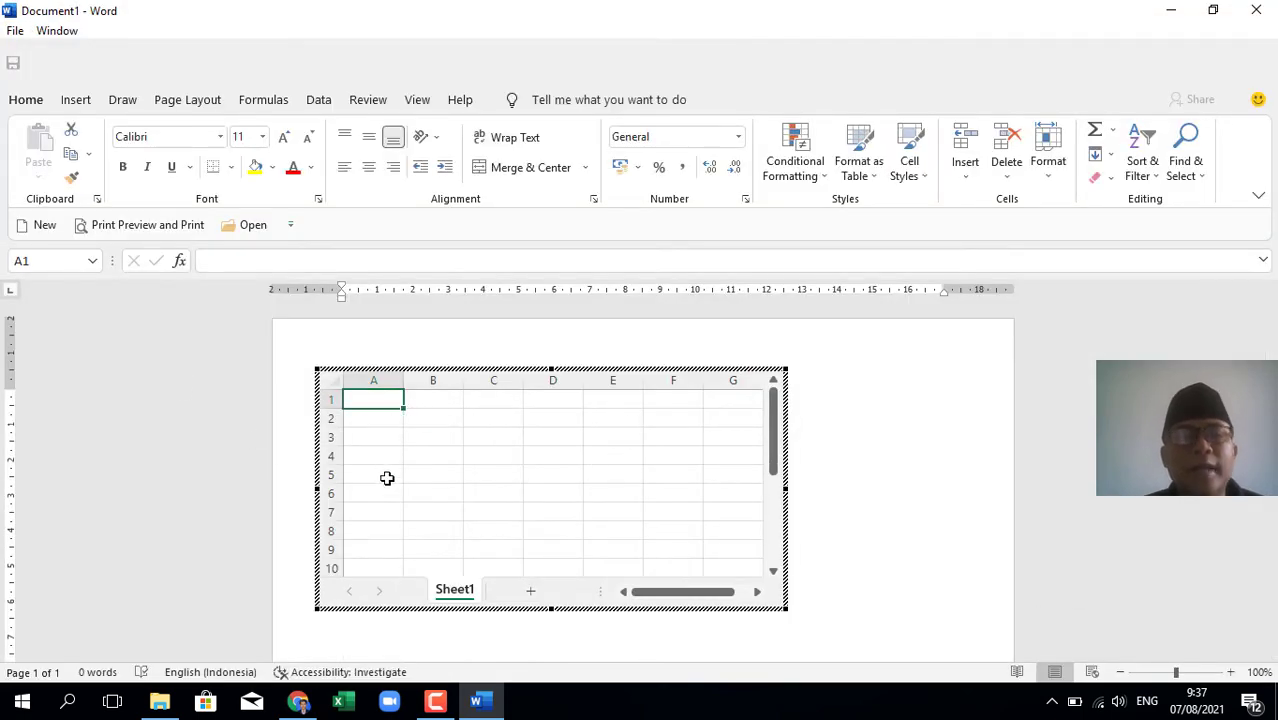
{"action": "left_click", "coordinate": [448, 432]}
{"action": "left_click", "coordinate": [494, 417]}
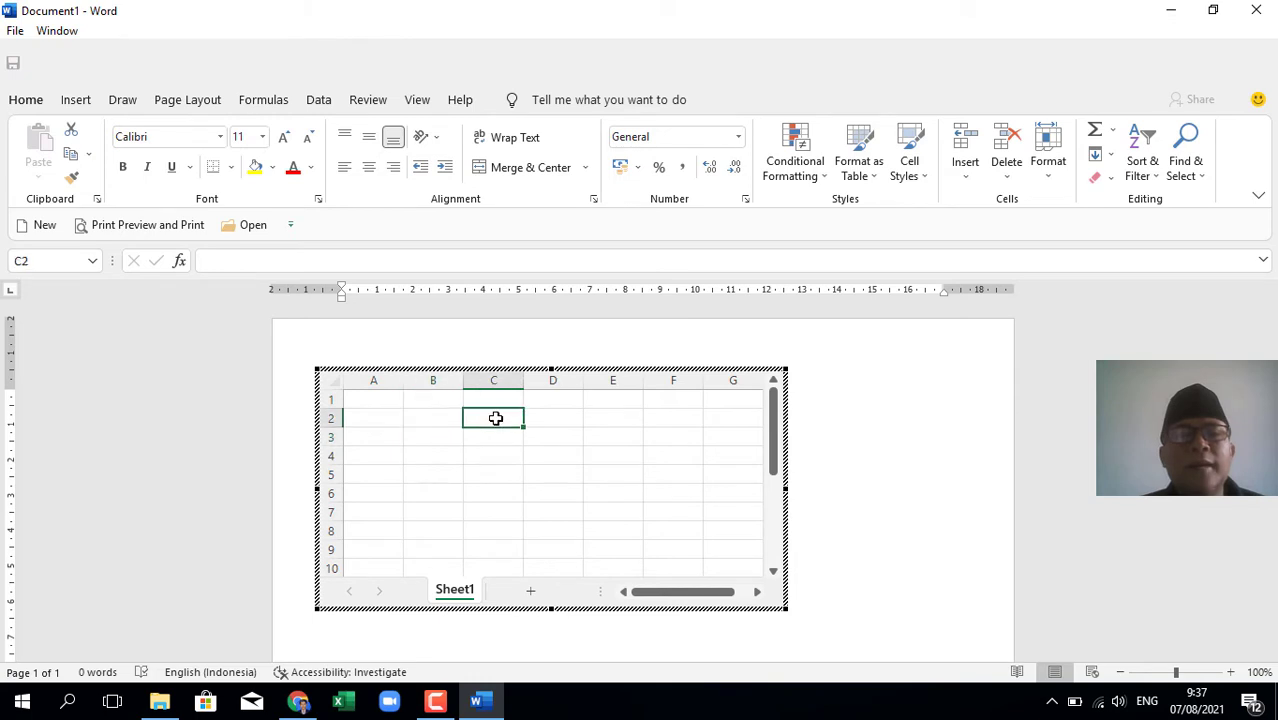
{"action": "left_click", "coordinate": [373, 401]}
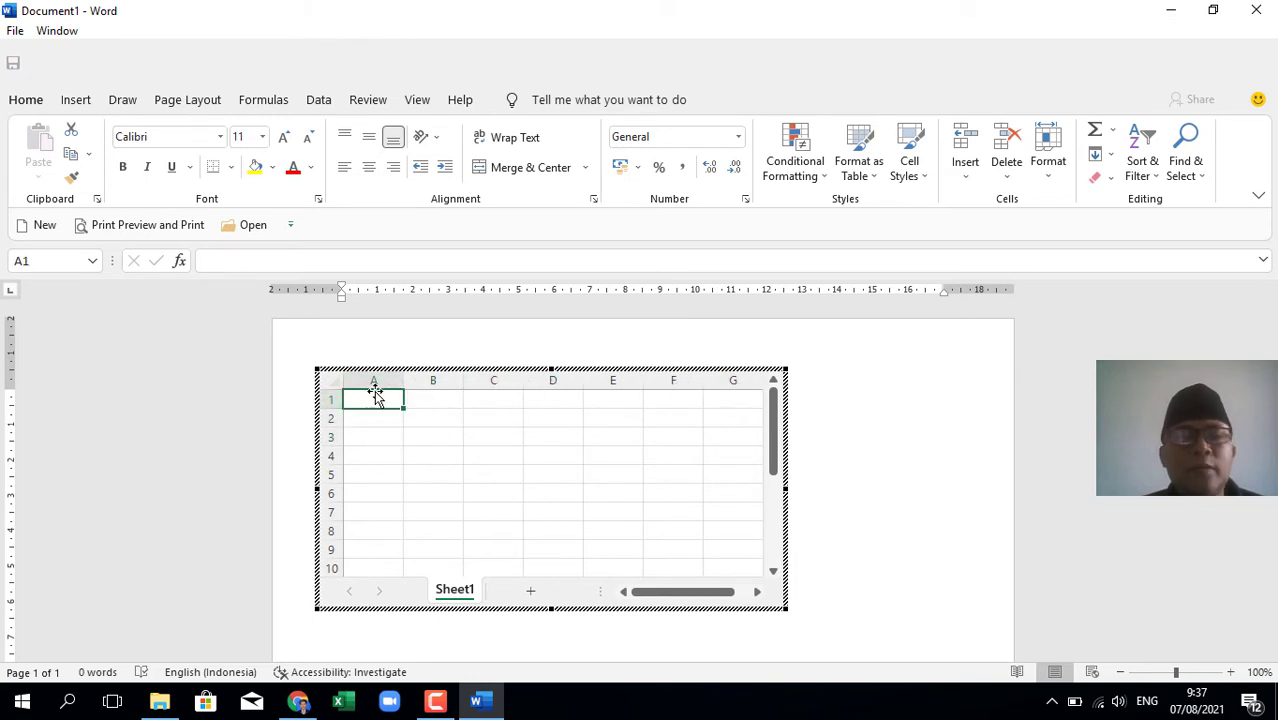
{"action": "left_click", "coordinate": [376, 421]}
{"action": "left_click", "coordinate": [382, 452]}
{"action": "left_click", "coordinate": [385, 471]}
{"action": "left_click", "coordinate": [371, 512]}
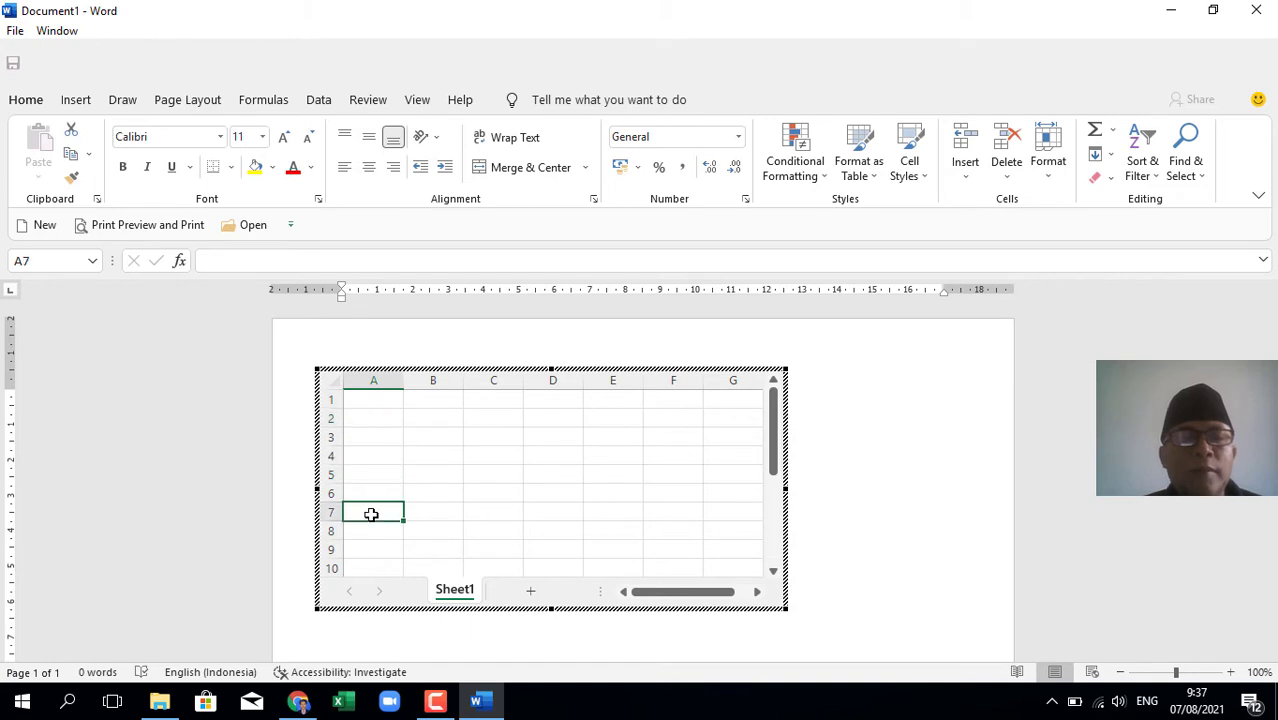
{"action": "left_click", "coordinate": [363, 565]}
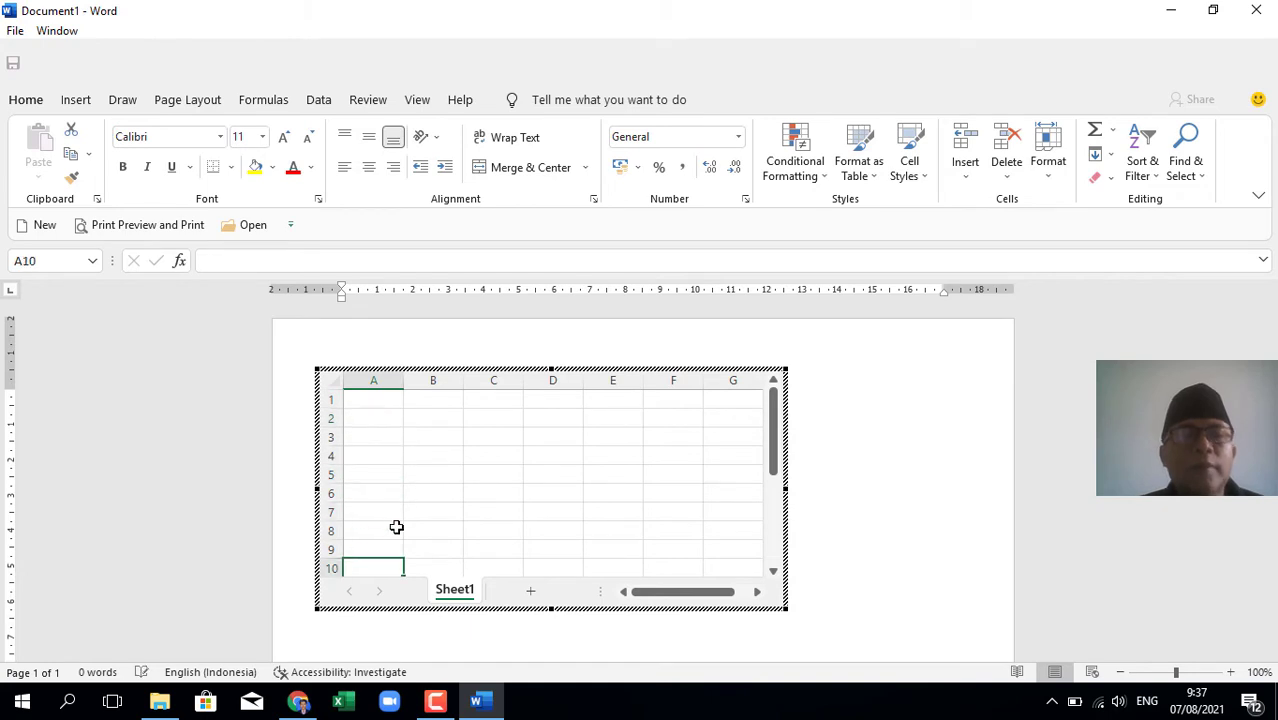
{"action": "left_click", "coordinate": [362, 401]}
{"action": "left_click", "coordinate": [368, 425]}
{"action": "left_click", "coordinate": [373, 438]}
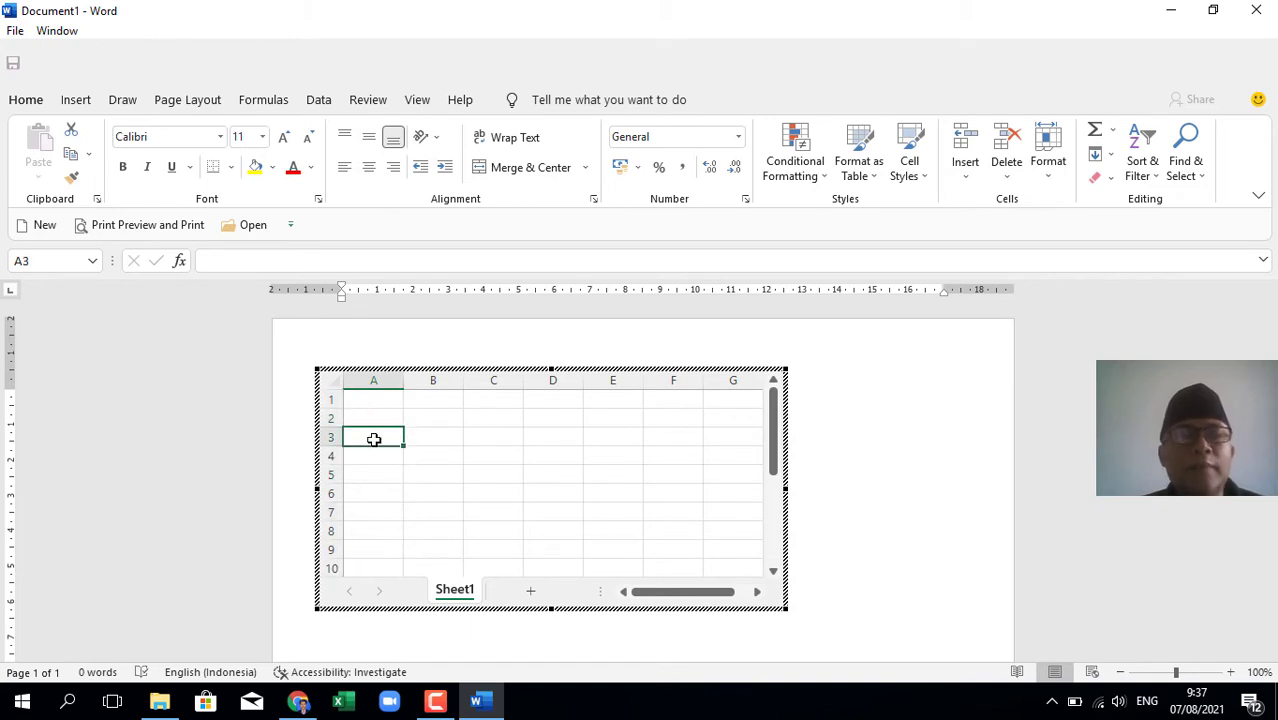
{"action": "left_click", "coordinate": [381, 459]}
{"action": "left_click", "coordinate": [383, 473]}
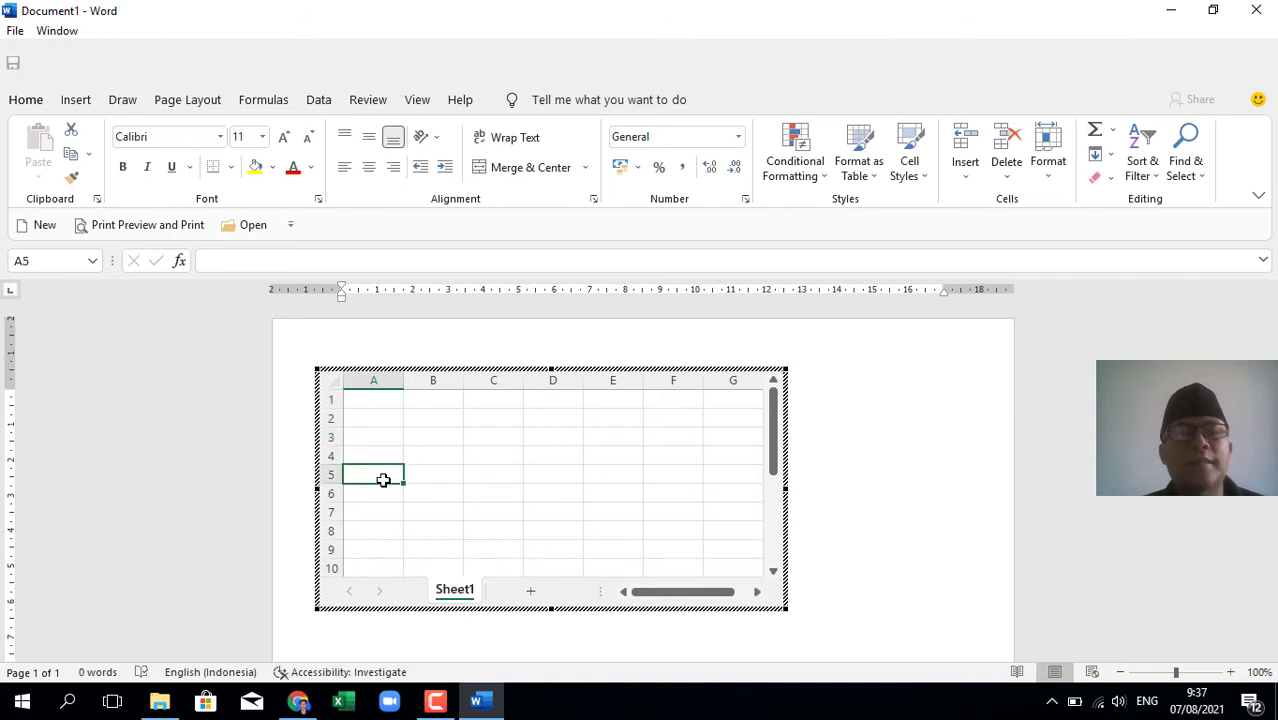
{"action": "left_click", "coordinate": [384, 408]}
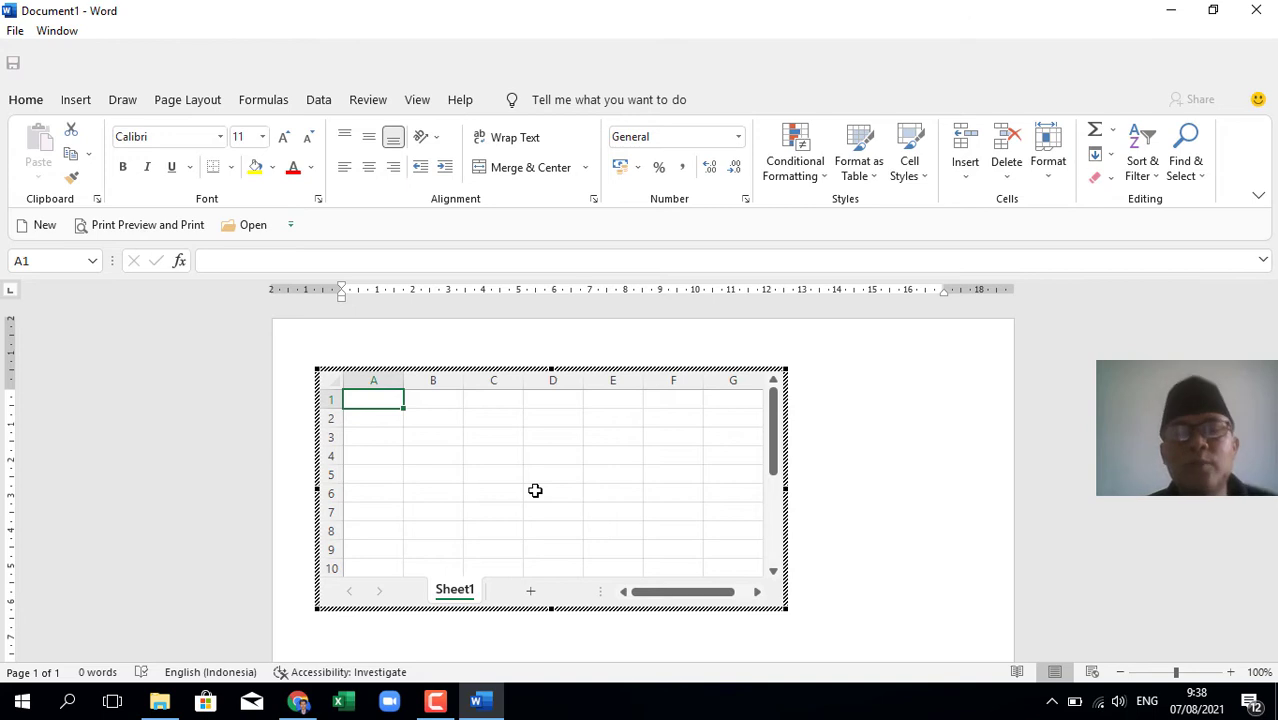
{"action": "left_click", "coordinate": [366, 419]}
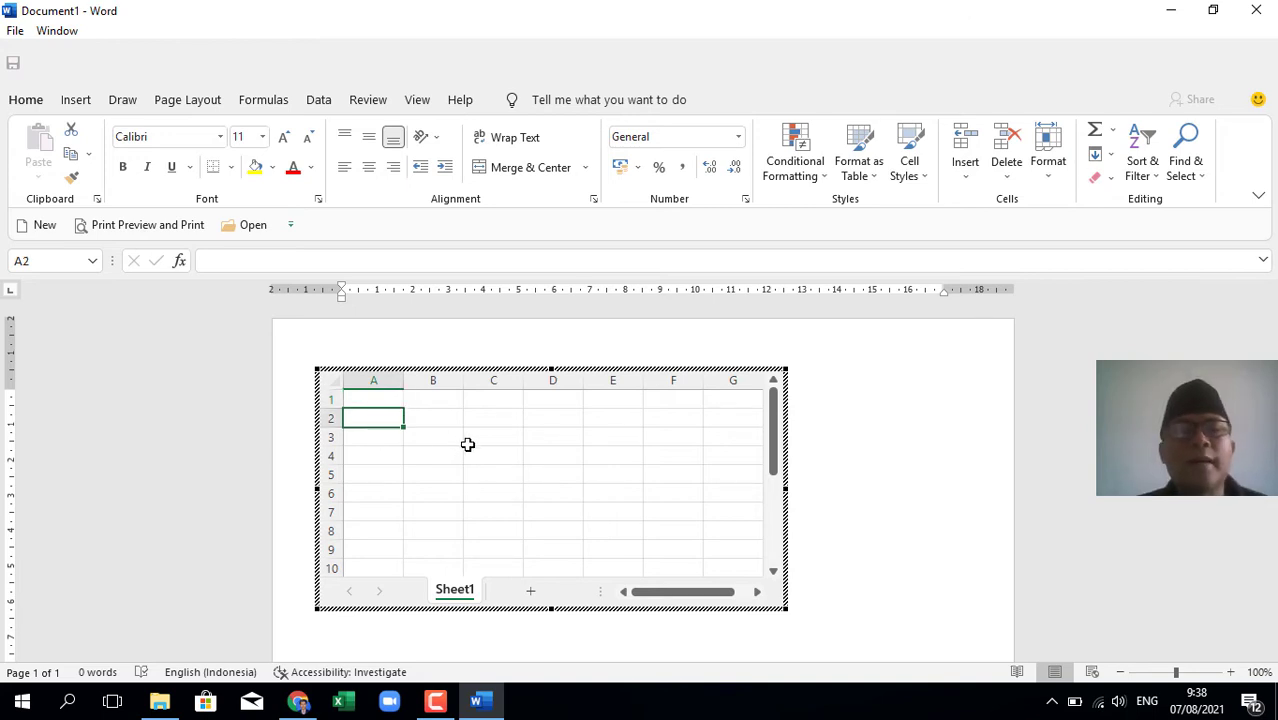
Enter the title "DAFTAR SISWA KELAS X MIPA 1" in cell A1 of the embedded sheet
{"action": "left_click", "coordinate": [375, 399]}
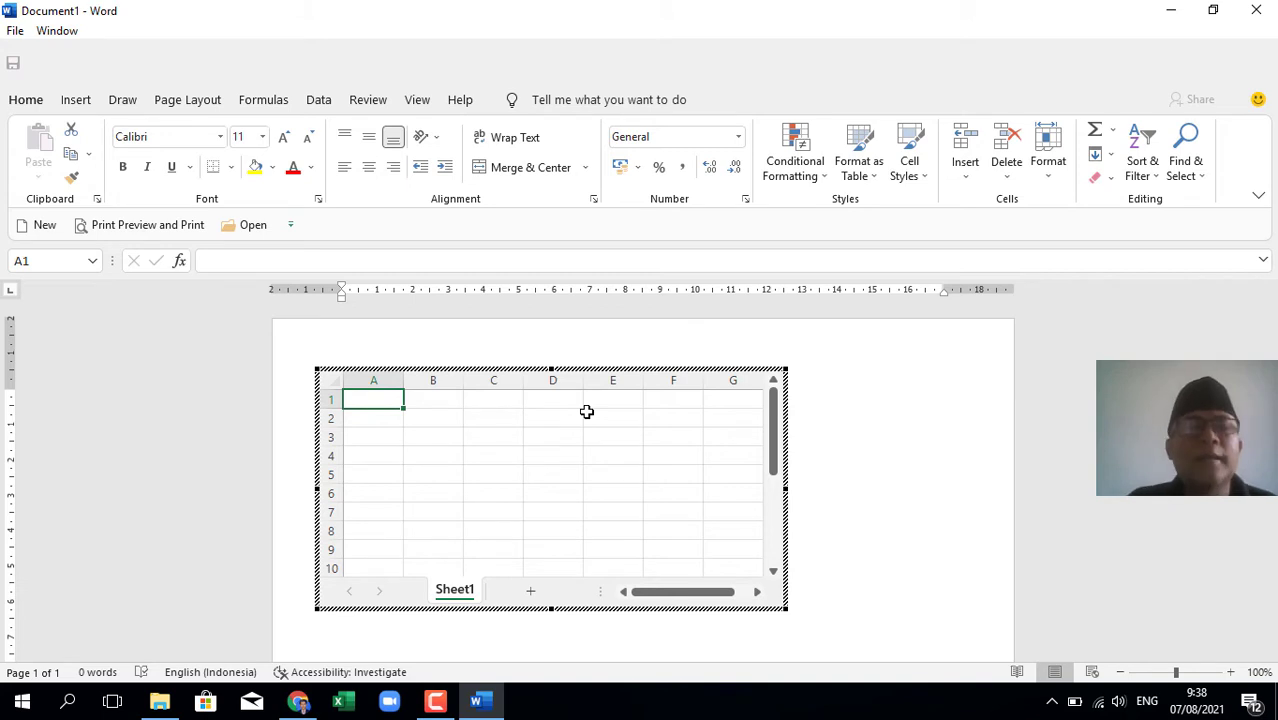
{"action": "type", "text": "DAFTAR"}
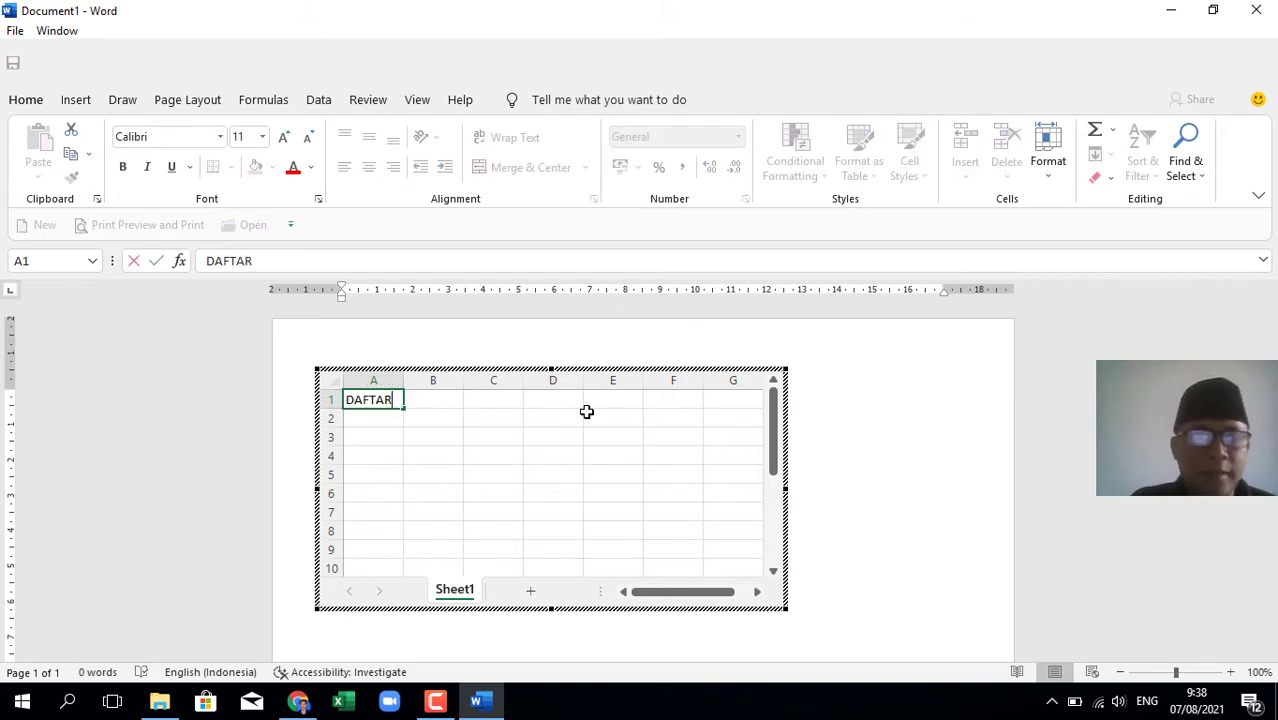
{"action": "type", "text": " SISWA"}
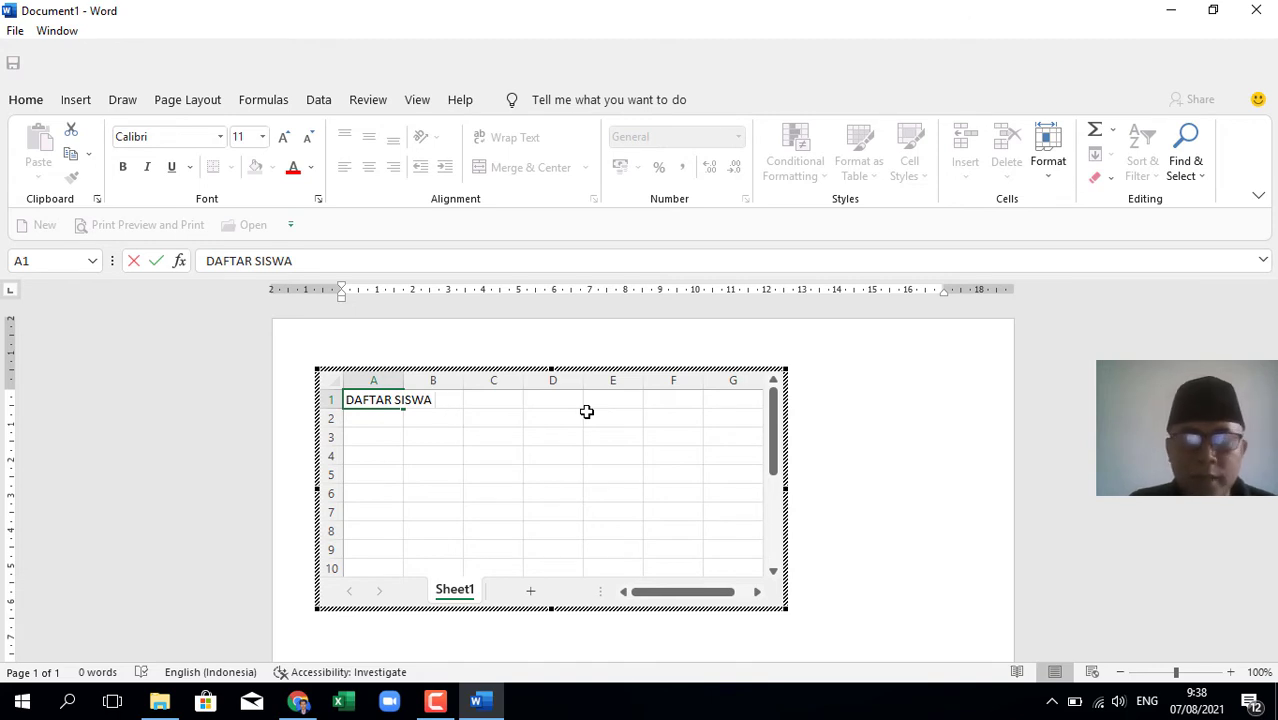
{"action": "type", "text": "KELAS "}
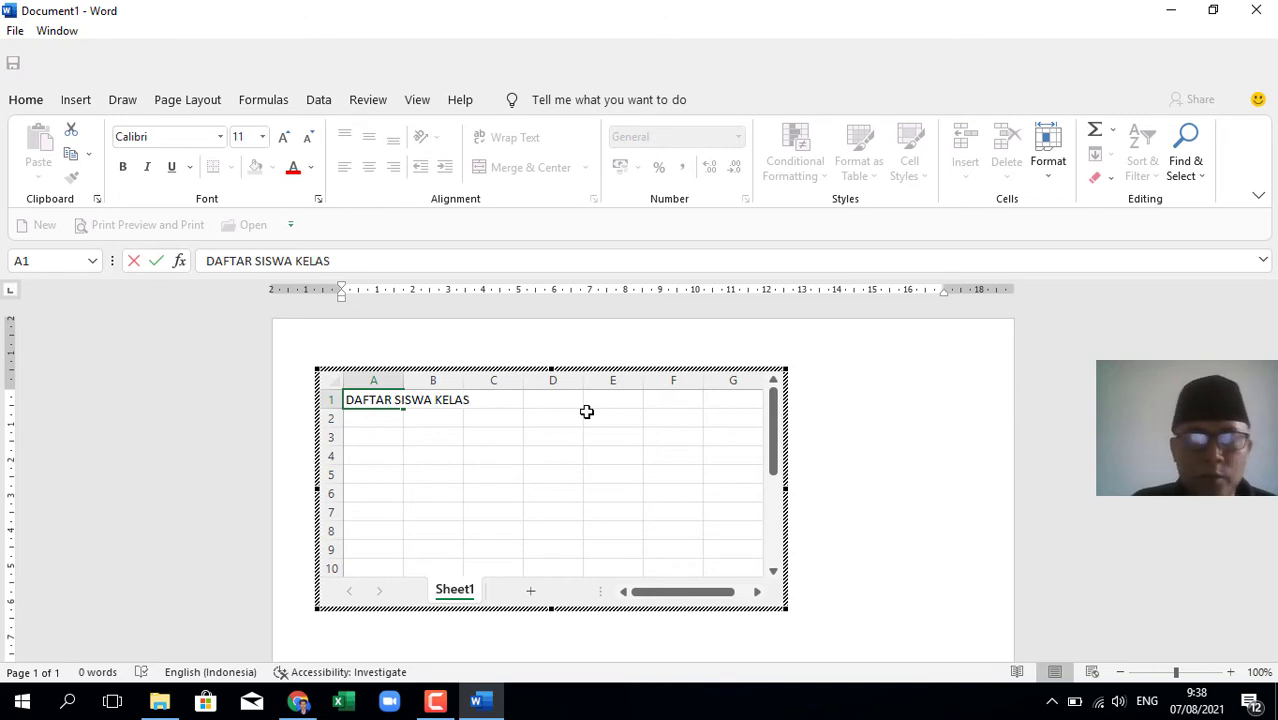
{"action": "type", "text": "X MIPA 1"}
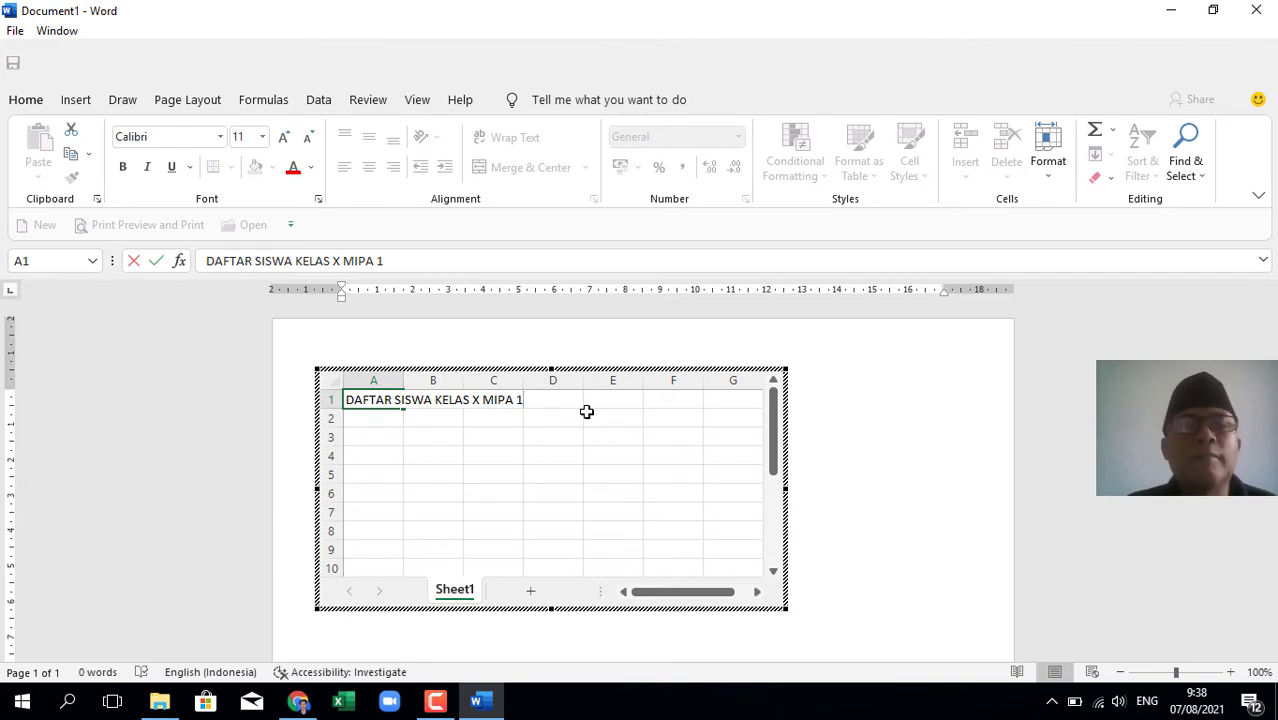
{"action": "key", "text": "Return"}
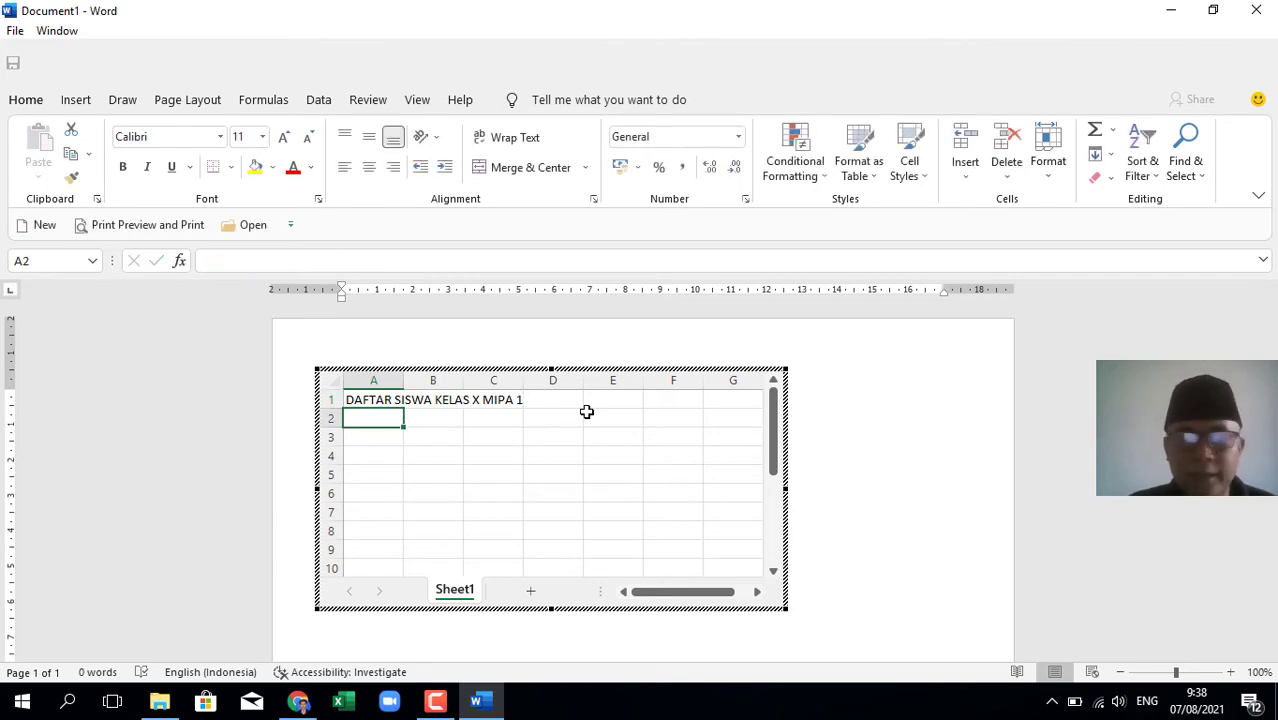
Enter the subtitle "MATA PELAJARAN INFORMATIKA" in cell A2
{"action": "type", "text": "MATA"}
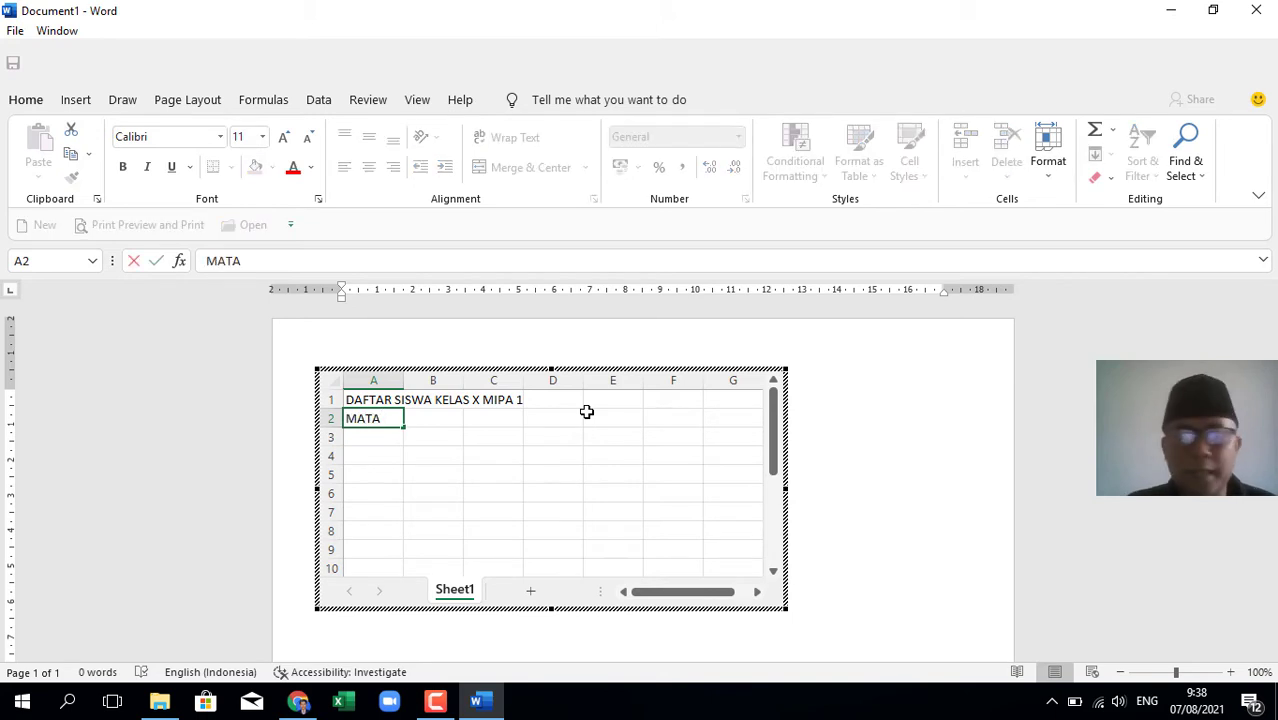
{"action": "type", "text": " PELAJARA"}
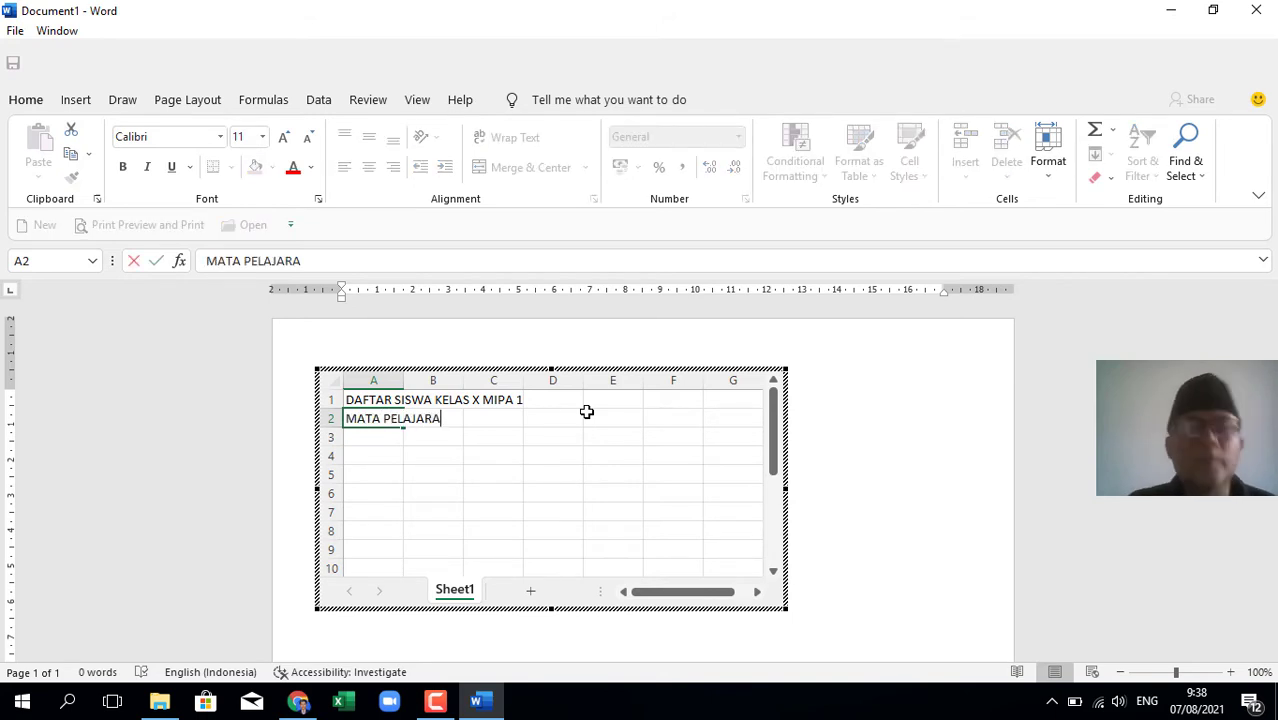
{"action": "type", "text": "N IN"}
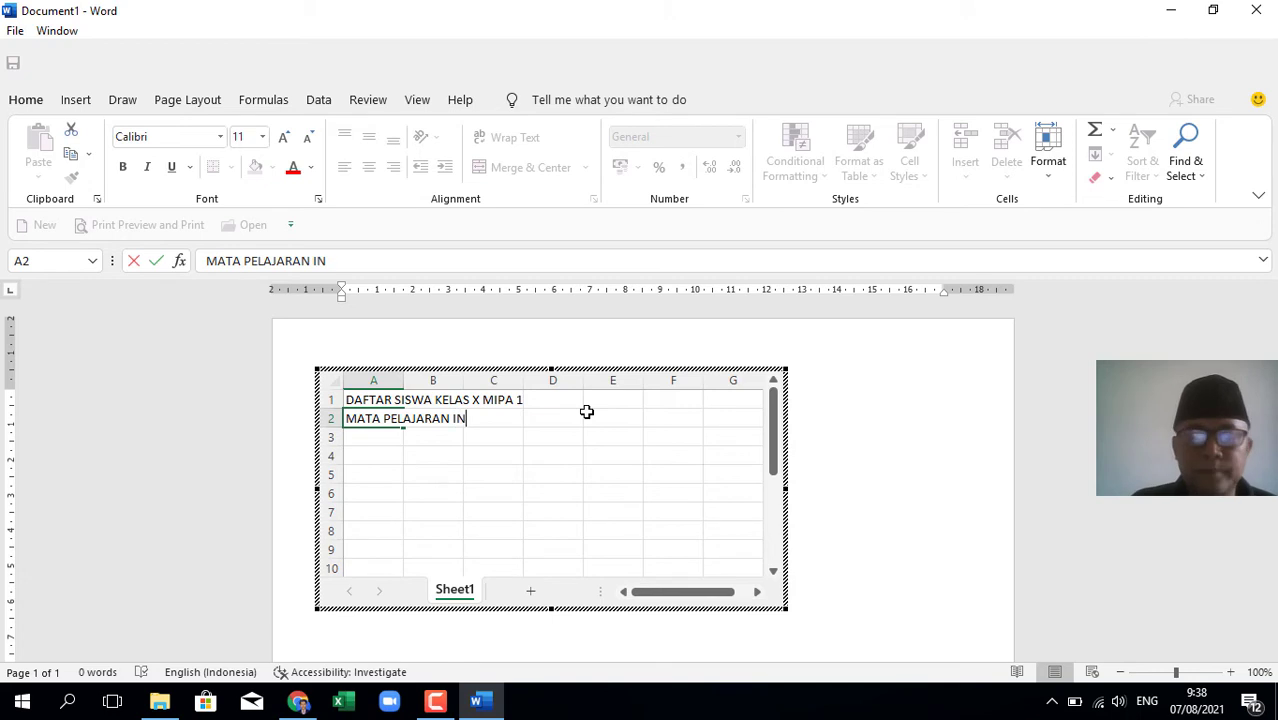
{"action": "type", "text": "FORMAT"}
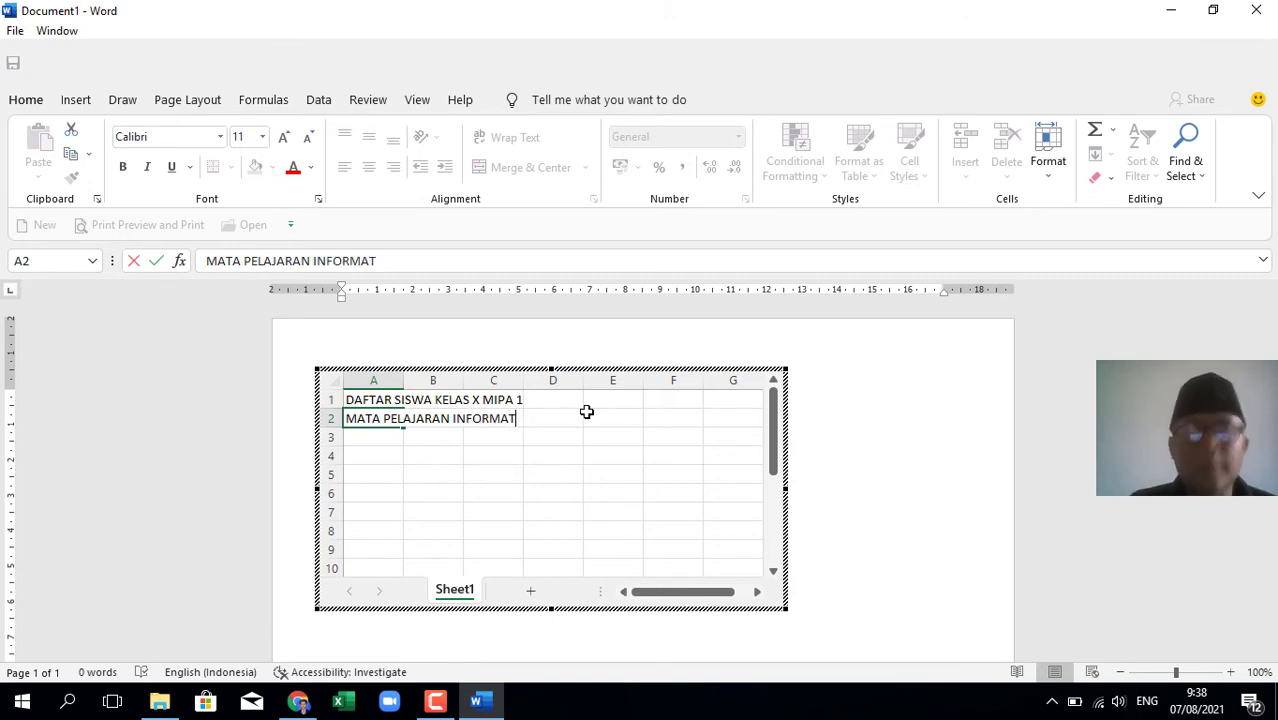
{"action": "type", "text": "IKA"}
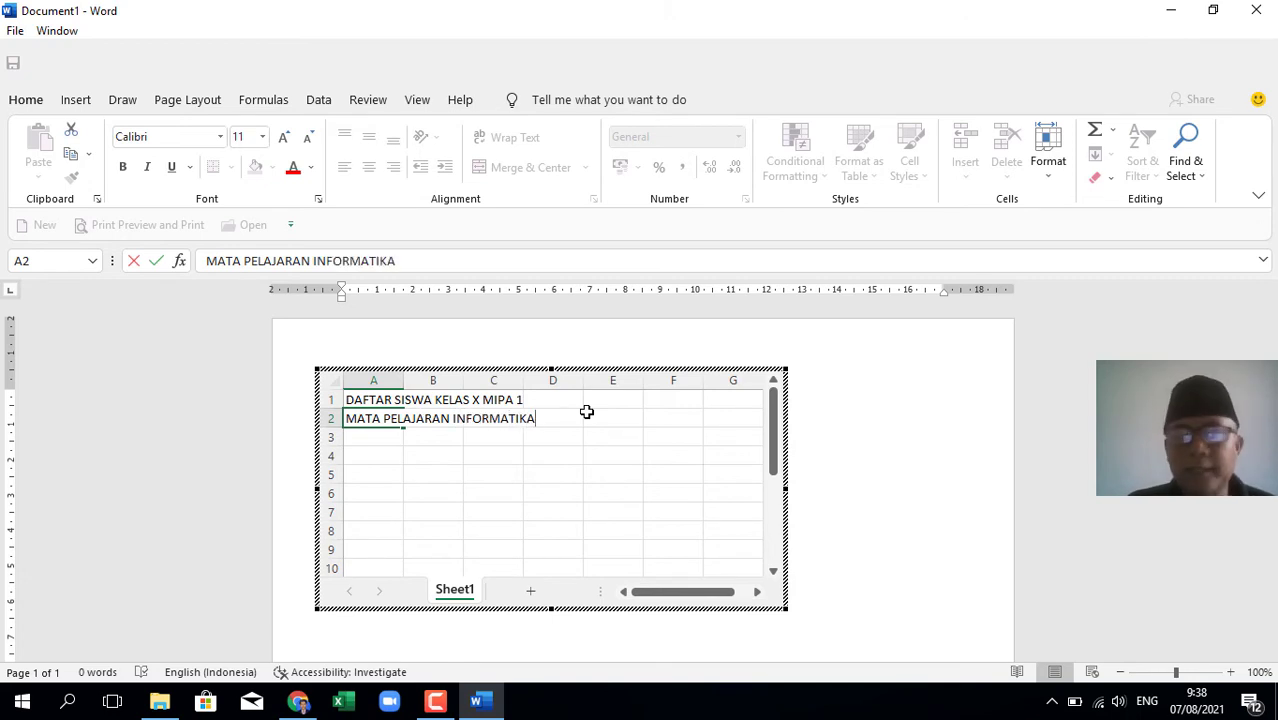
{"action": "key", "text": "Return"}
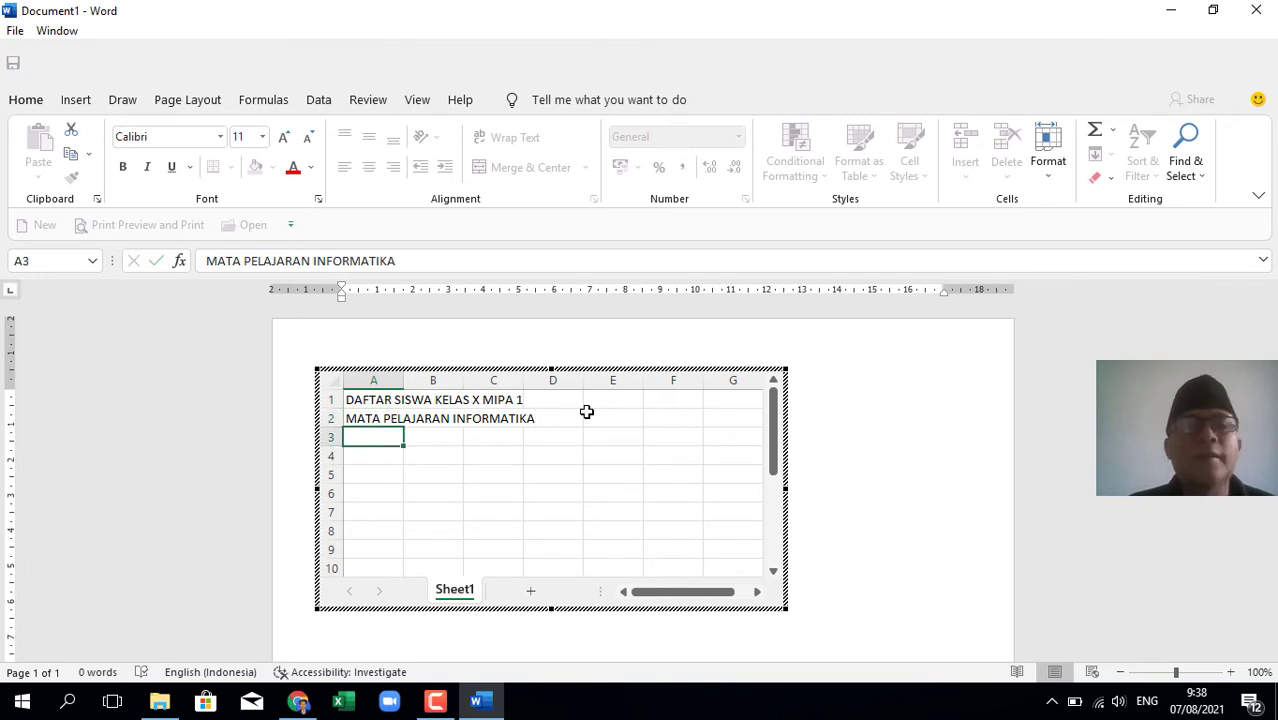
Enter the column headers "NO" in A3 and "NIS" in B3
{"action": "type", "text": "NO"}
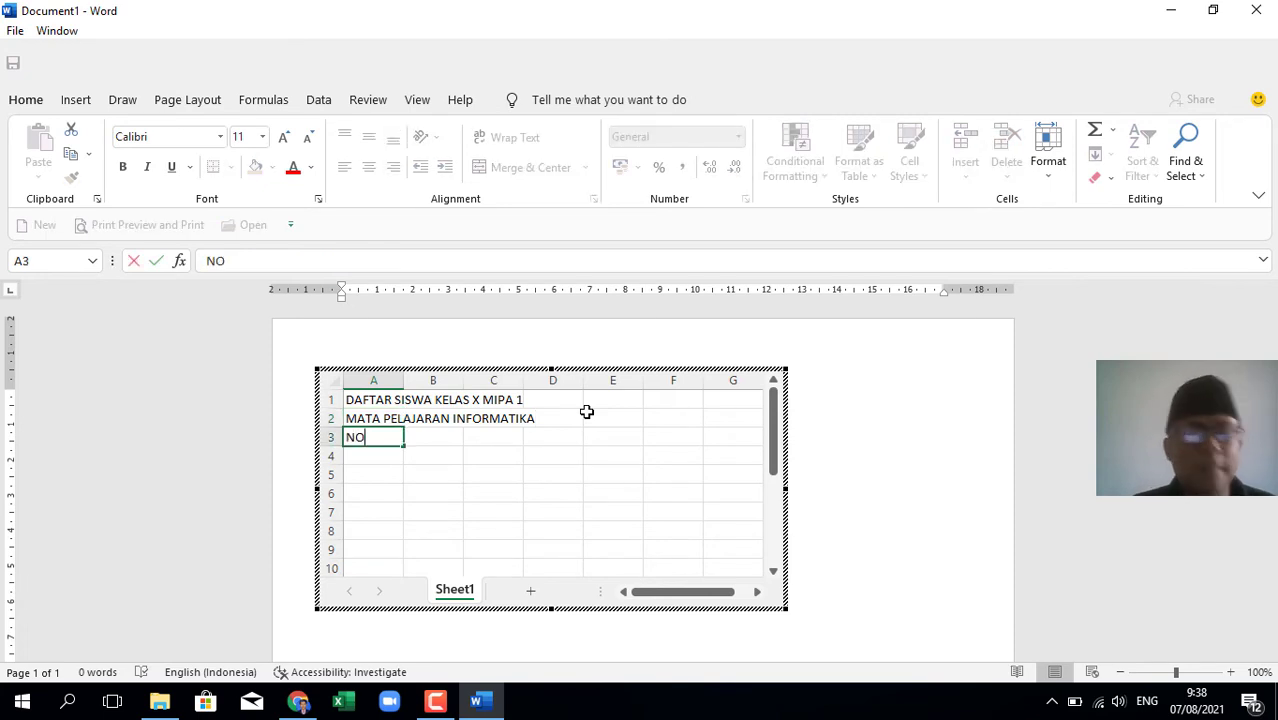
{"action": "key", "text": "Tab"}
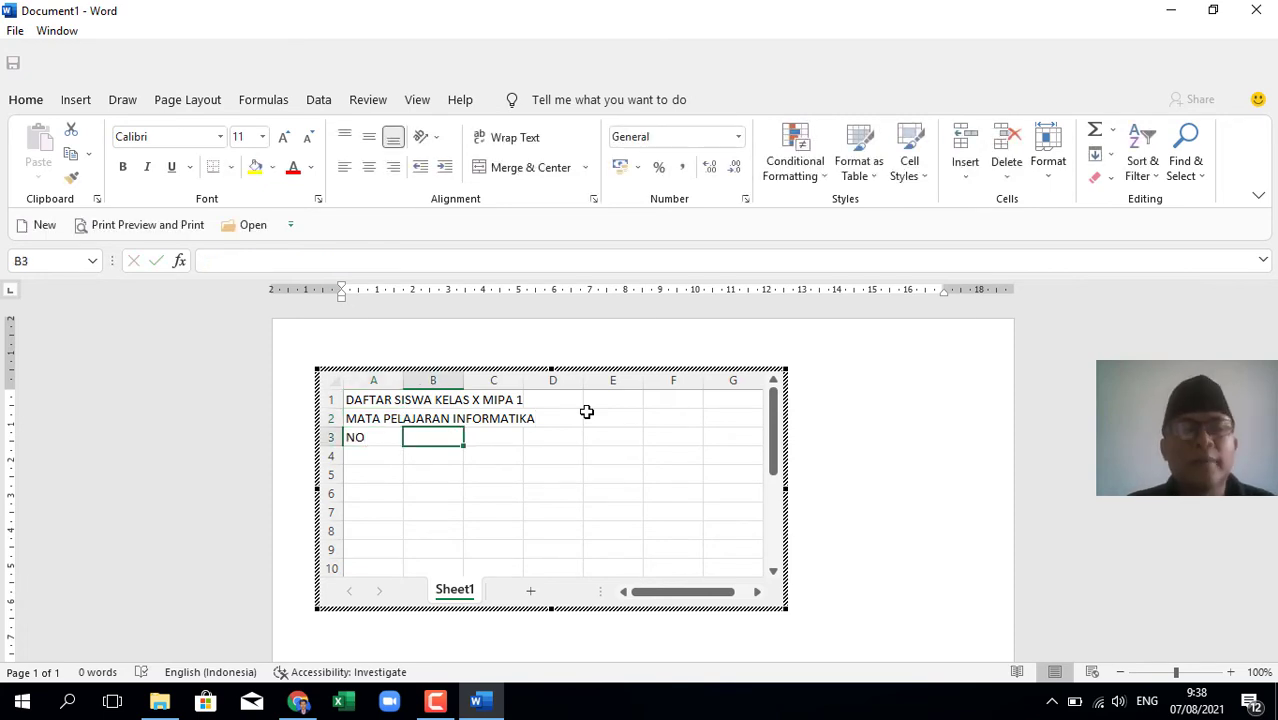
{"action": "type", "text": "NIS"}
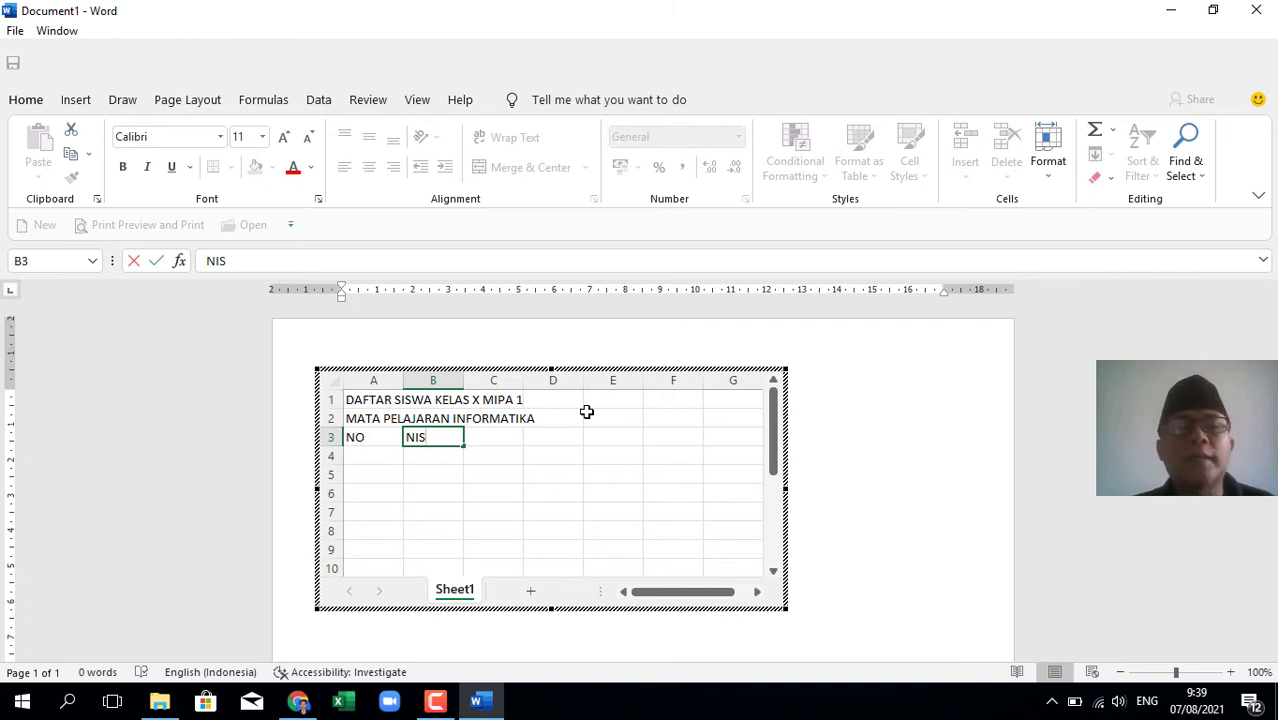
{"action": "key", "text": "Tab"}
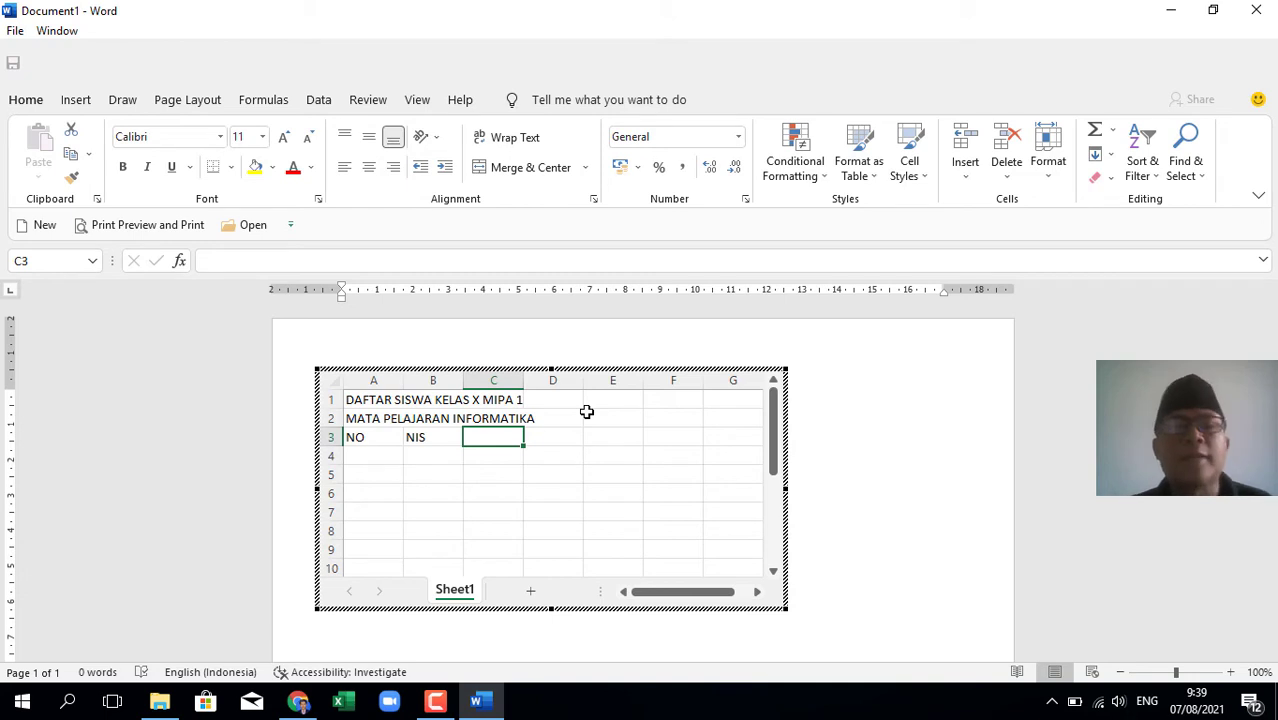
{"action": "key", "text": "Down"}
{"action": "key", "text": "Down"}
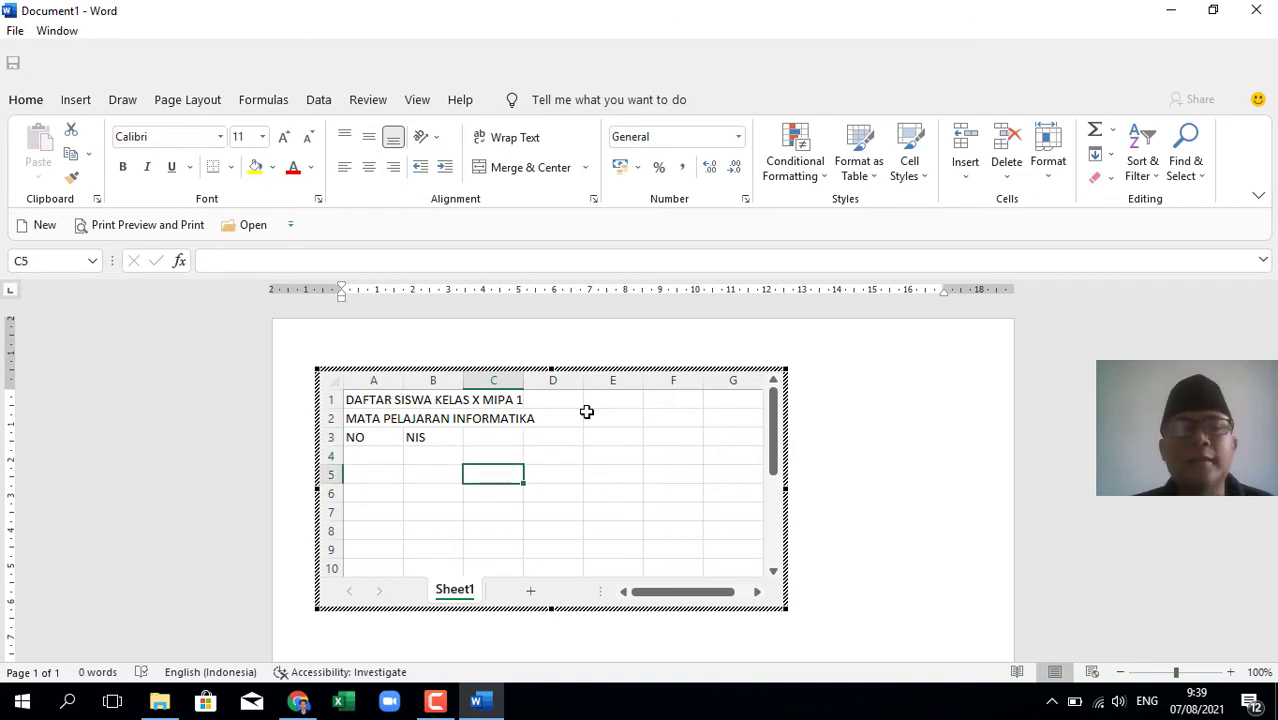
{"action": "key", "text": "Up"}
{"action": "key", "text": "Up"}
{"action": "key", "text": "Left"}
{"action": "key", "text": "Right"}
{"action": "key", "text": "Right"}
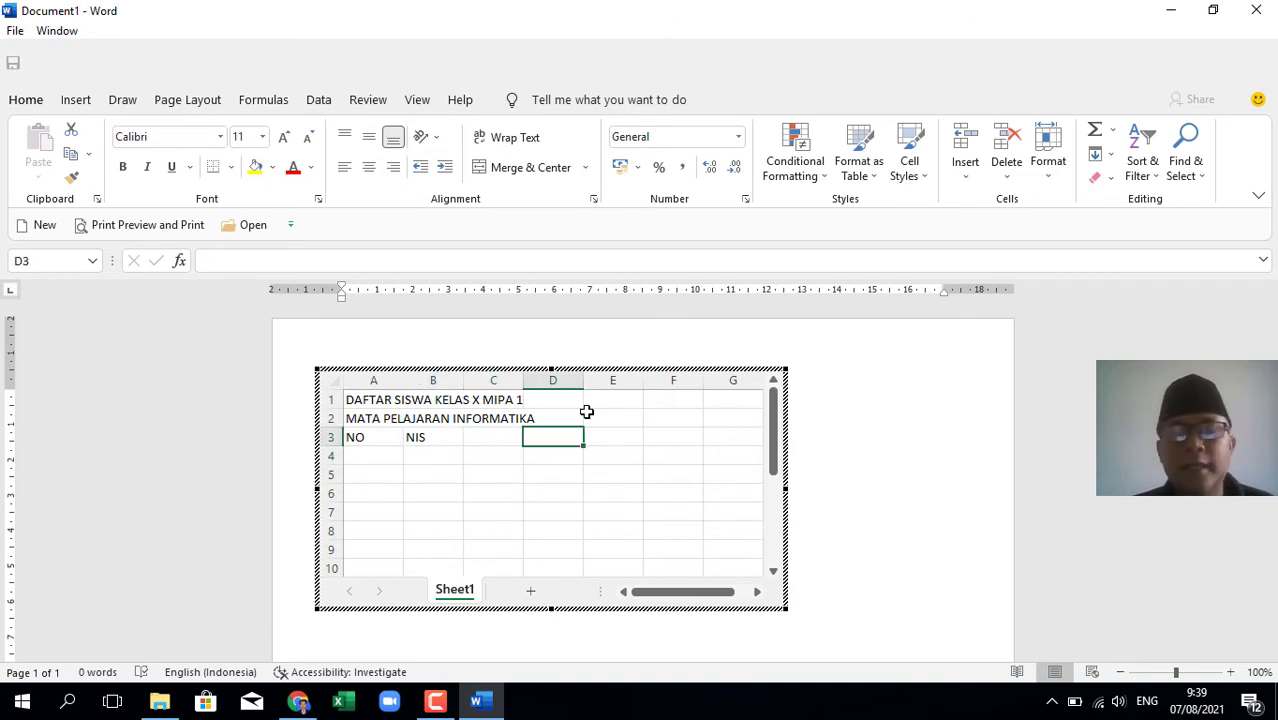
{"action": "key", "text": "Down"}
{"action": "key", "text": "Up"}
{"action": "key", "text": "Left"}
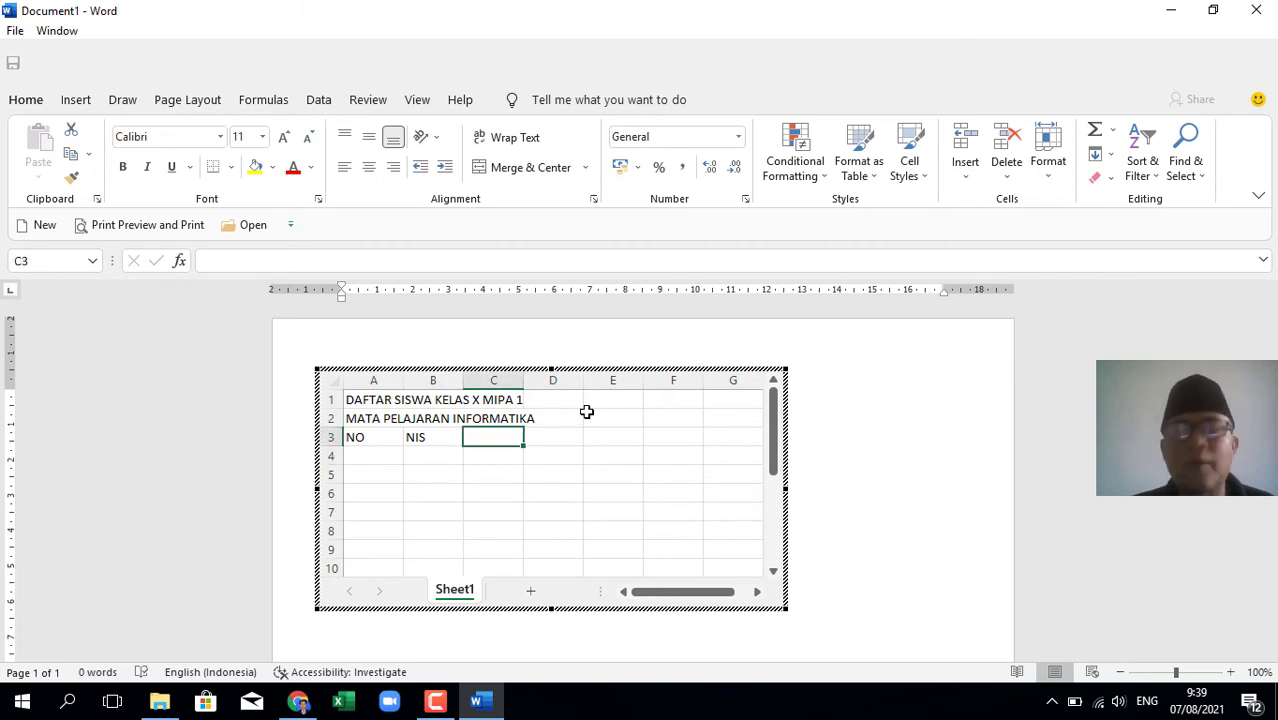
{"action": "key", "text": "Down"}
{"action": "key", "text": "Down"}
{"action": "key", "text": "Up"}
{"action": "key", "text": "Up"}
{"action": "key", "text": "Right"}
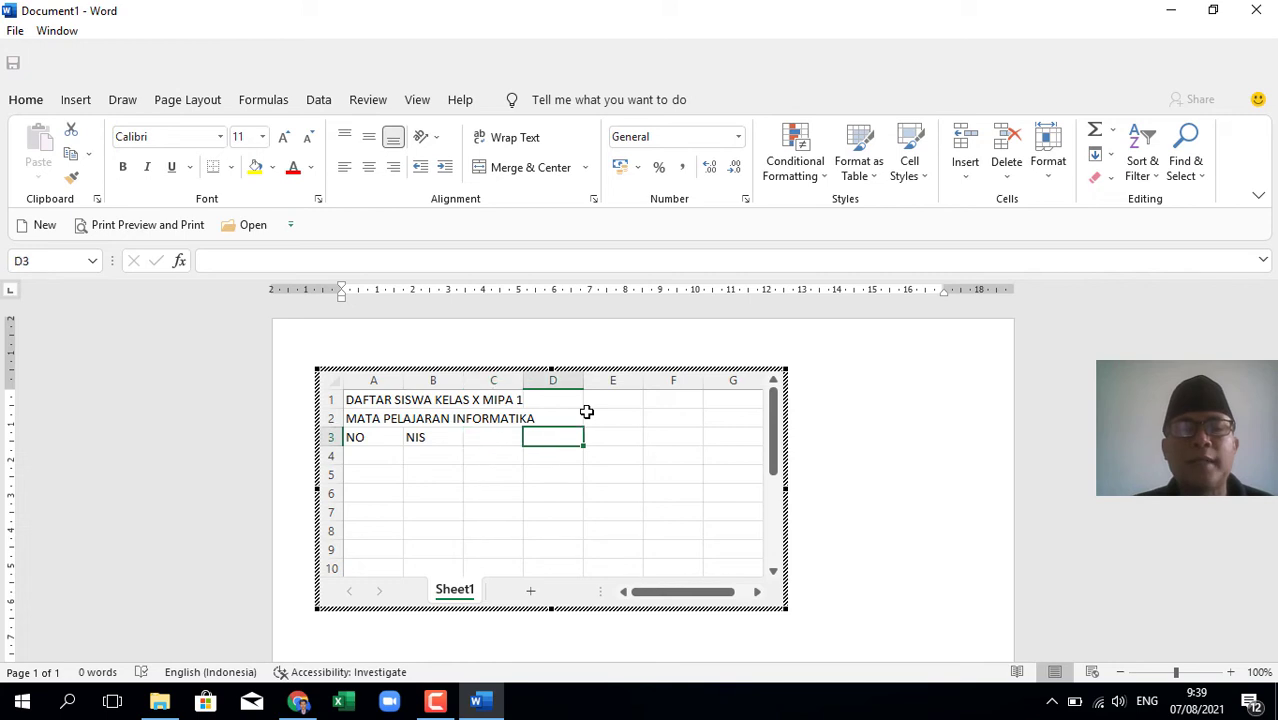
{"action": "key", "text": "Down"}
{"action": "key", "text": "Down"}
{"action": "key", "text": "Left"}
{"action": "key", "text": "Up"}
{"action": "key", "text": "Up"}
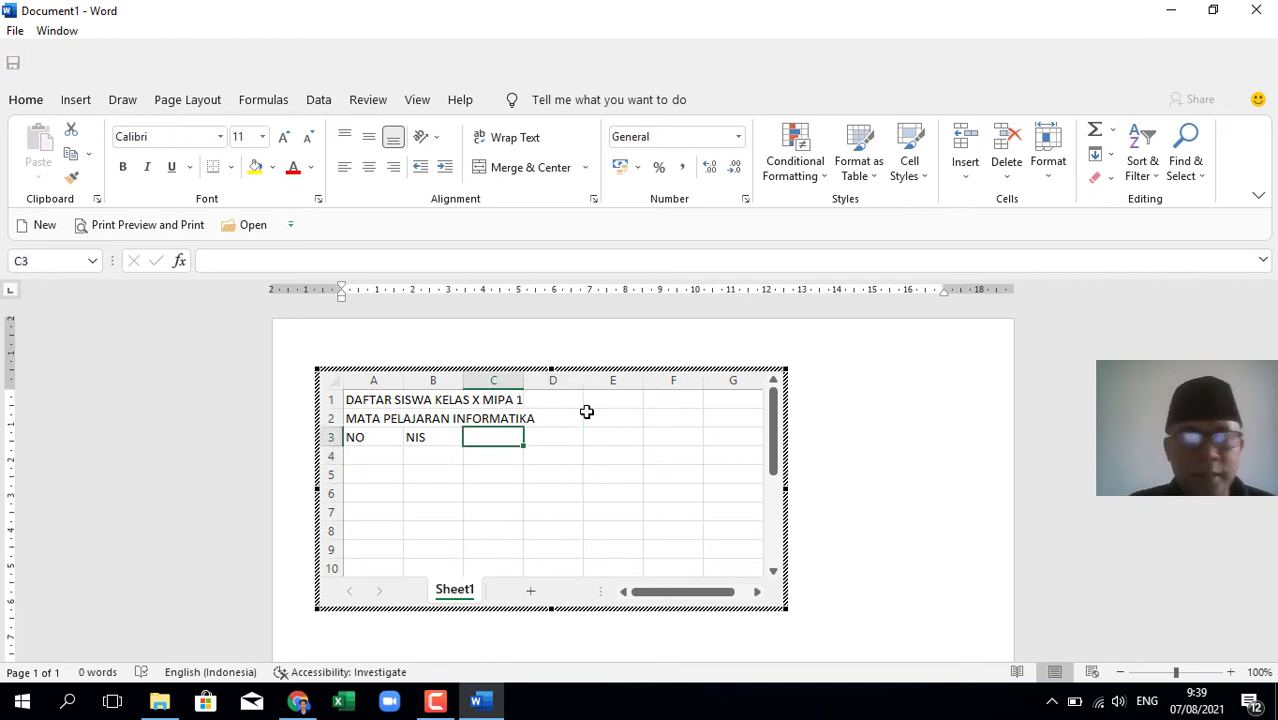
Enter the column headers "NAMA SISWA" in C3 and "JK" in D3
{"action": "type", "text": "NAMA"}
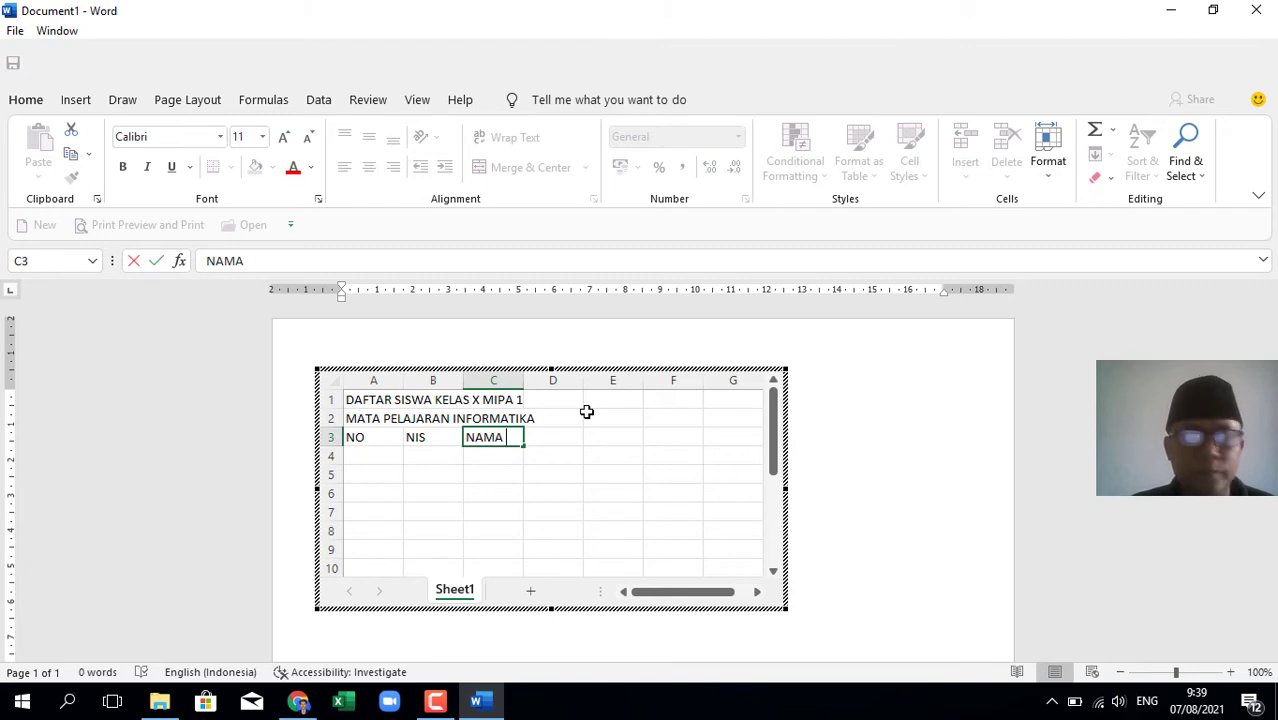
{"action": "type", "text": " SISWA"}
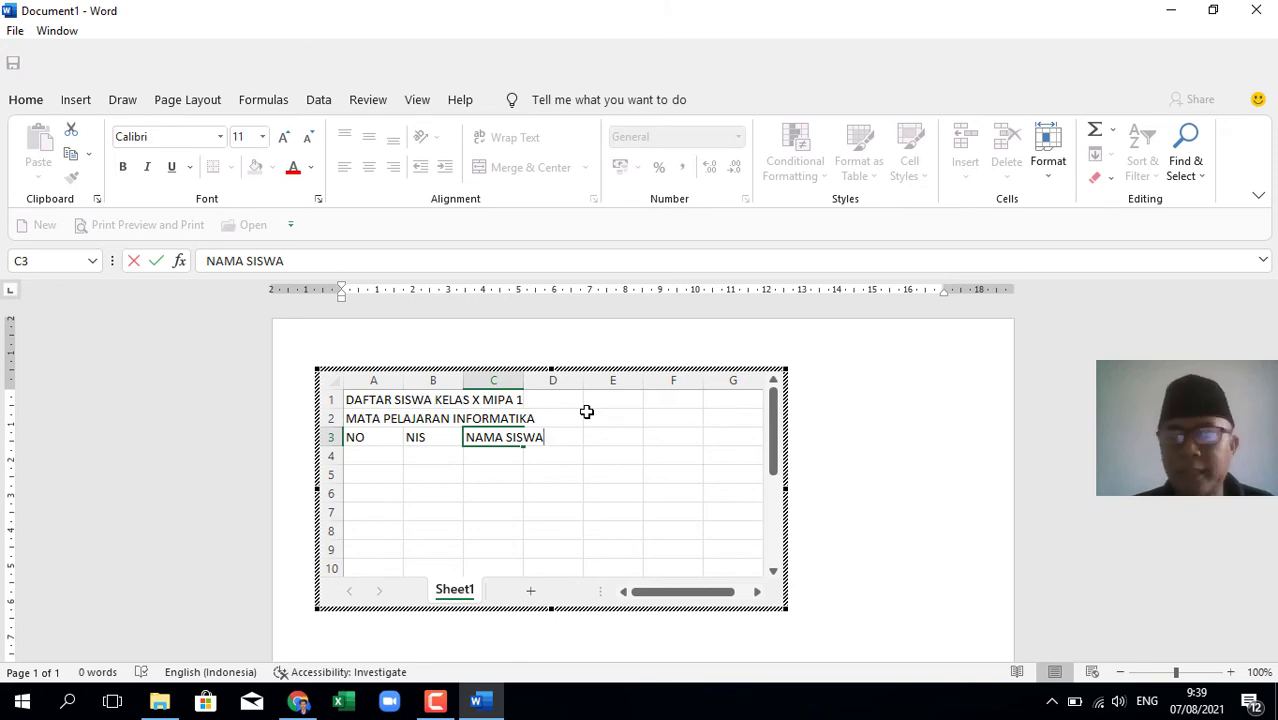
{"action": "key", "text": "Tab"}
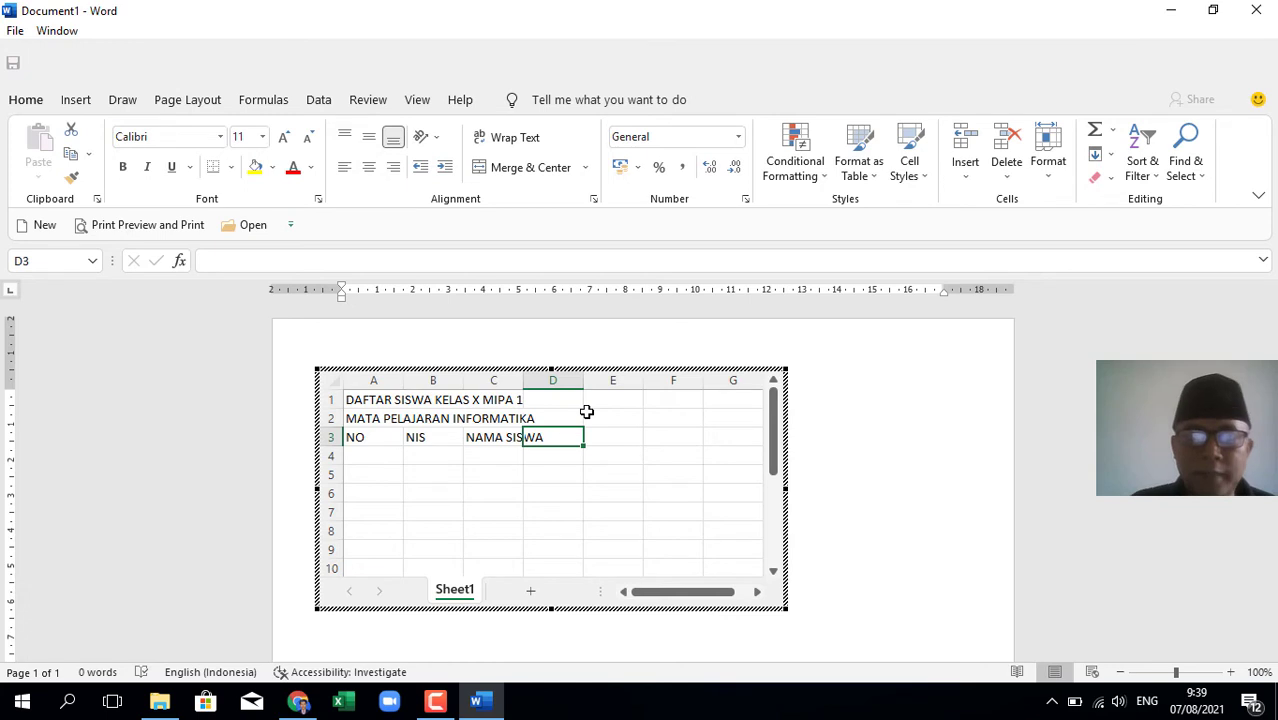
{"action": "type", "text": "JK"}
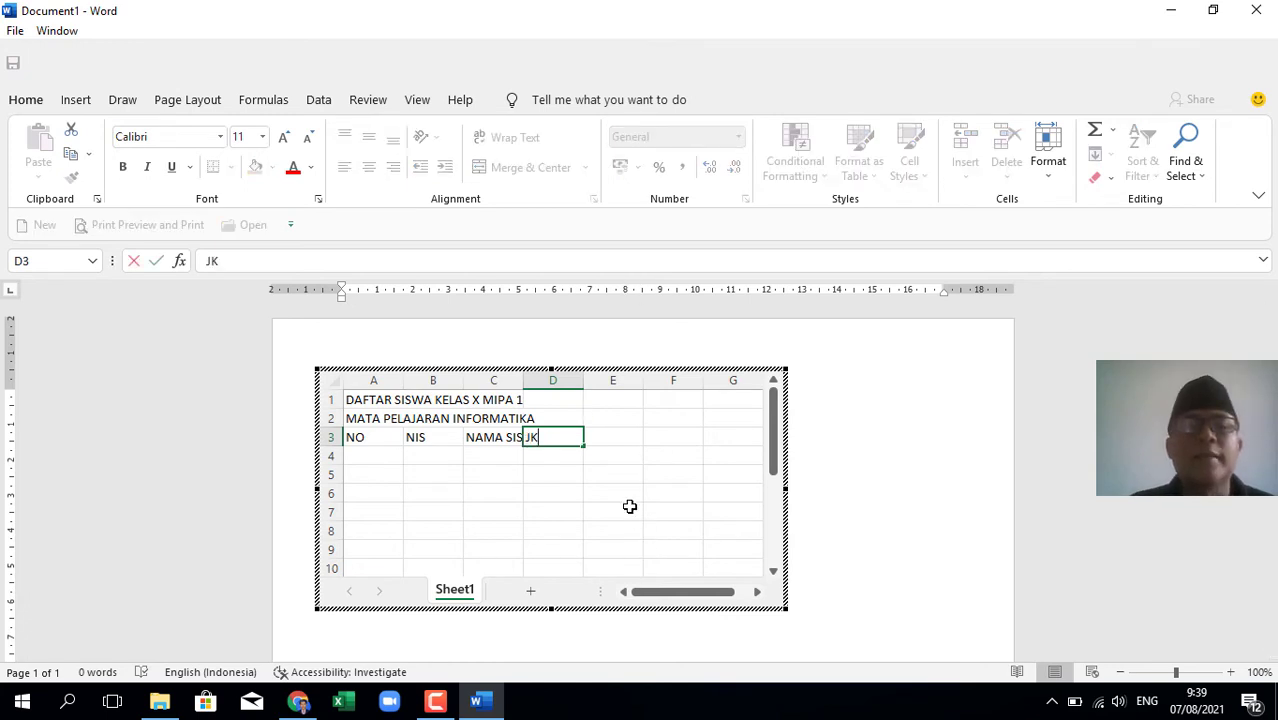
{"action": "left_click", "coordinate": [629, 506]}
Narrow column A to fit the NO header and widen the NIS column B slightly
{"action": "left_click", "coordinate": [380, 437]}
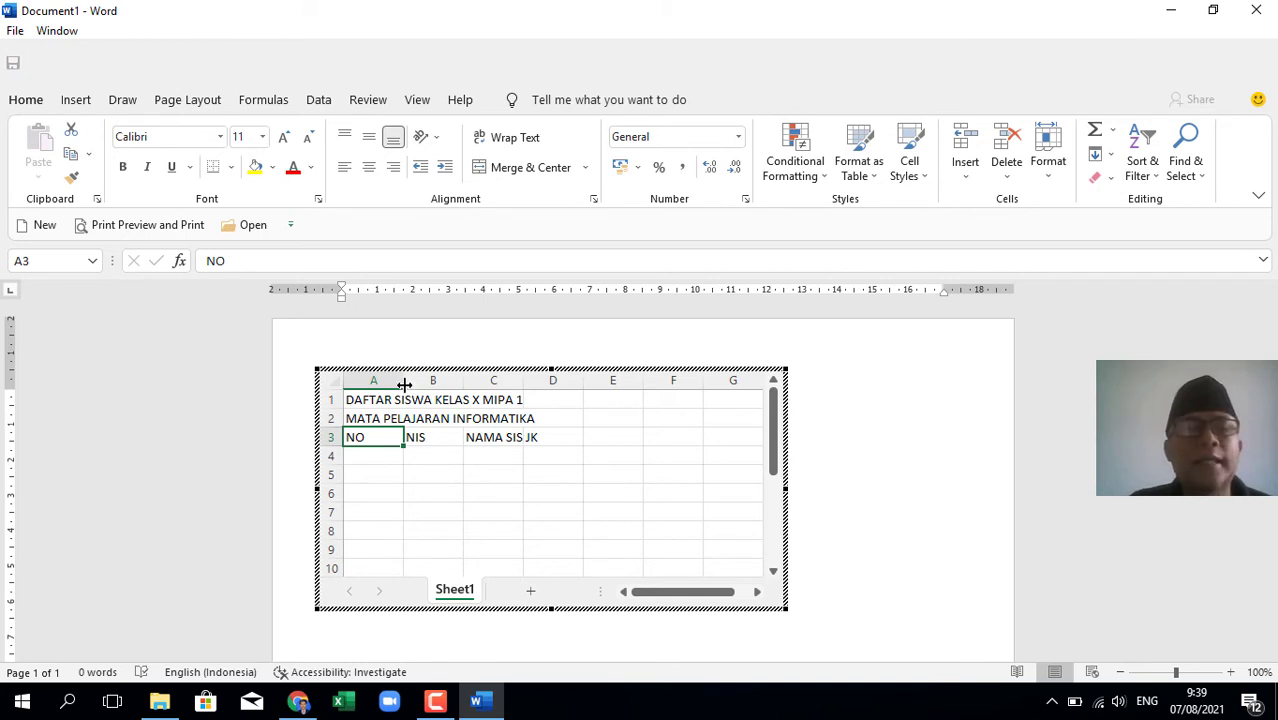
{"action": "left_click_drag", "start_coordinate": [403, 380], "coordinate": [366, 383]}
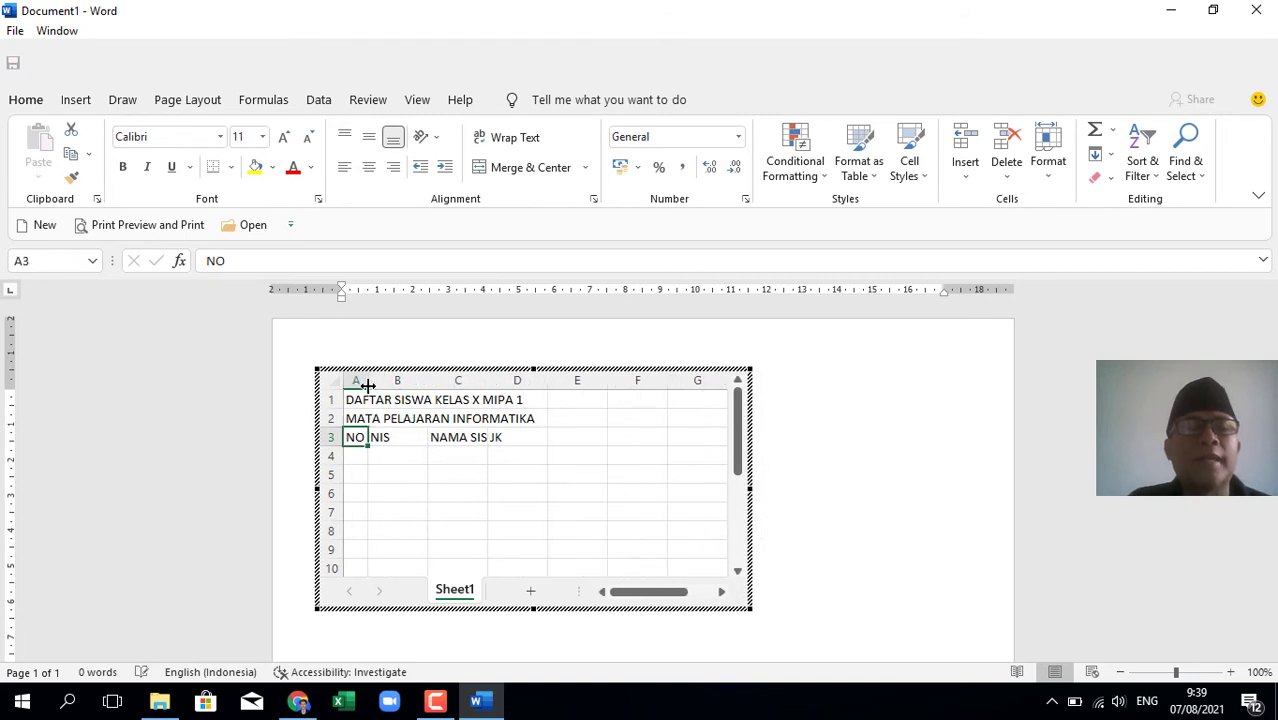
{"action": "left_click", "coordinate": [354, 457]}
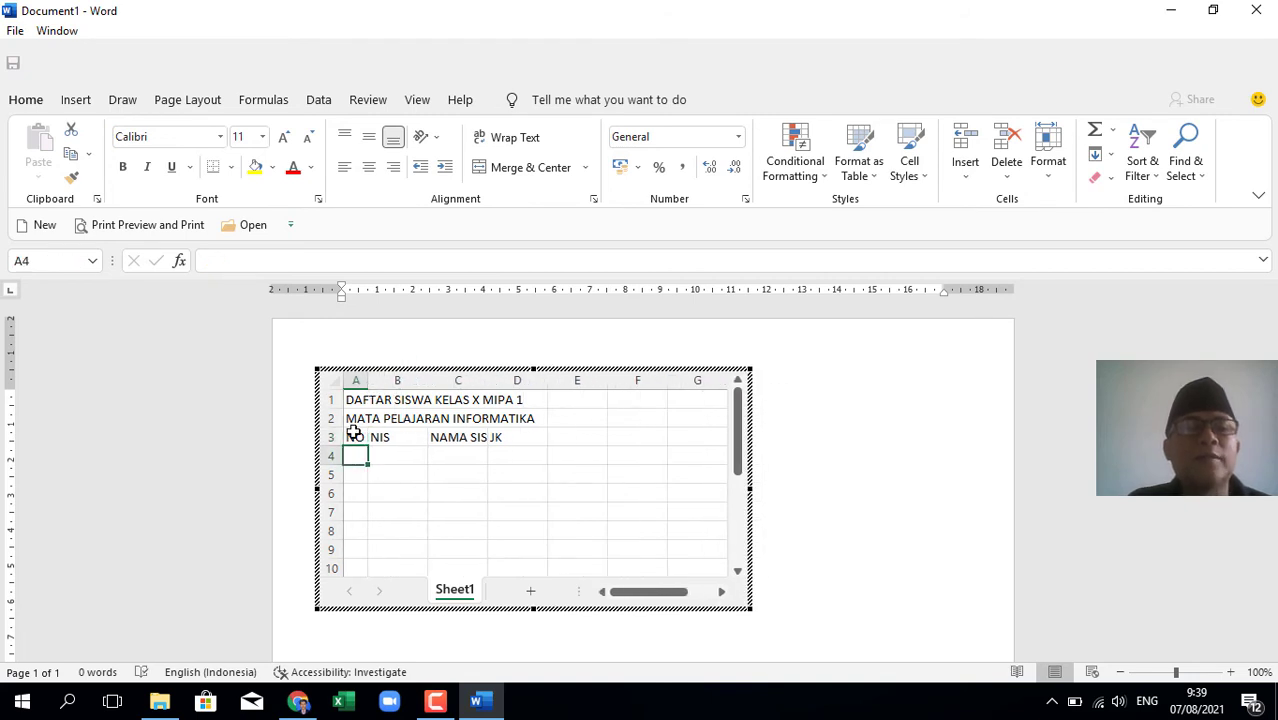
{"action": "left_click", "coordinate": [353, 437]}
{"action": "left_click", "coordinate": [387, 437]}
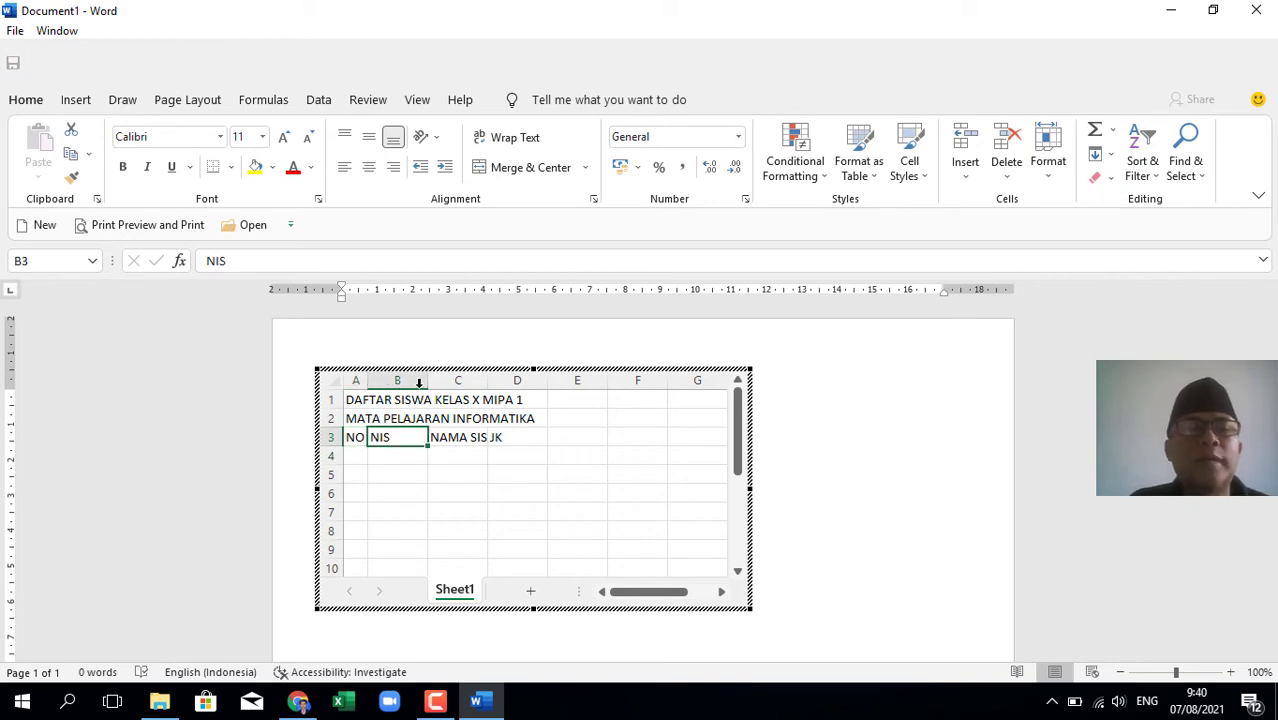
{"action": "left_click_drag", "start_coordinate": [427, 376], "coordinate": [442, 380]}
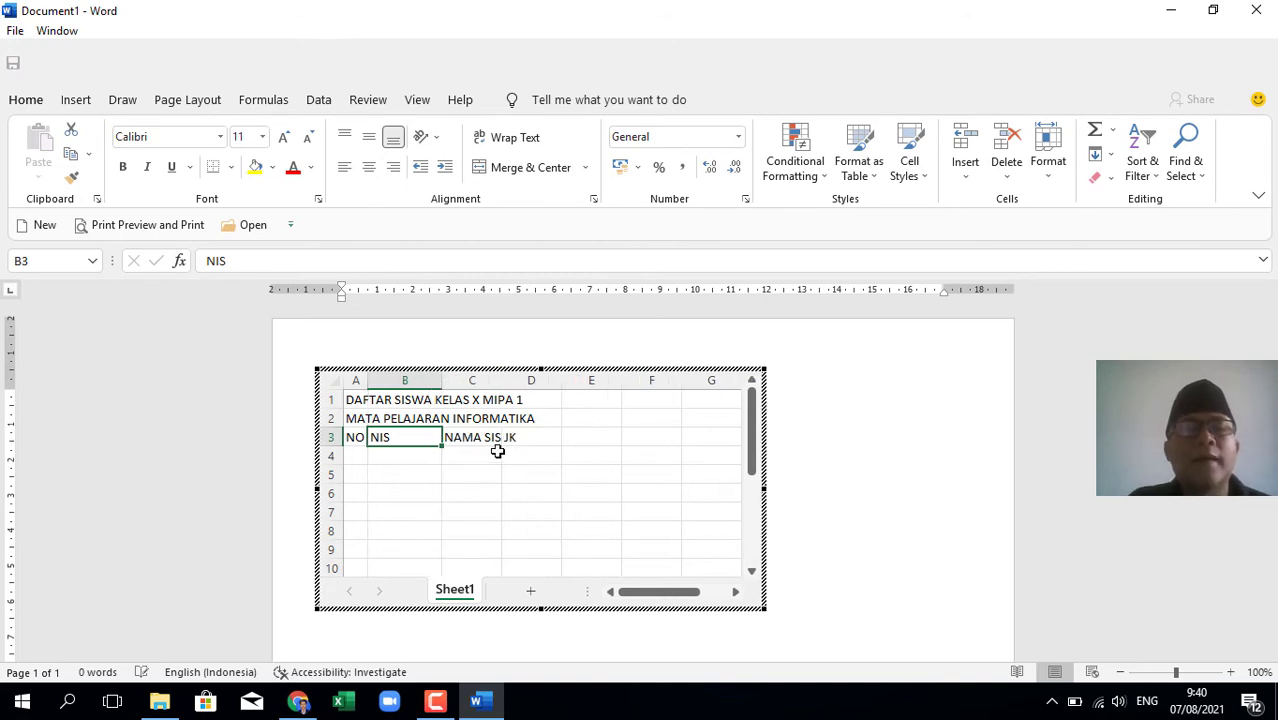
Widen the NAMA SISWA column C to about 18,43 and narrow the JK column D to fit its short header
{"action": "left_click", "coordinate": [471, 437]}
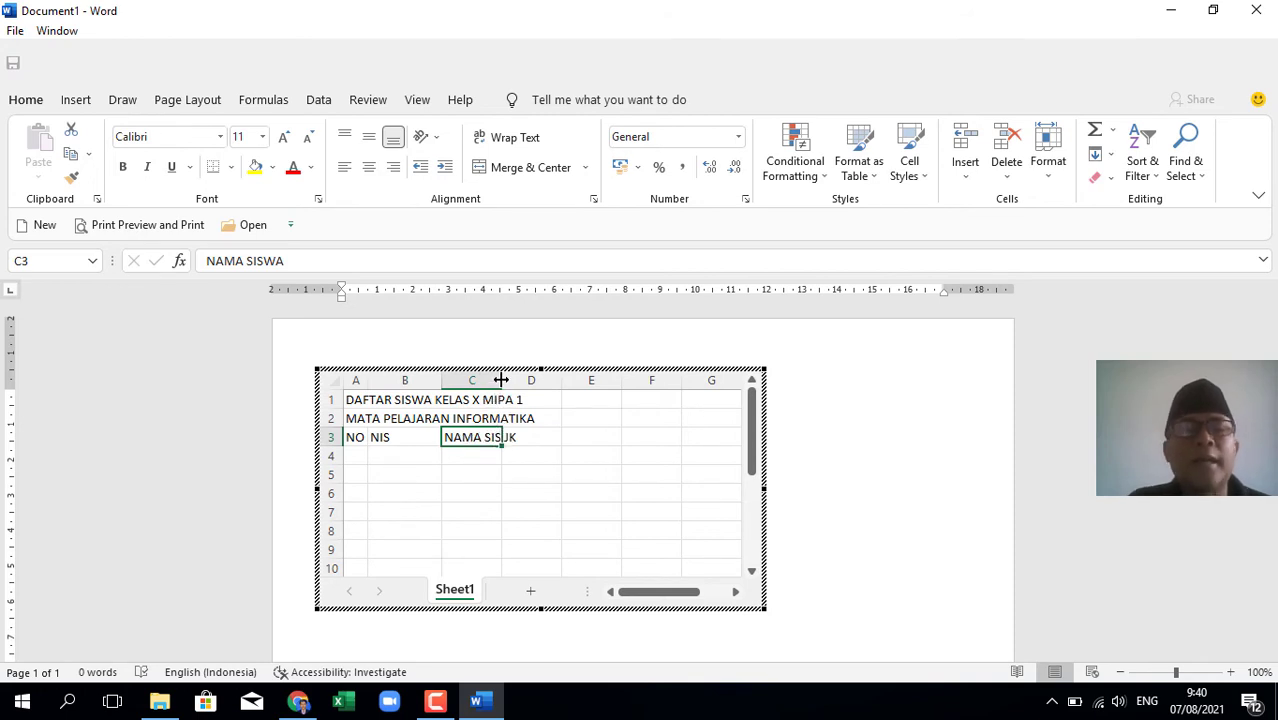
{"action": "left_click_drag", "start_coordinate": [501, 380], "coordinate": [566, 384]}
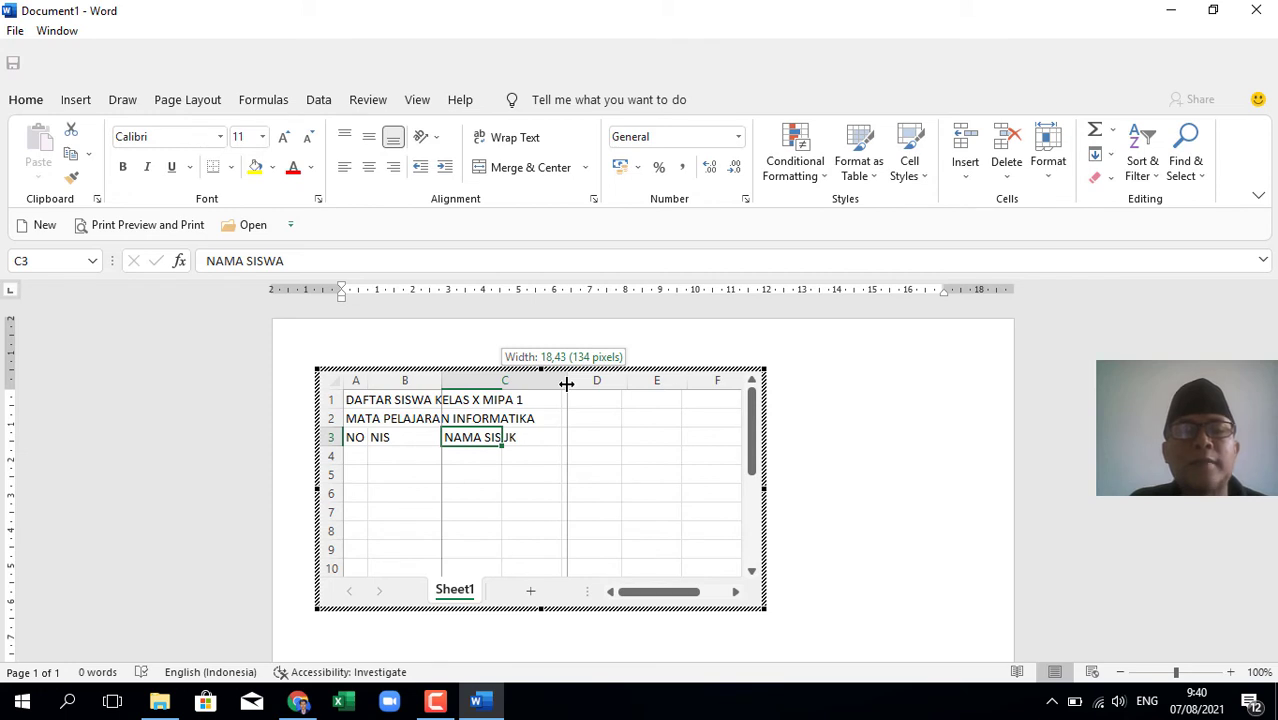
{"action": "left_click_drag", "start_coordinate": [566, 384], "coordinate": [567, 384]}
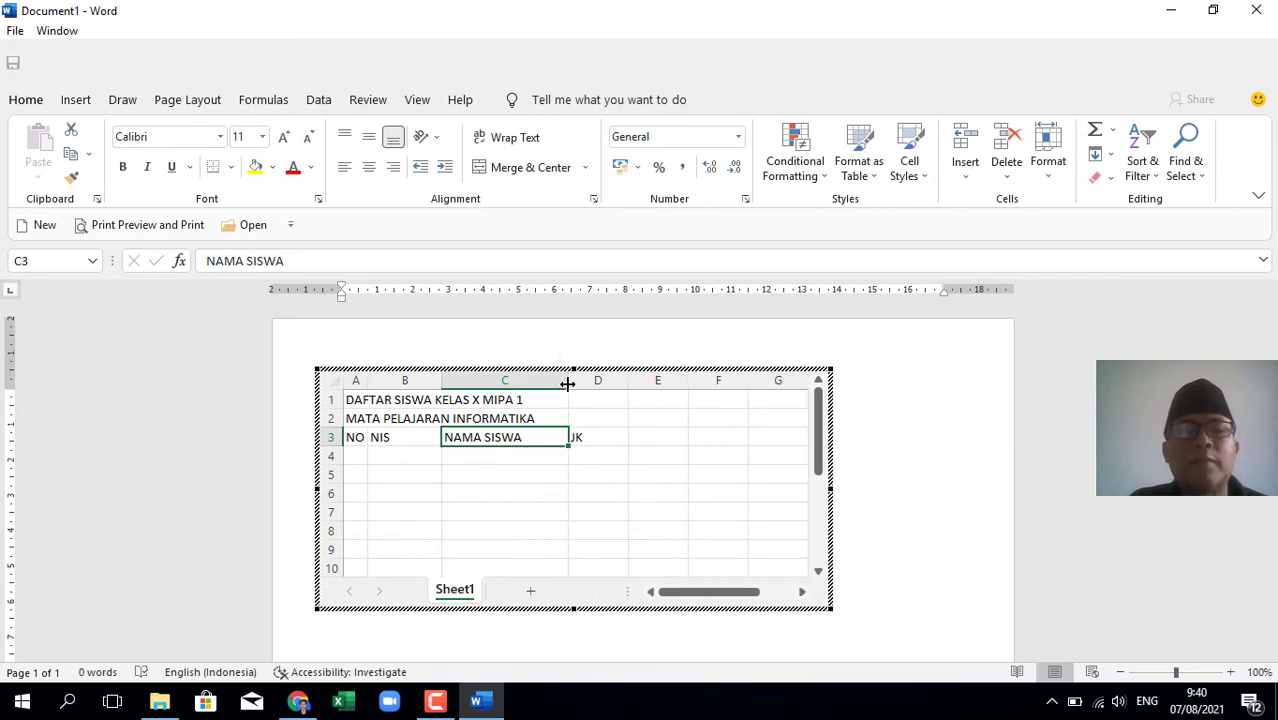
{"action": "left_click", "coordinate": [596, 437]}
{"action": "left_click_drag", "start_coordinate": [626, 375], "coordinate": [594, 377]}
{"action": "left_click", "coordinate": [628, 492]}
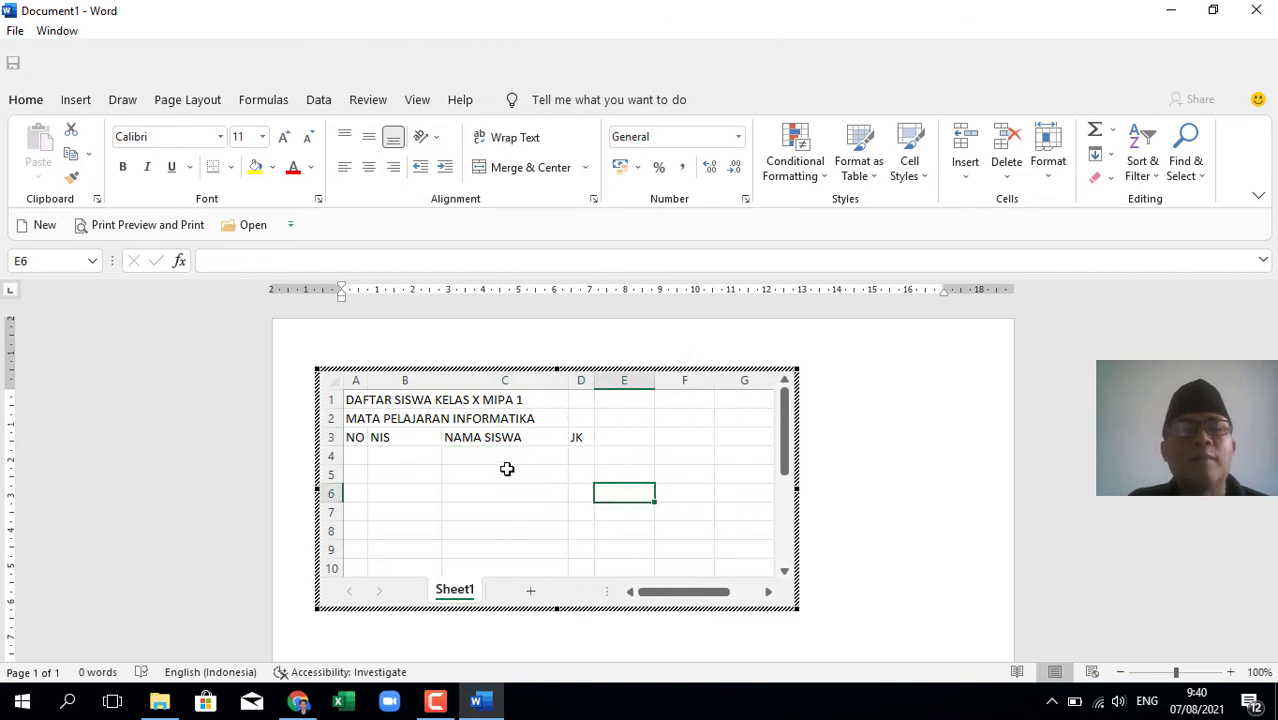
{"action": "left_click", "coordinate": [360, 456]}
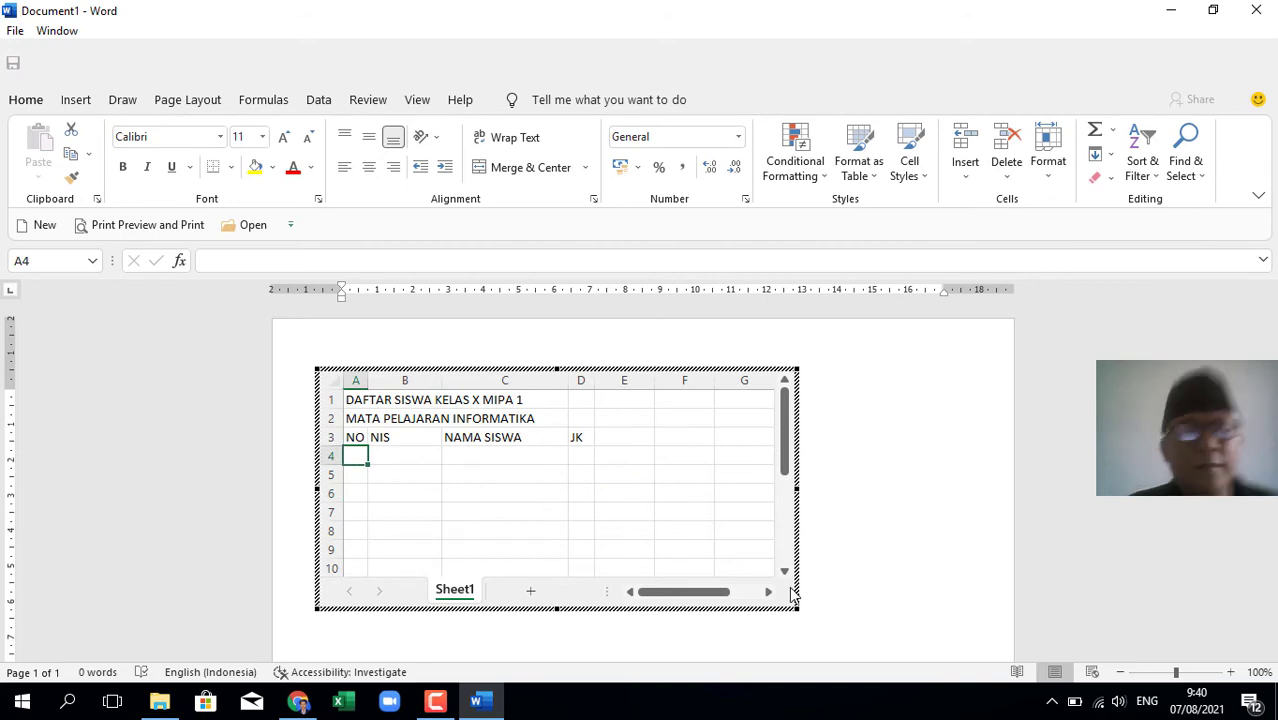
Enter 1 in cell A4 as the first row number under the NO header
{"action": "left_click", "coordinate": [468, 496]}
{"action": "left_click", "coordinate": [356, 458]}
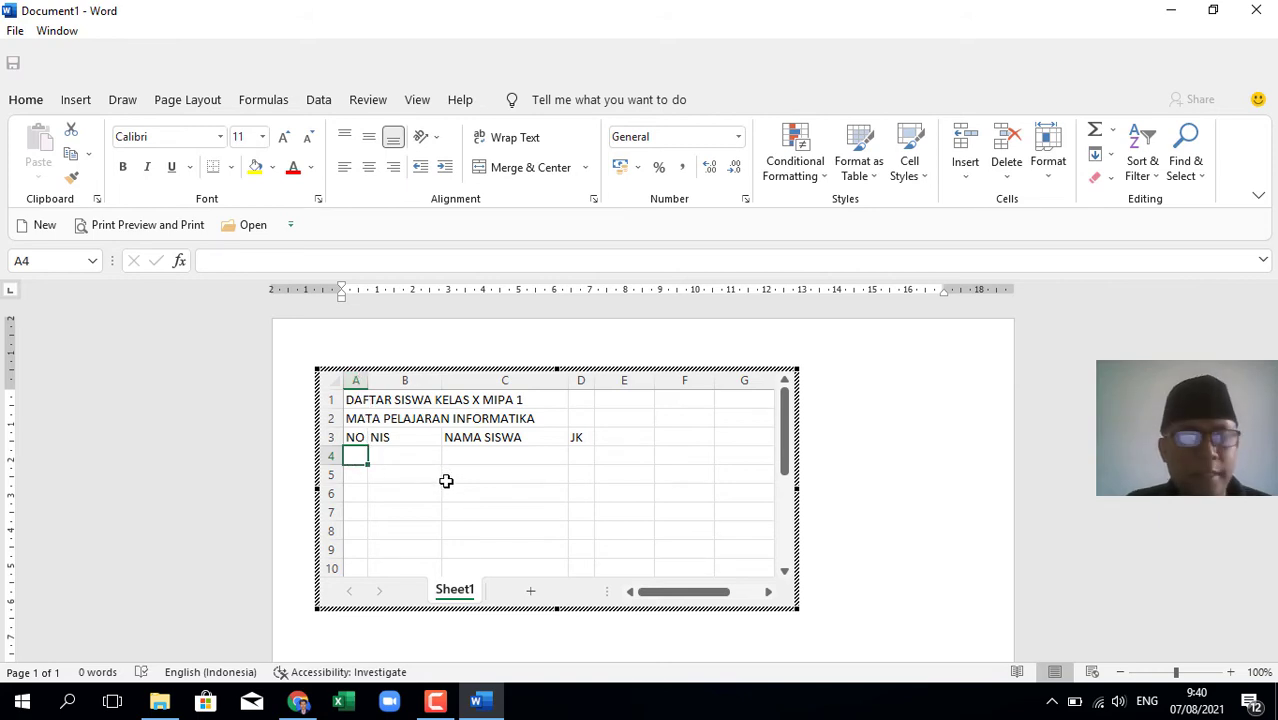
{"action": "type", "text": "1"}
{"action": "left_click", "coordinate": [356, 473]}
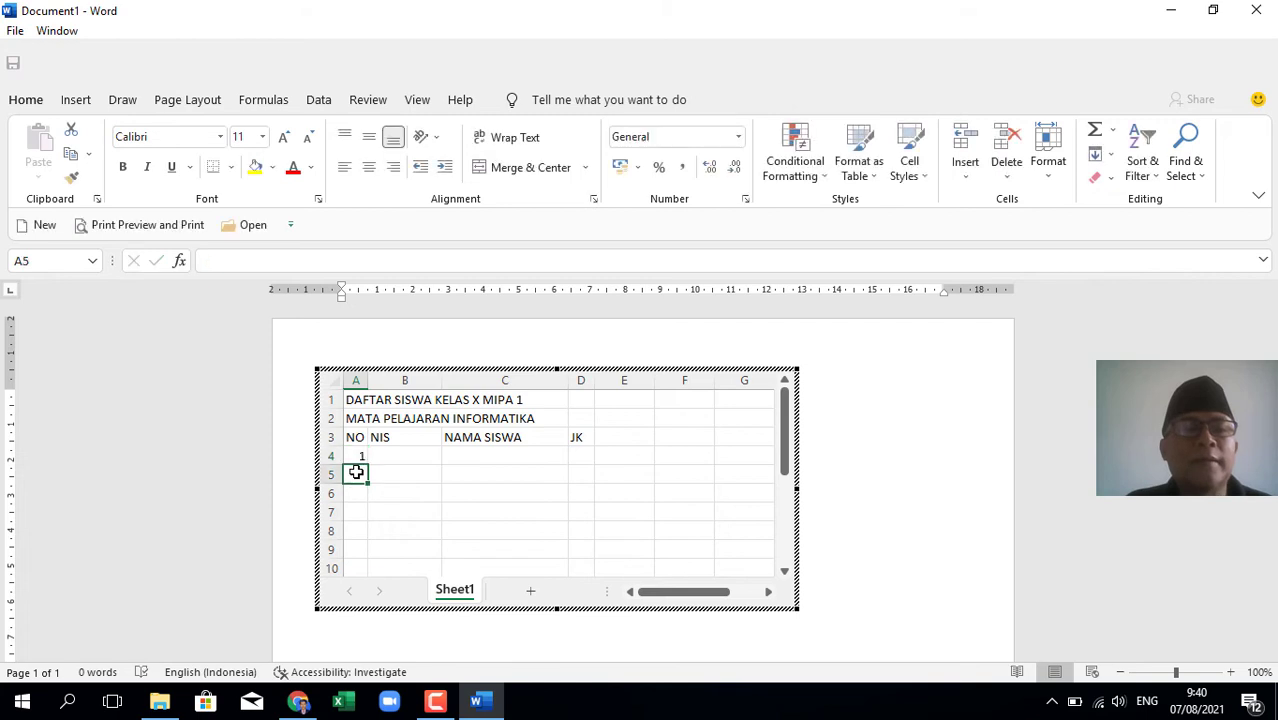
Fill A4 down to A8 as a number series from 1 to 5 and centre the numbers horizontally
{"action": "left_click", "coordinate": [356, 456]}
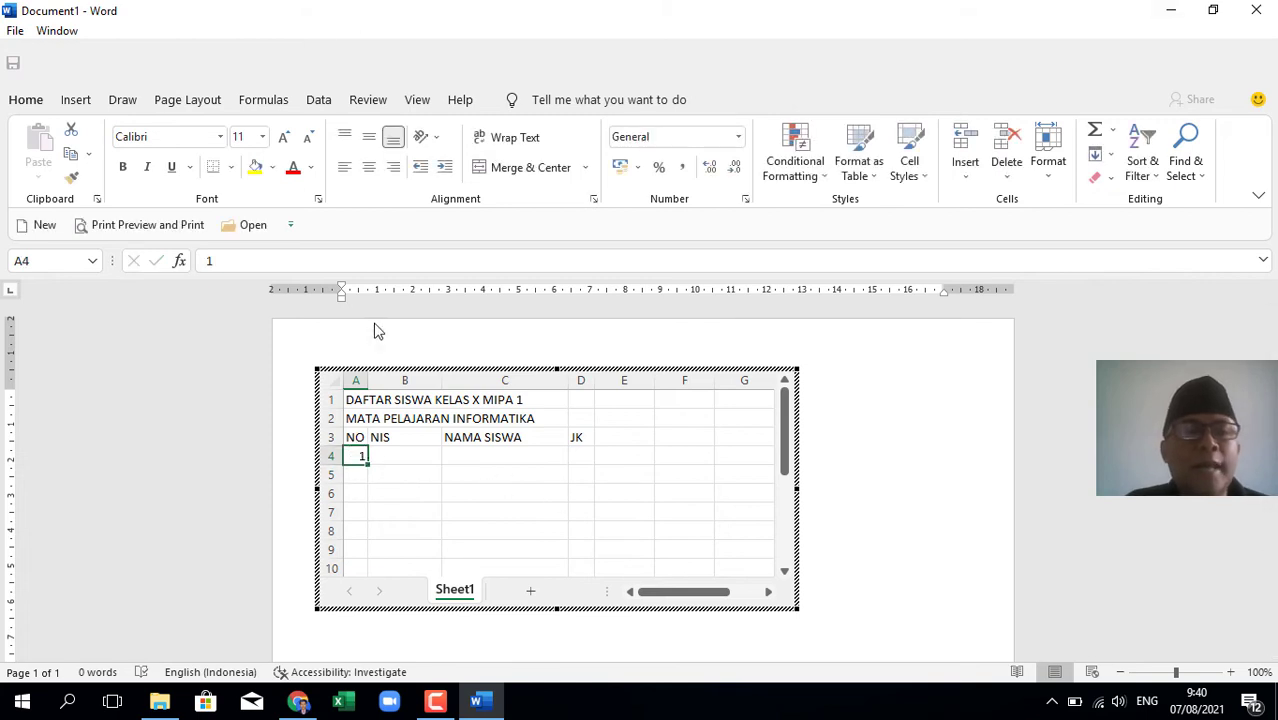
{"action": "left_click", "coordinate": [408, 487], "text": "shift"}
{"action": "left_click", "coordinate": [355, 455]}
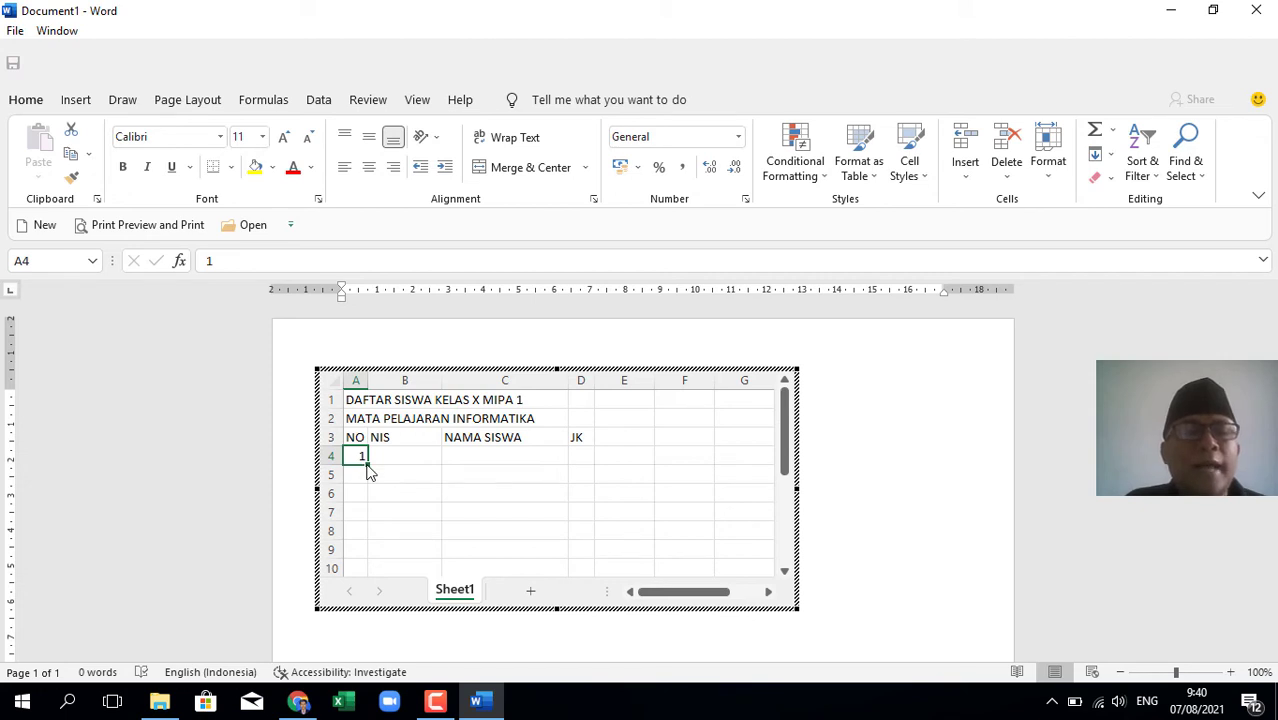
{"action": "left_click_drag", "start_coordinate": [367, 465], "coordinate": [373, 538]}
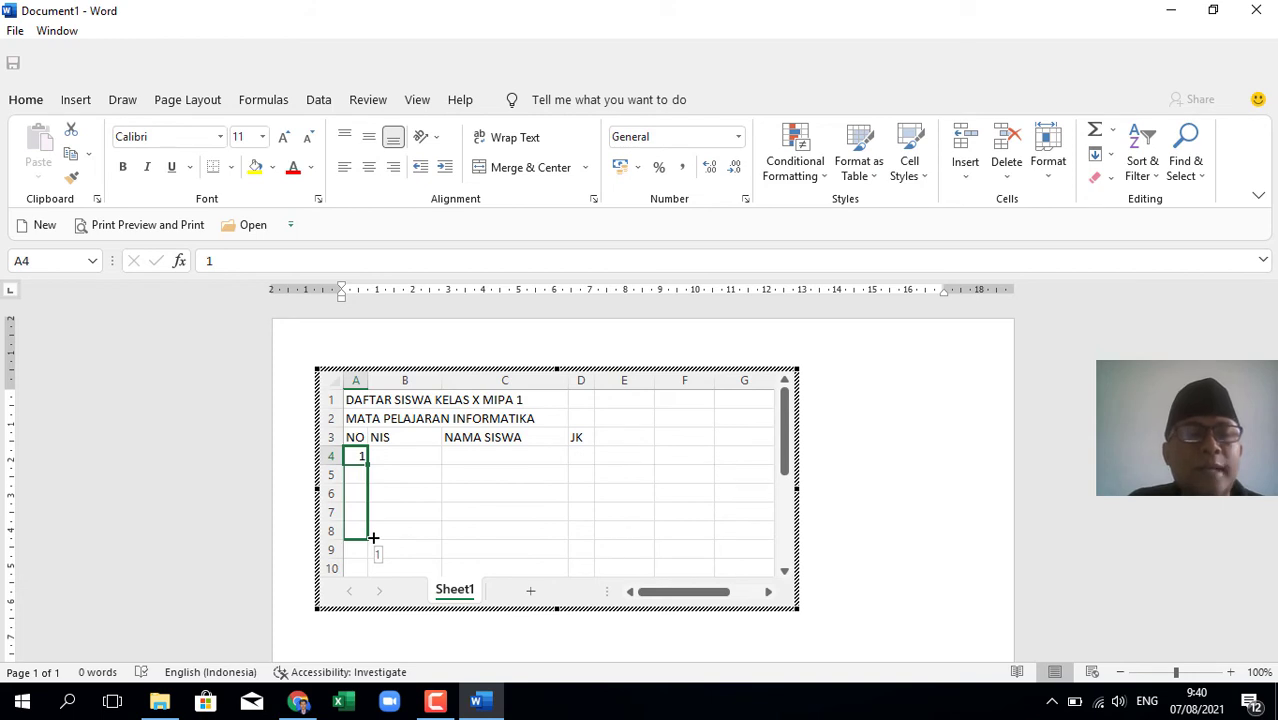
{"action": "left_click_drag", "start_coordinate": [373, 538], "coordinate": [373, 538]}
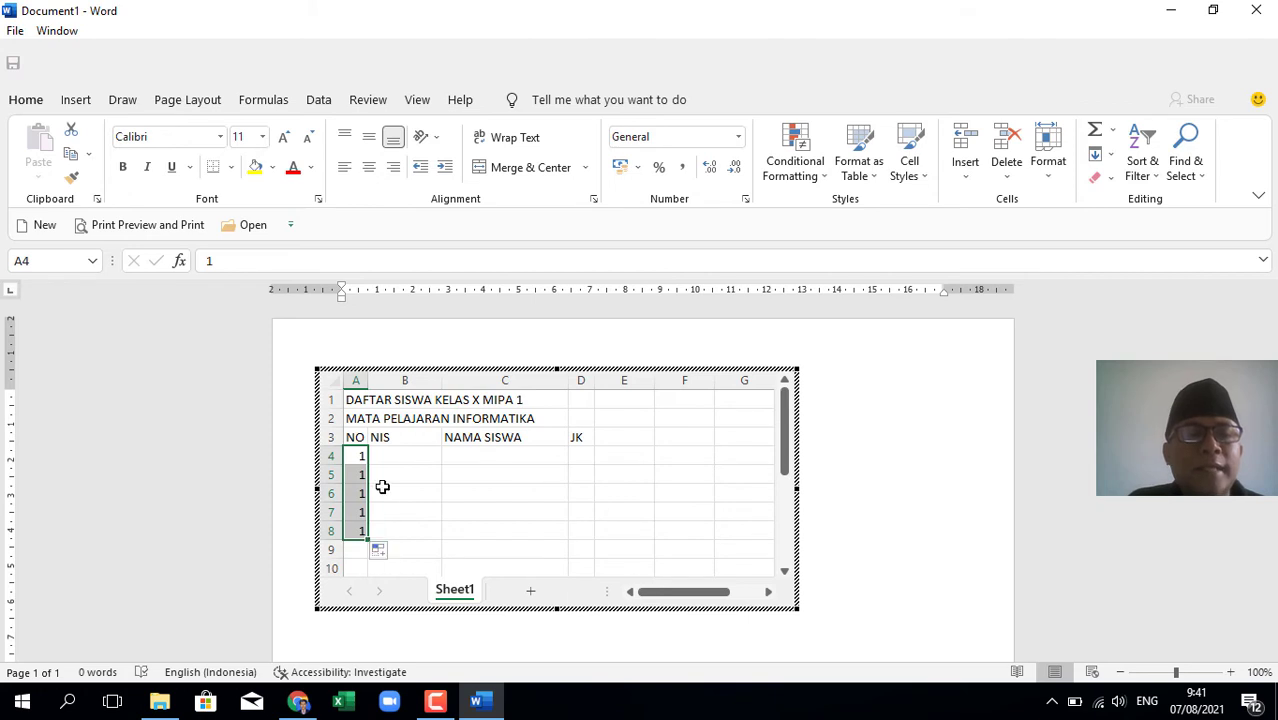
{"action": "left_click", "coordinate": [395, 553]}
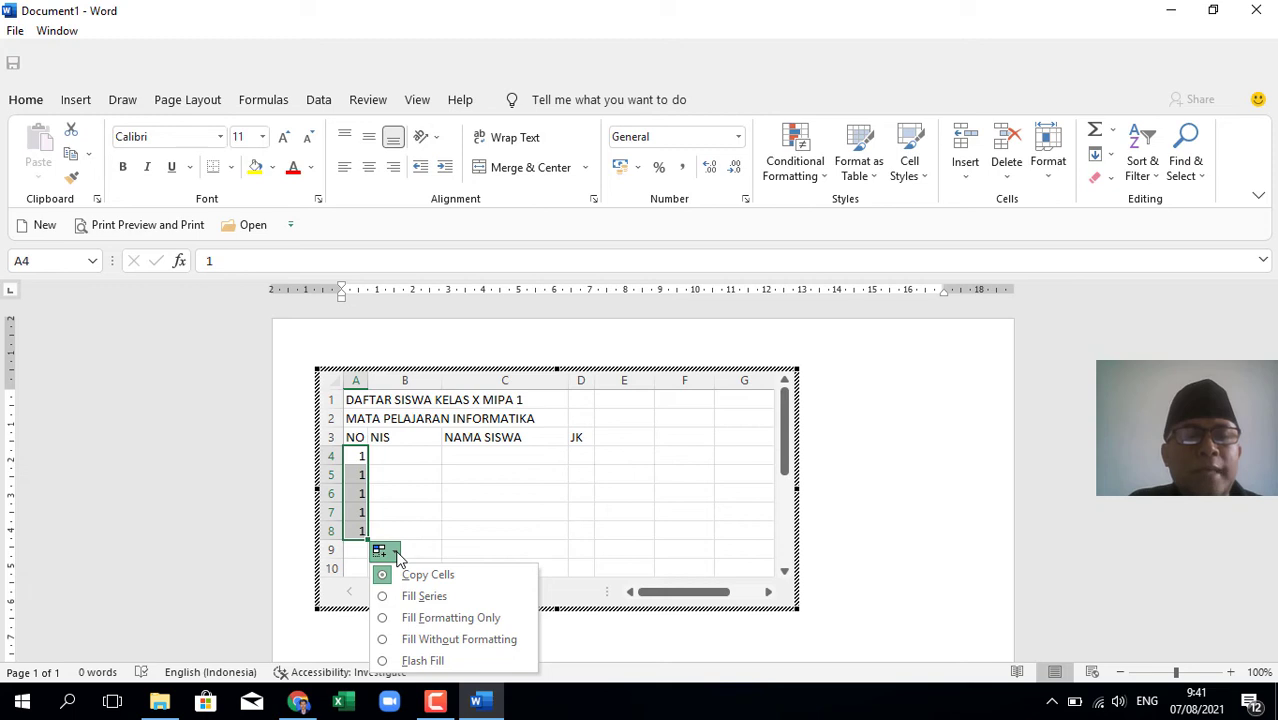
{"action": "left_click", "coordinate": [424, 597]}
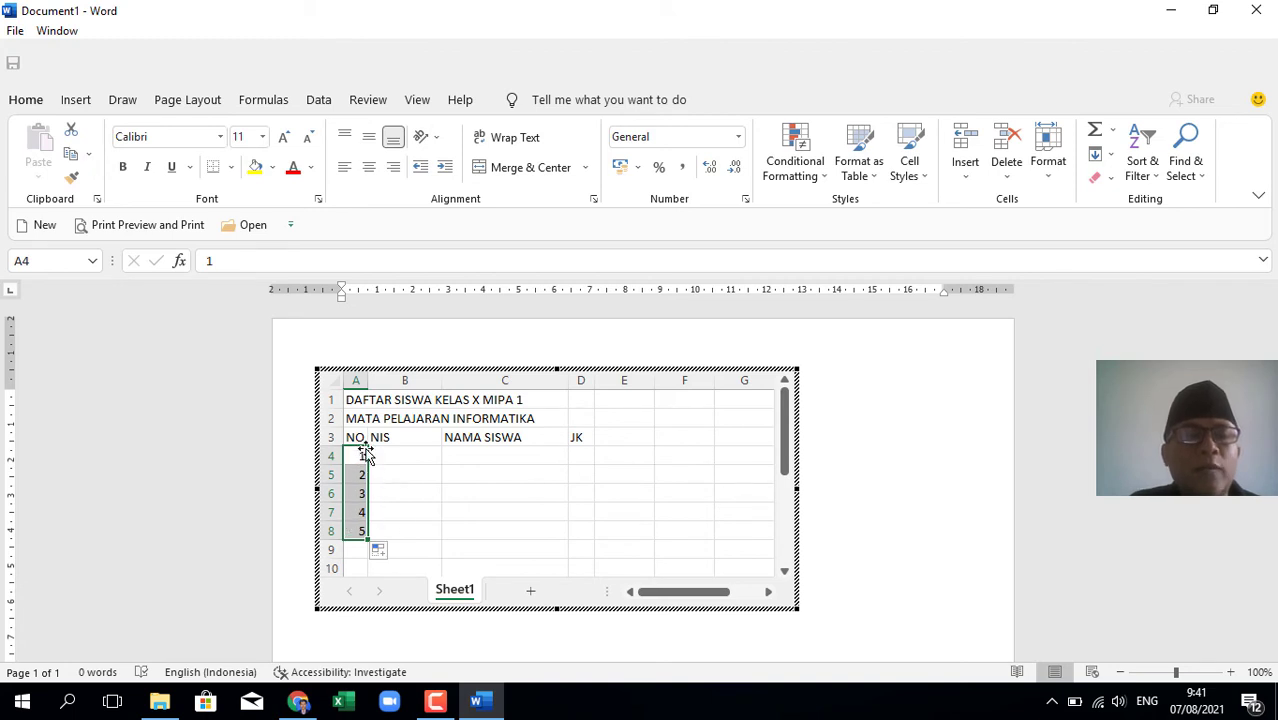
{"action": "left_click", "coordinate": [369, 168]}
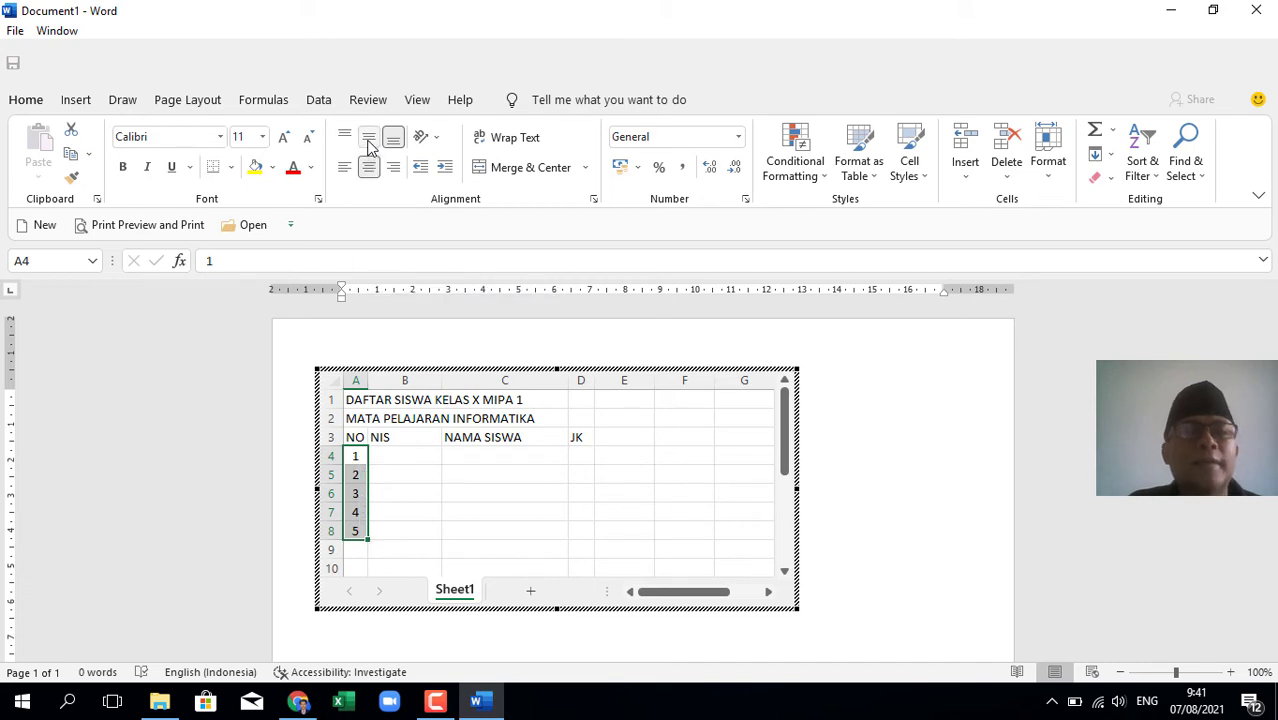
{"action": "left_click", "coordinate": [450, 488]}
Enter the first student's ID number in B4 under the NIS header
{"action": "left_click", "coordinate": [411, 451]}
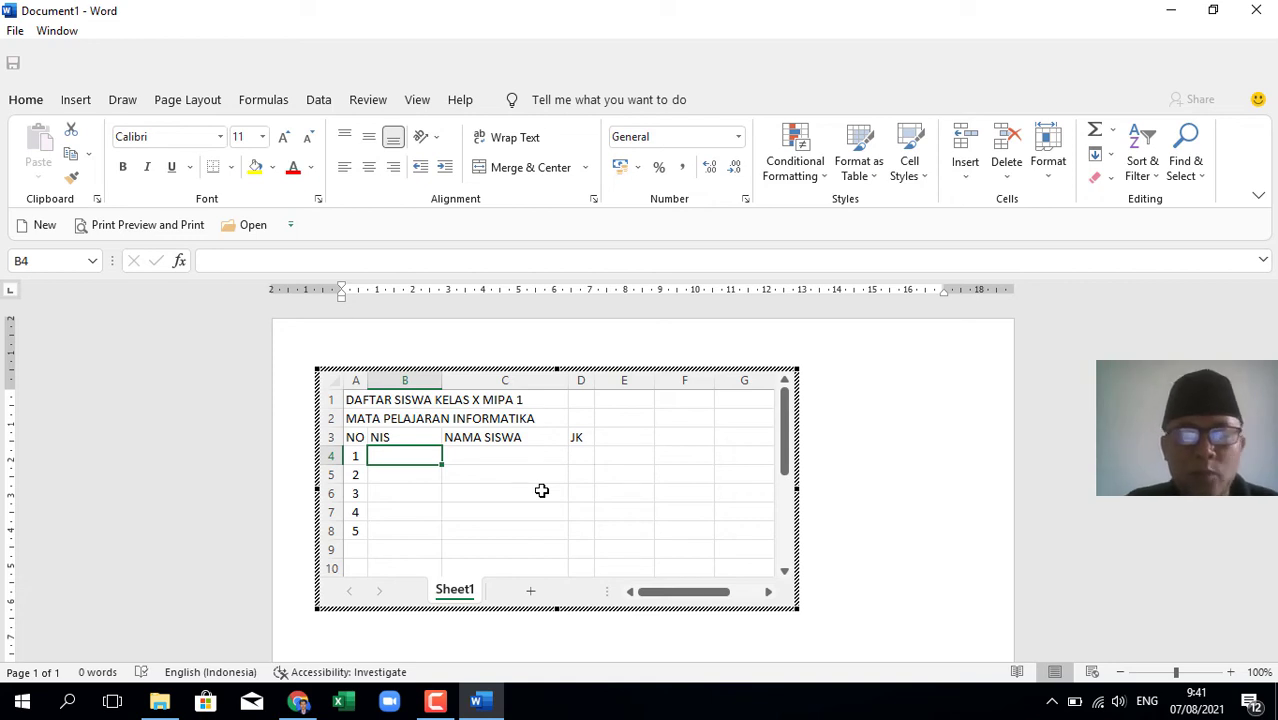
{"action": "type", "text": "2021"}
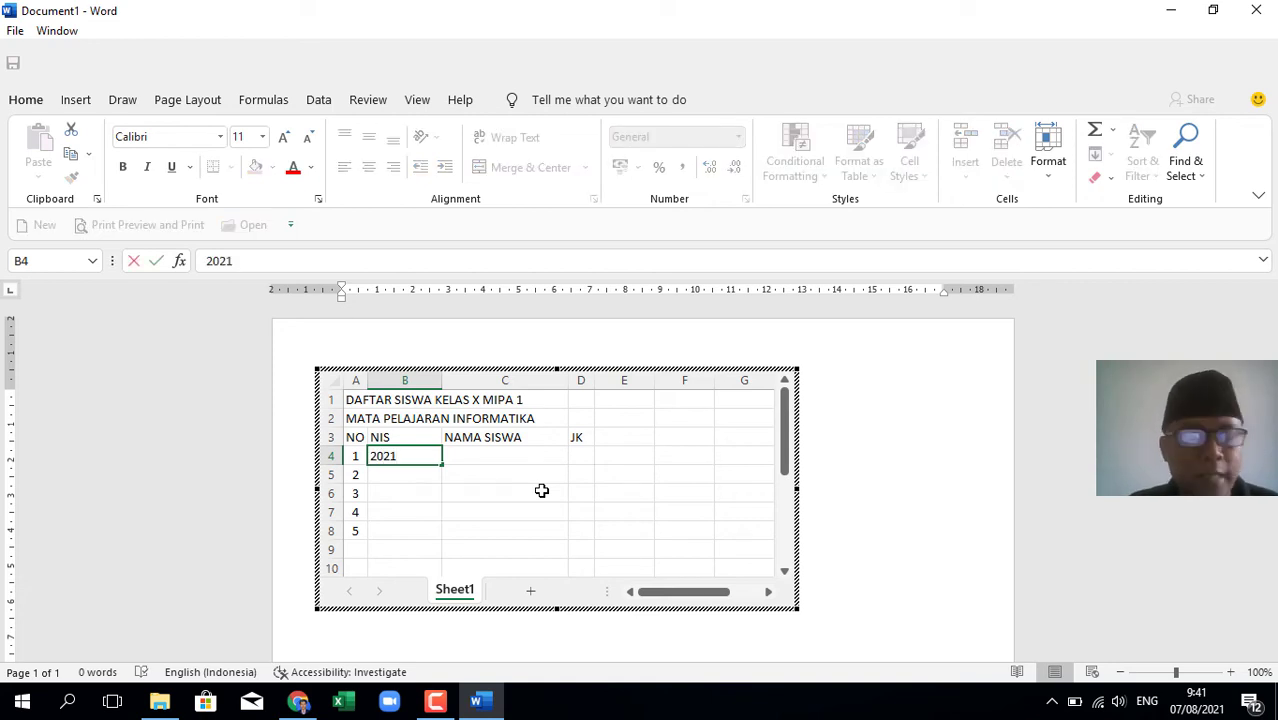
{"action": "type", "text": "10"}
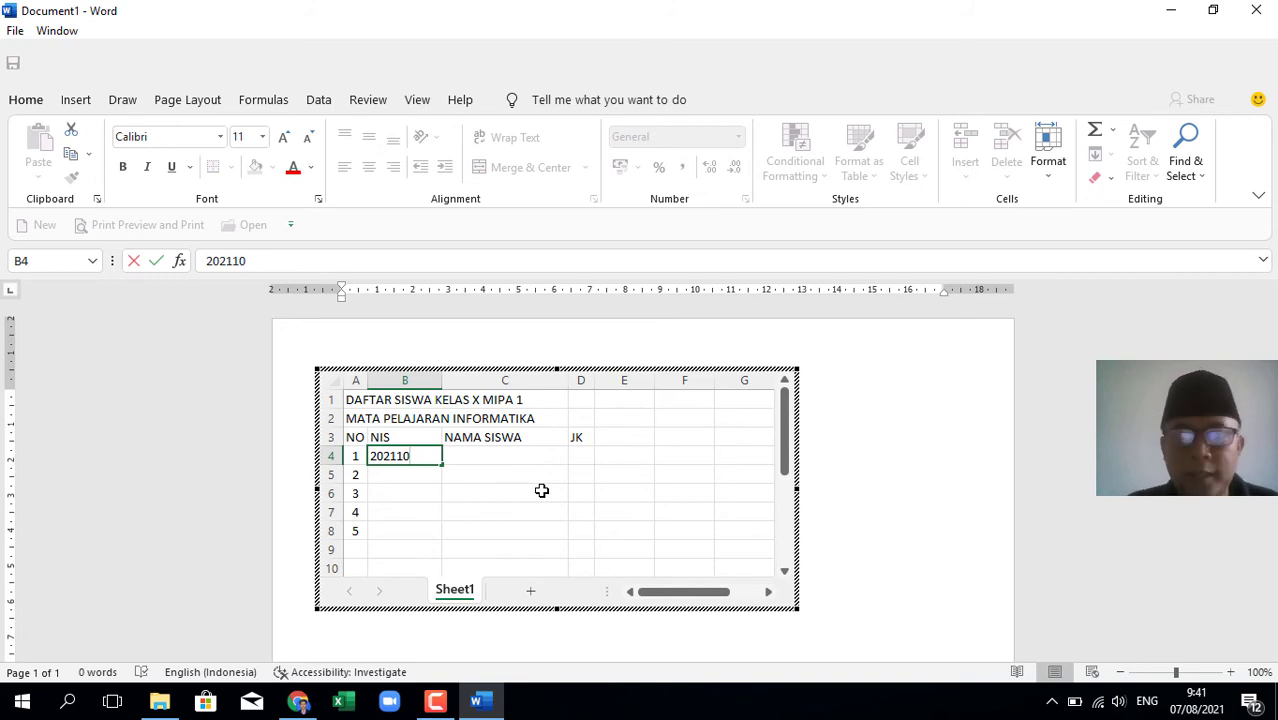
{"action": "type", "text": "01"}
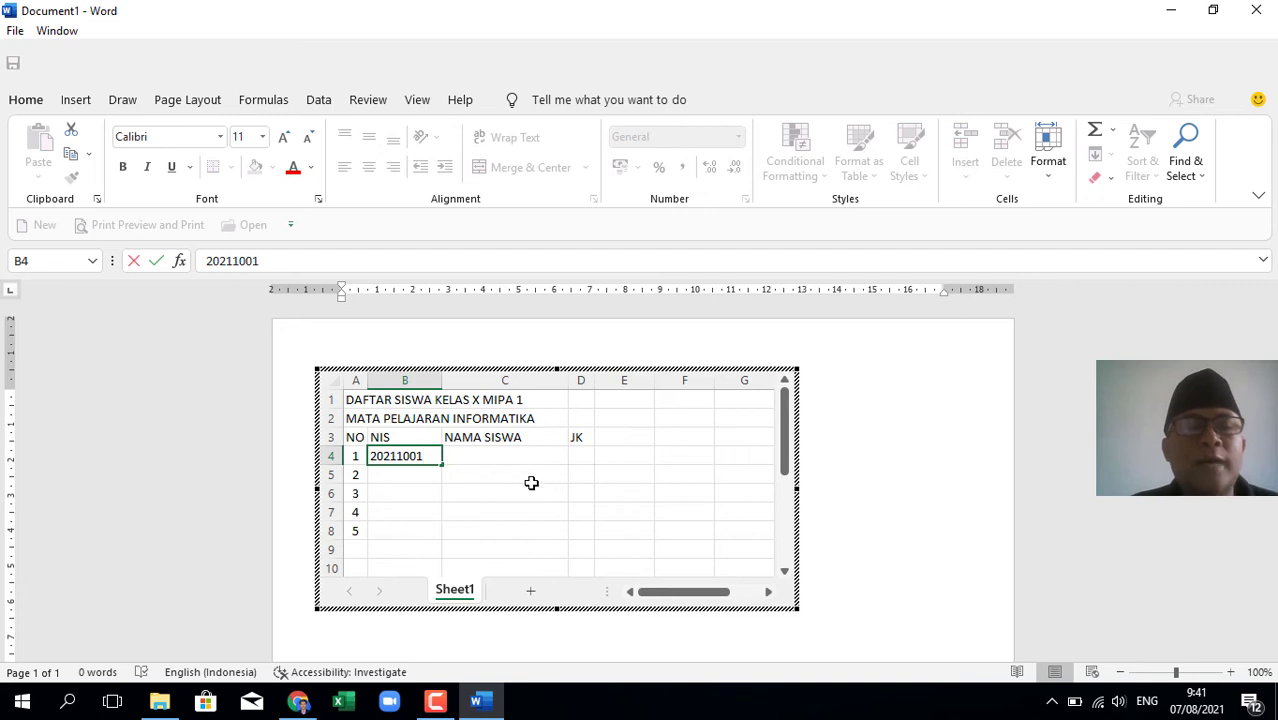
{"action": "left_click", "coordinate": [402, 475]}
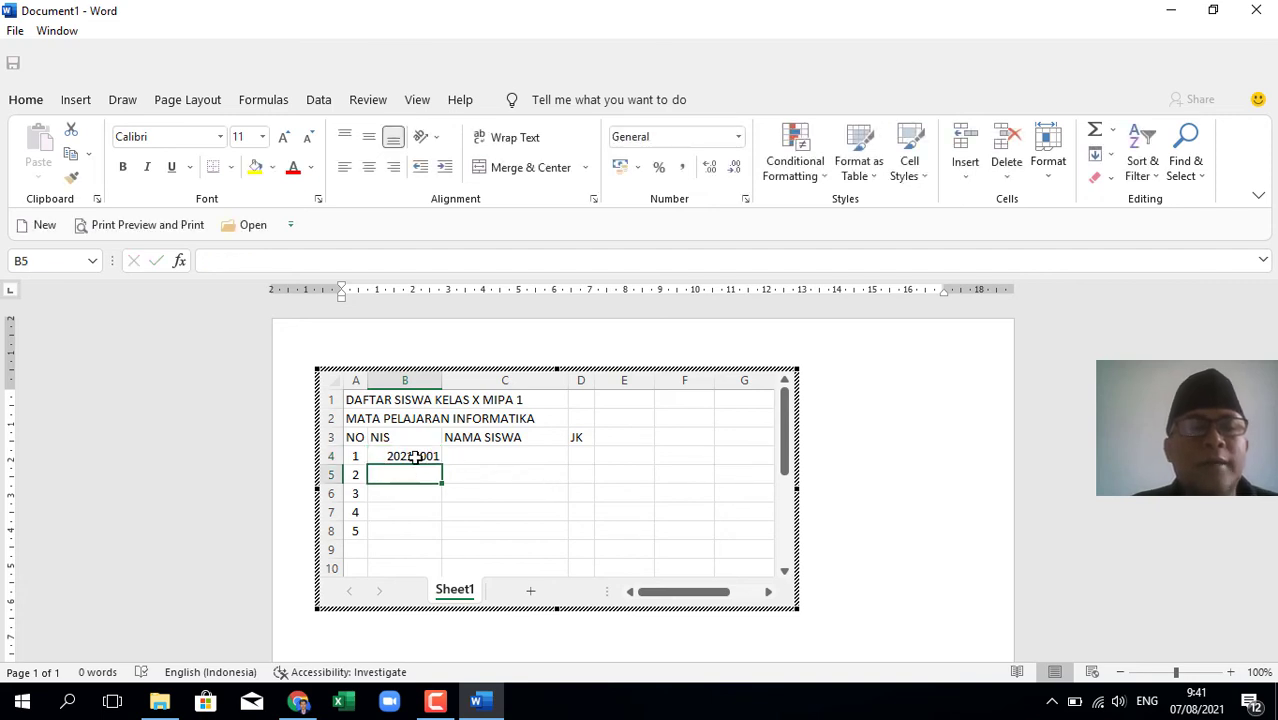
Fill the student ID number from B4 down to B8 as a series and centre the cells horizontally
{"action": "left_click", "coordinate": [414, 456]}
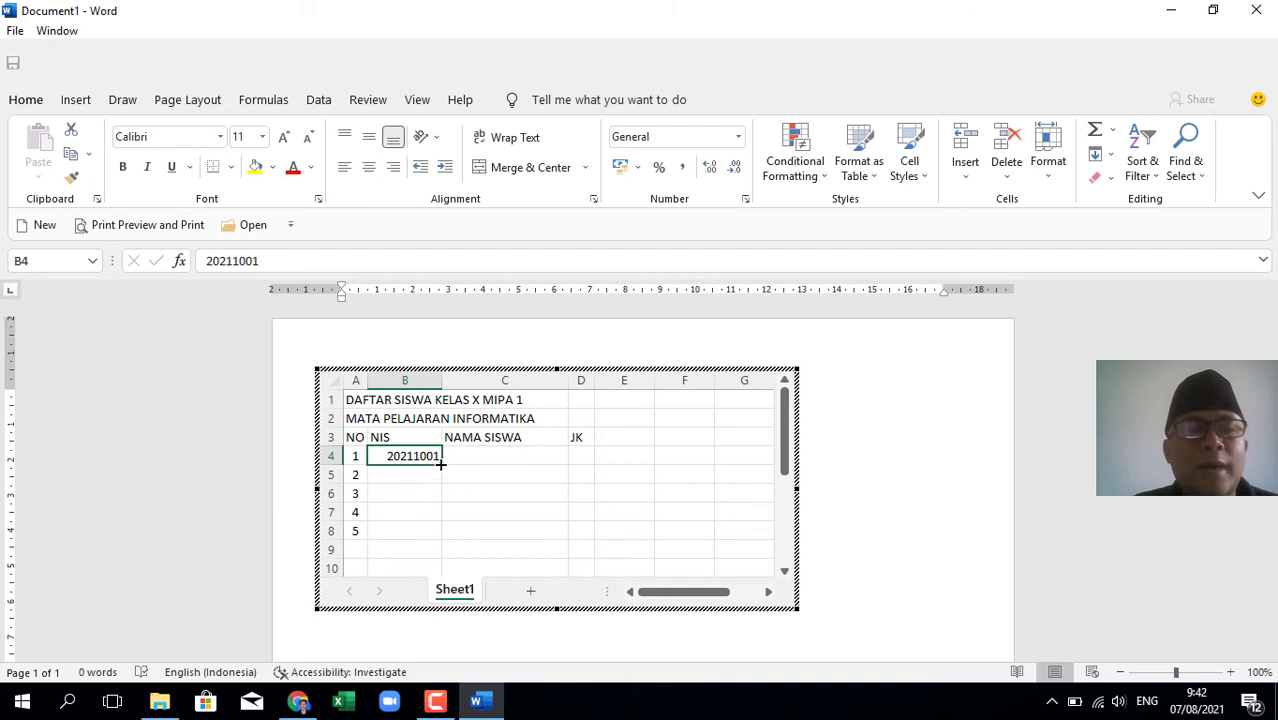
{"action": "left_click_drag", "start_coordinate": [440, 464], "coordinate": [441, 540]}
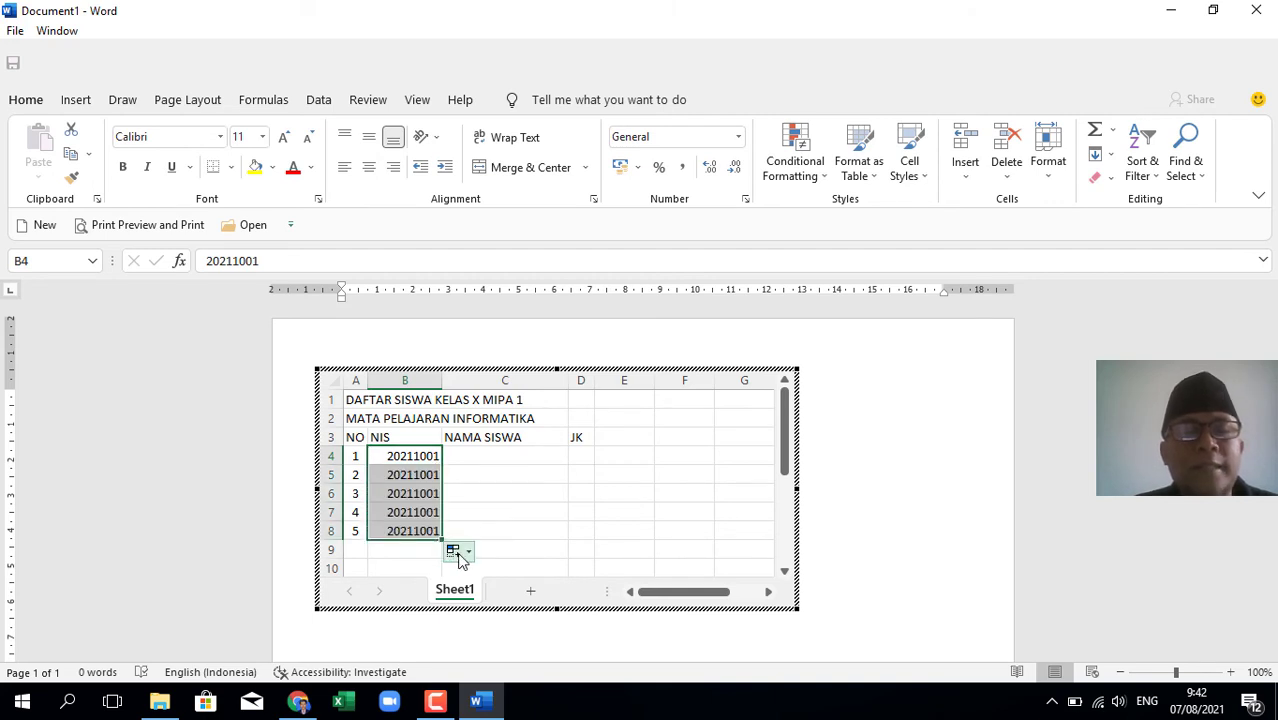
{"action": "left_click", "coordinate": [456, 553]}
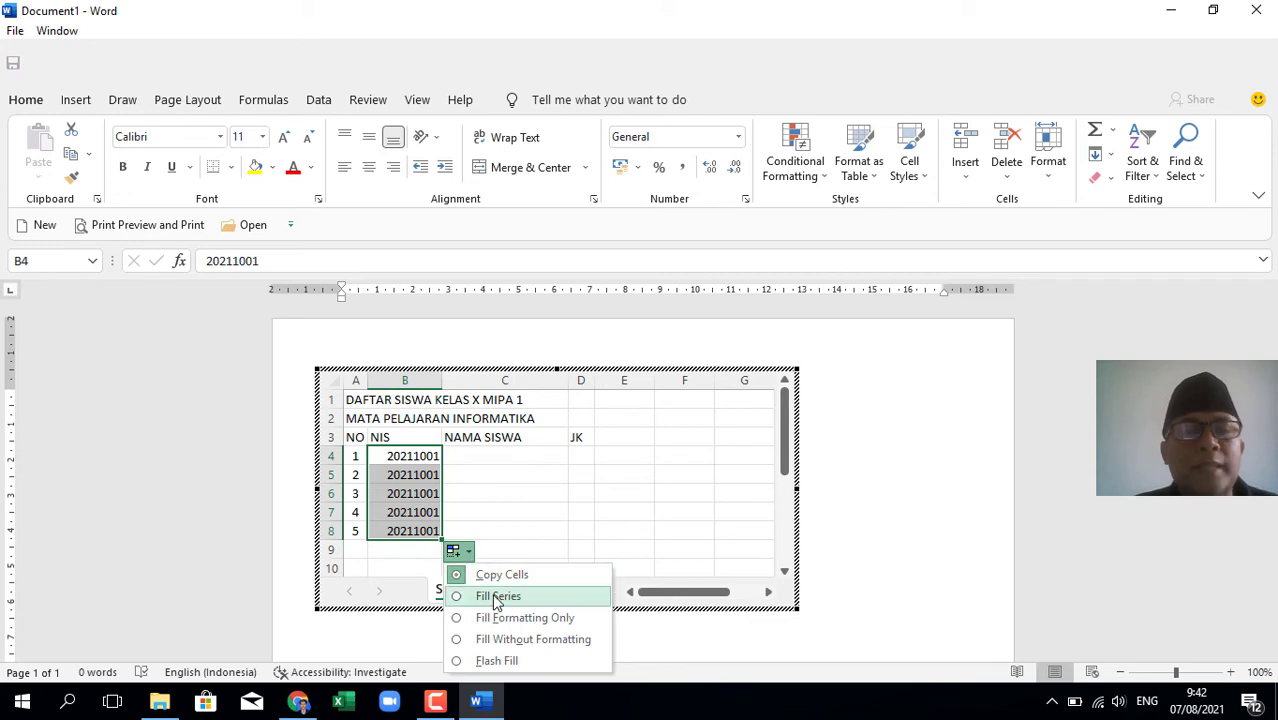
{"action": "left_click", "coordinate": [492, 596]}
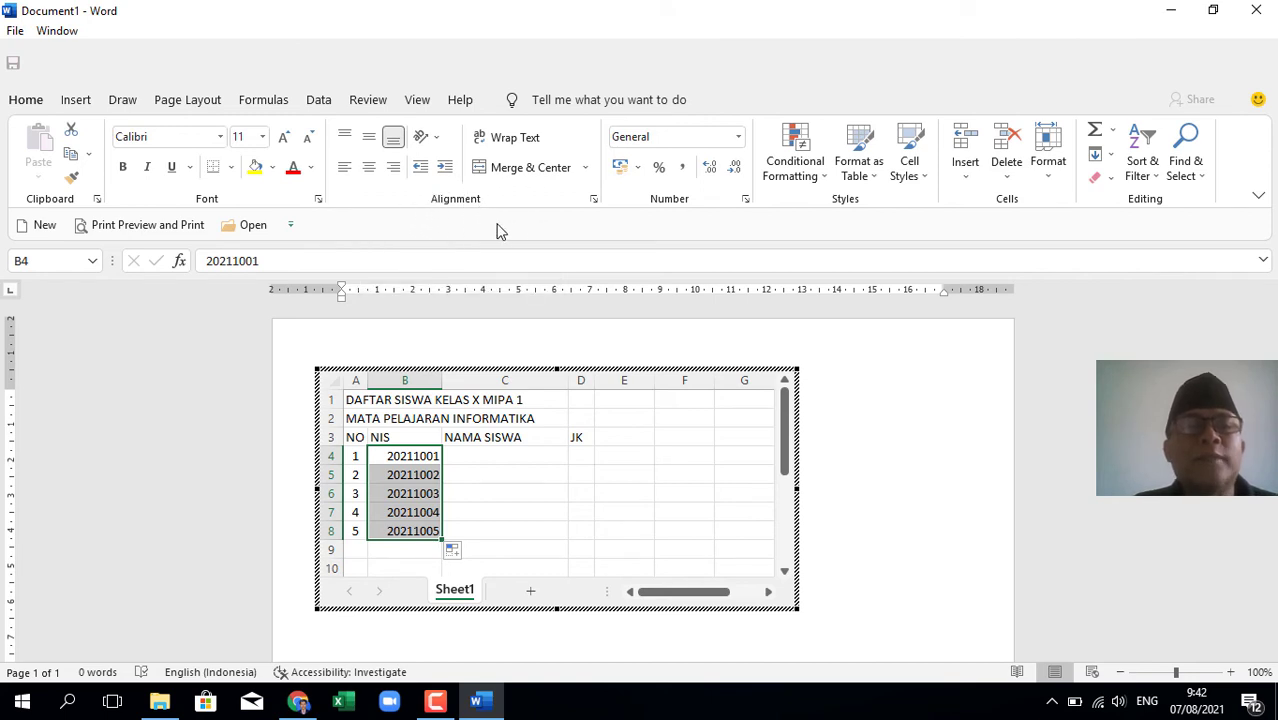
{"action": "left_click", "coordinate": [368, 168]}
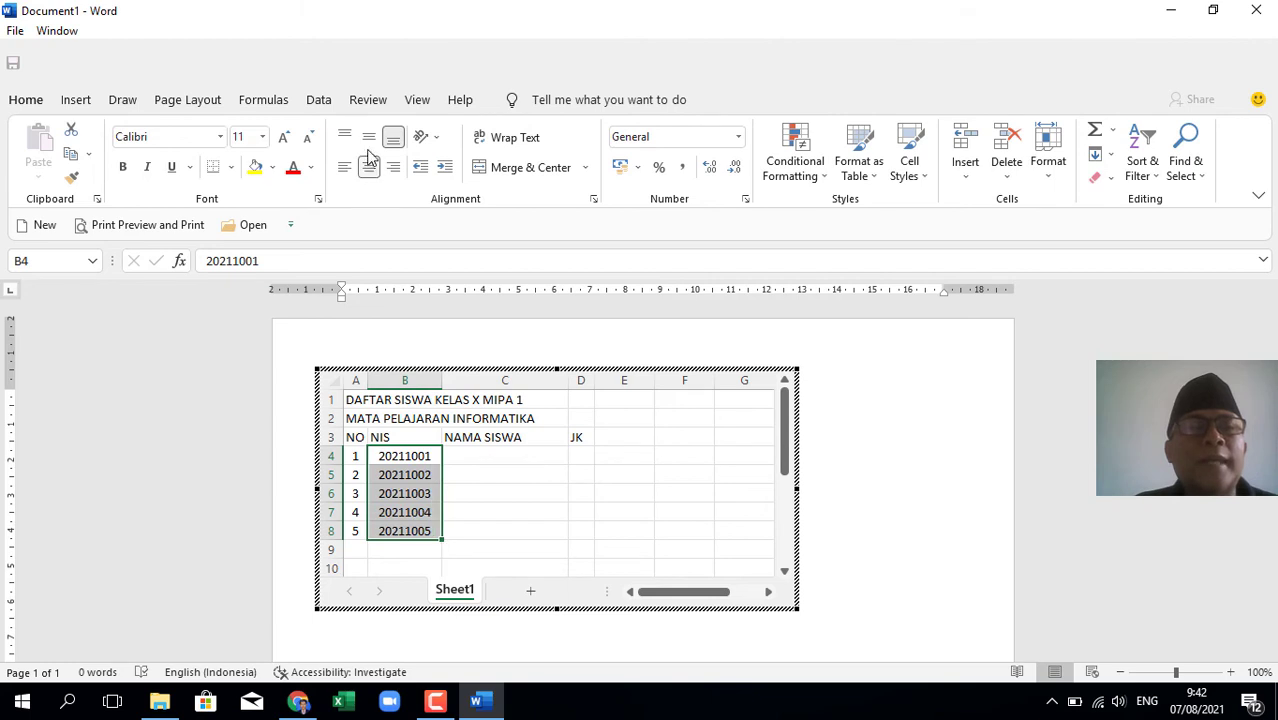
Enter the first student's full name in C4 under NAMA SISWA
{"action": "left_click", "coordinate": [486, 456]}
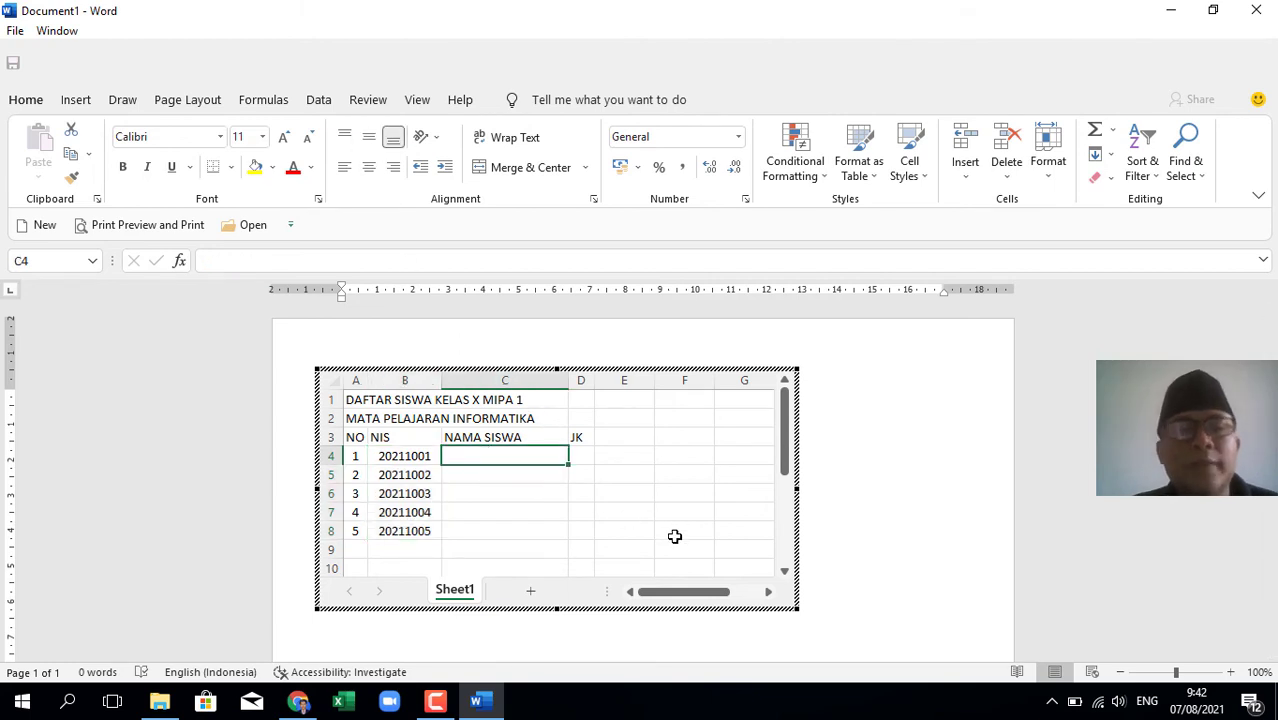
{"action": "type", "text": "aSE"}
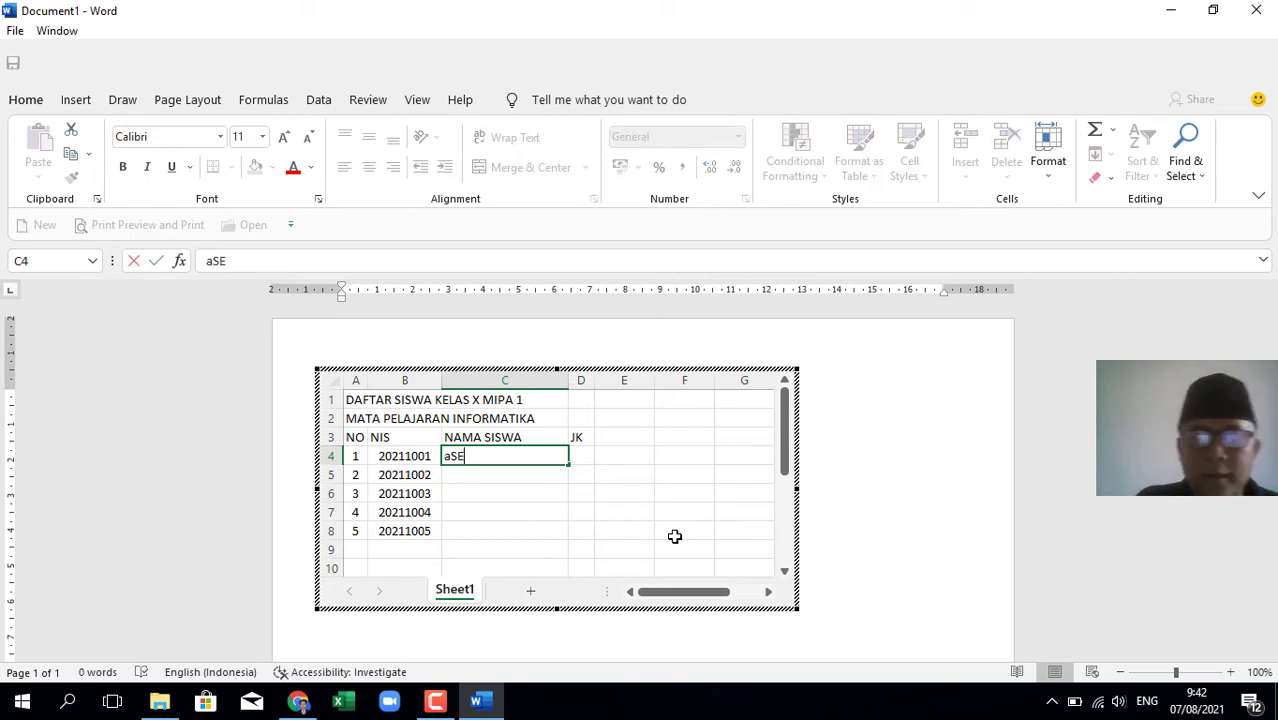
{"action": "type", "text": "P Saepudin"}
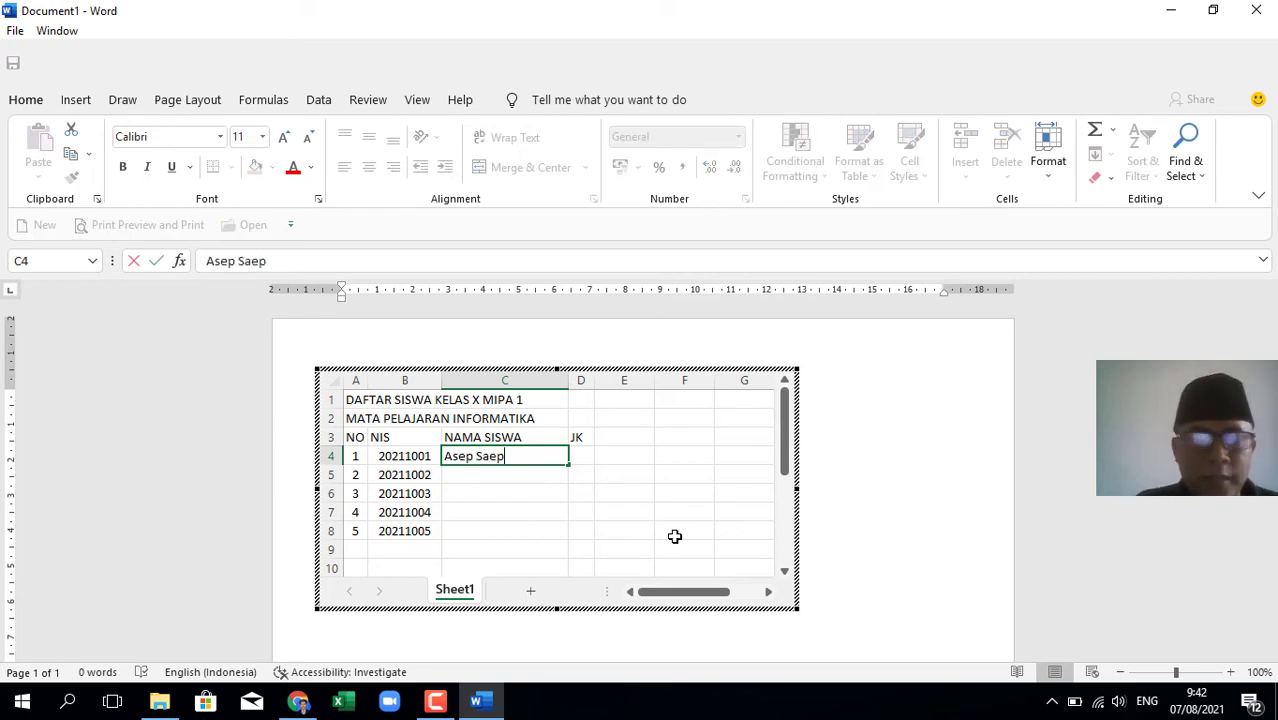
{"action": "key", "text": "Return"}
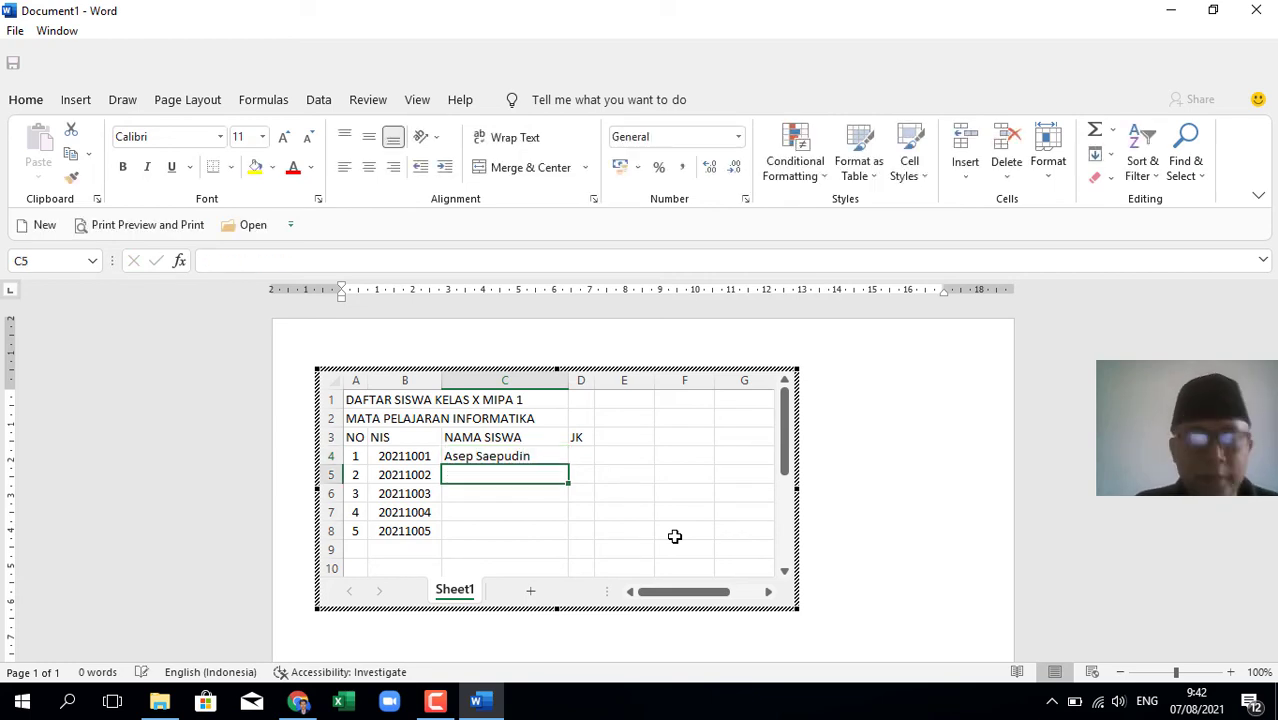
Enter the second student's full name in C5
{"action": "type", "text": "Bu"}
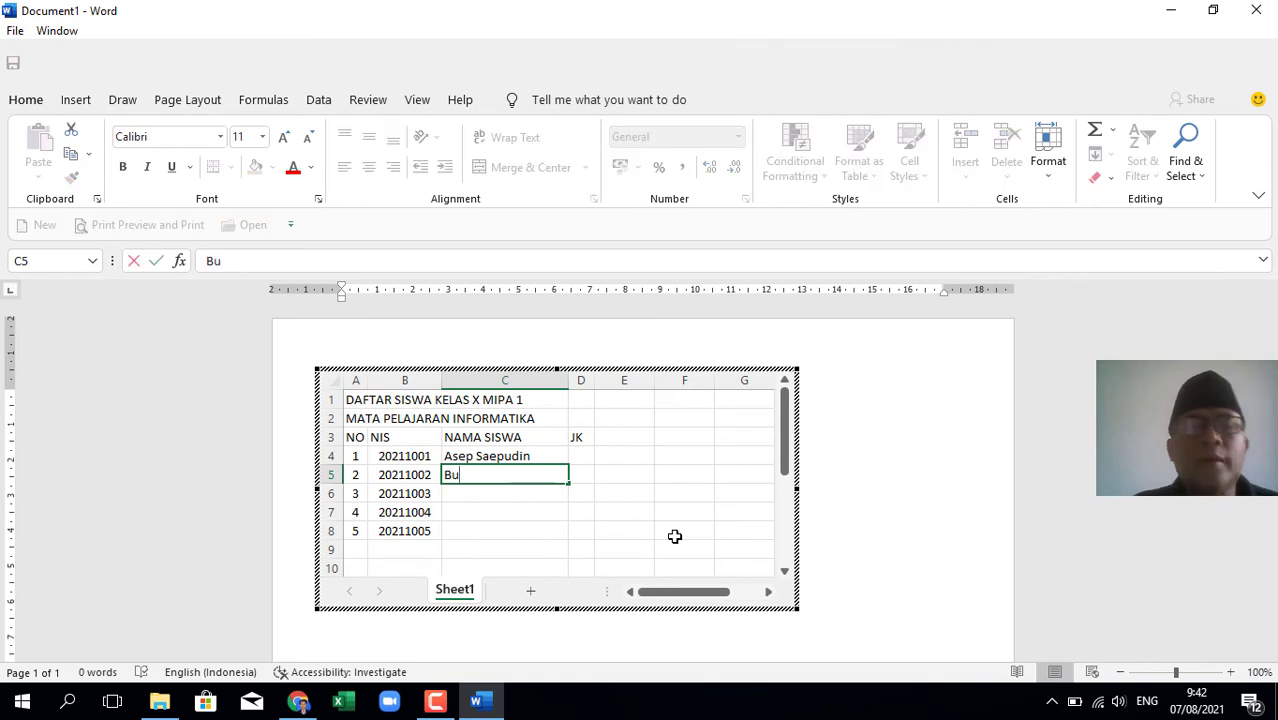
{"action": "type", "text": "ngan"}
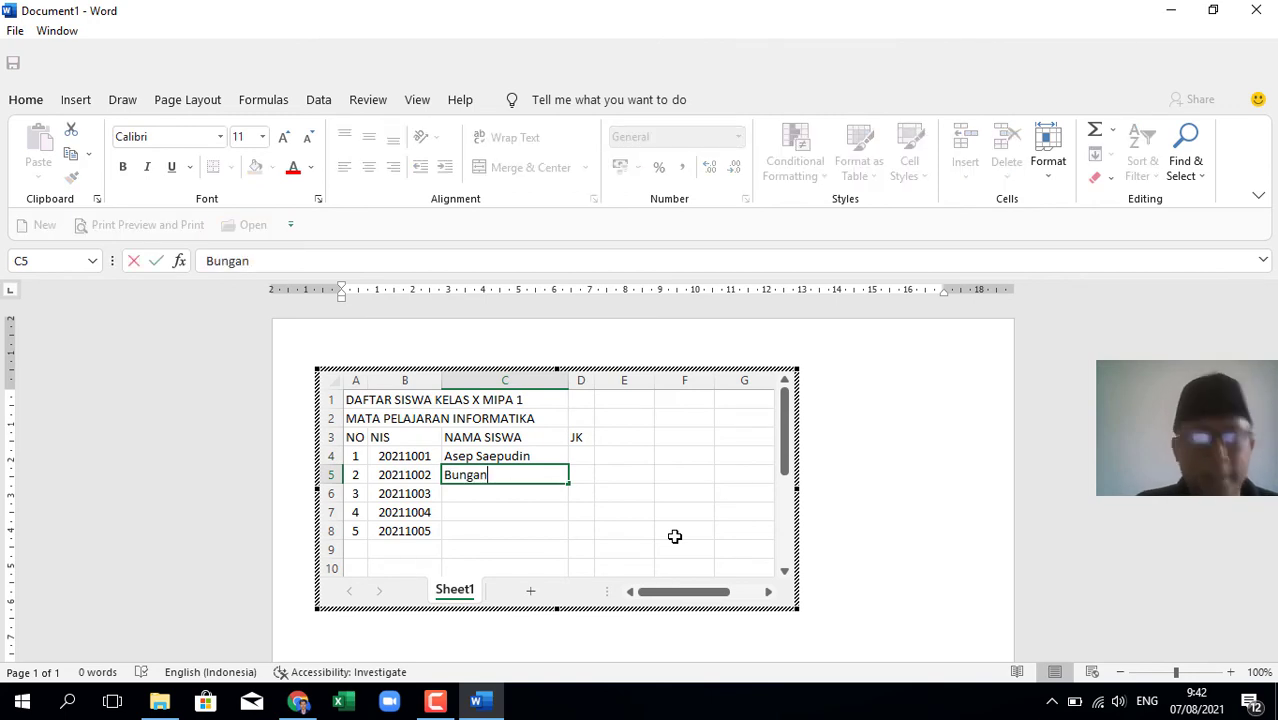
{"action": "key", "text": "BackSpace"}
{"action": "key", "text": "BackSpace"}
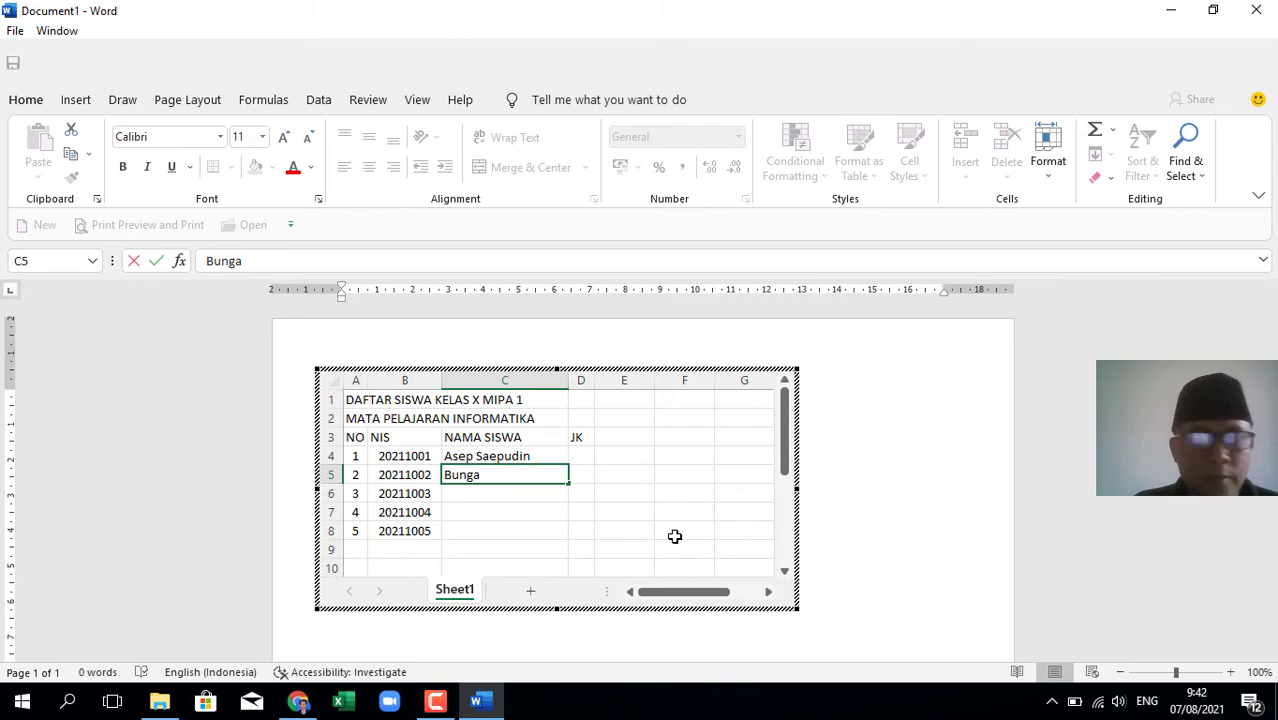
{"action": "type", "text": "Alinka"}
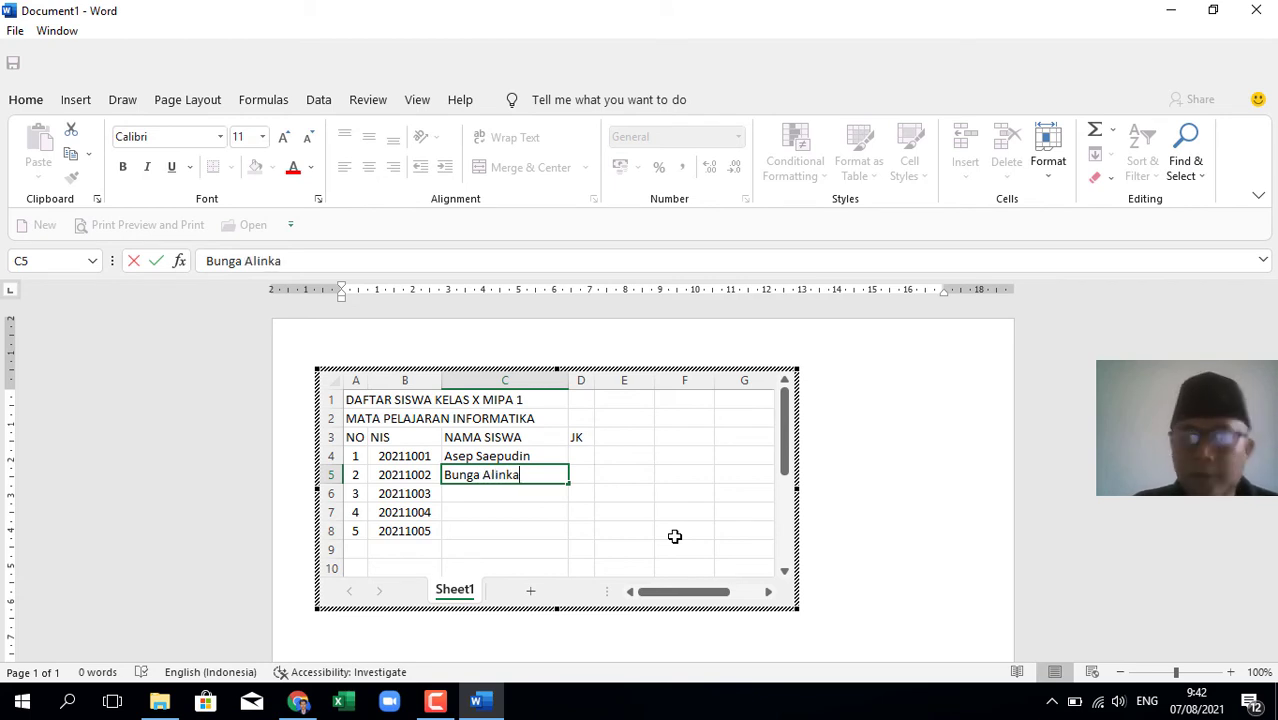
{"action": "key", "text": "Return"}
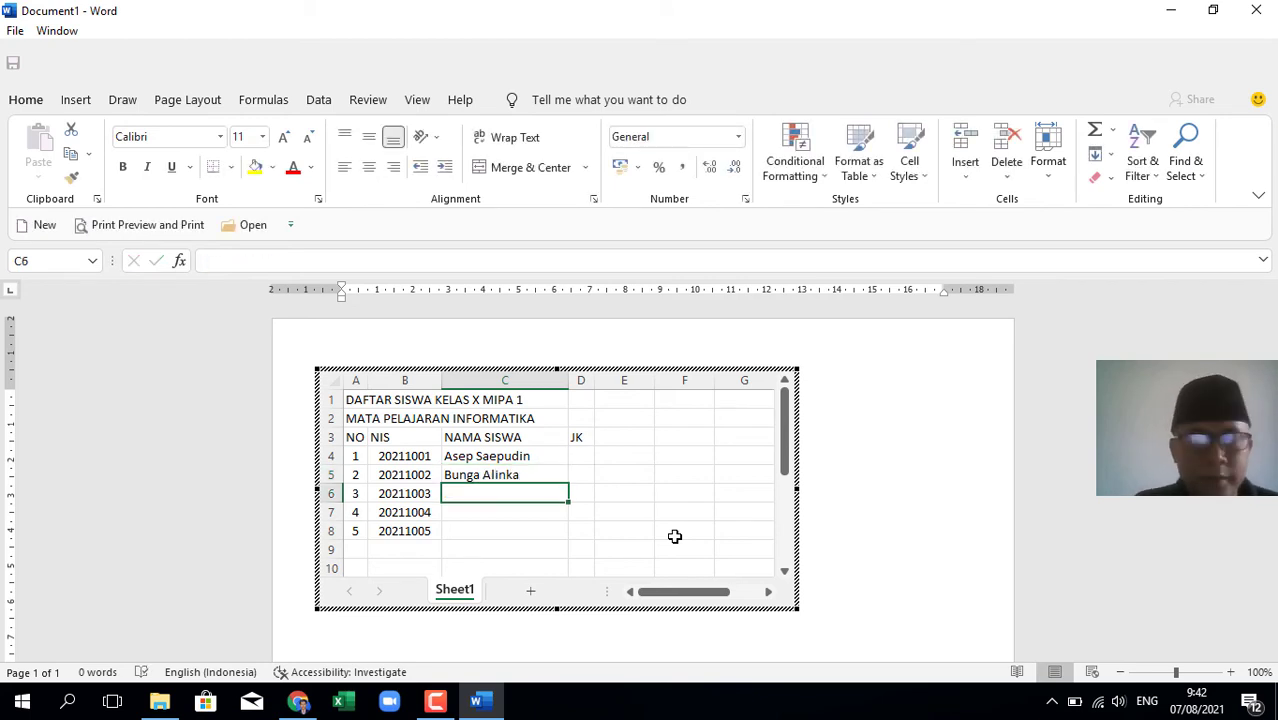
Enter the third student's full name in C6
{"action": "type", "text": "Cyndi"}
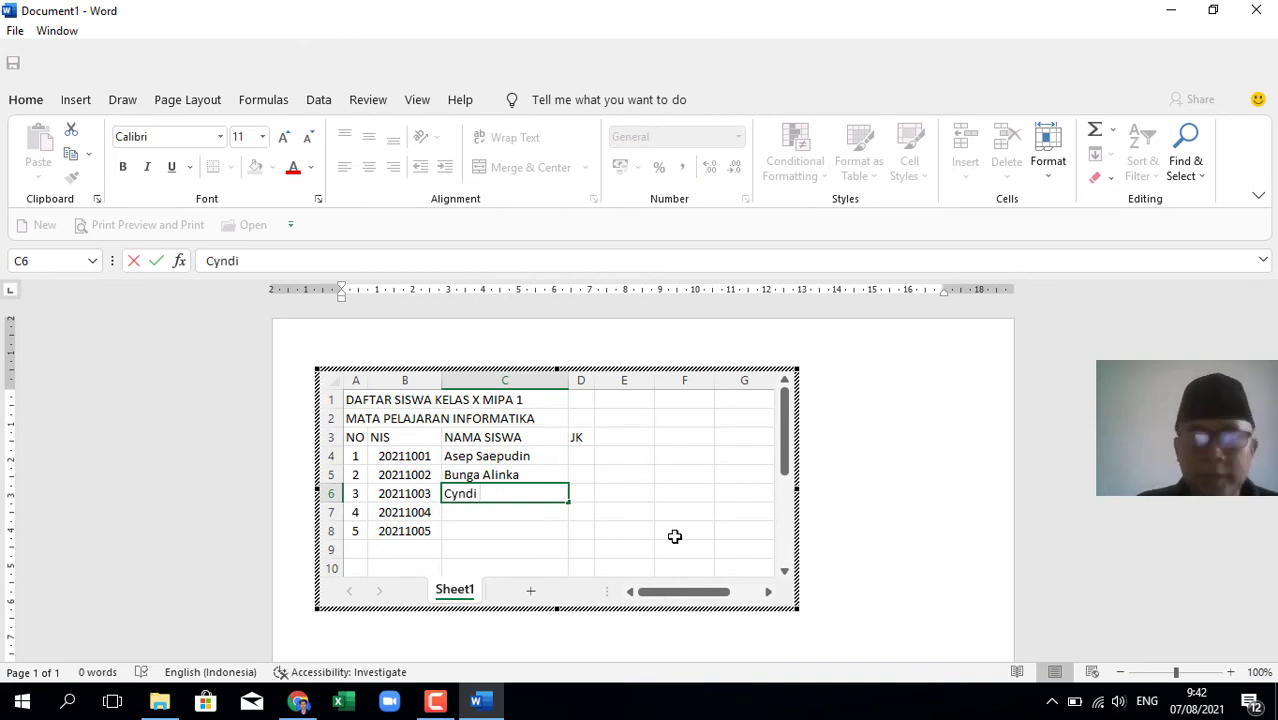
{"action": "type", "text": " Oli"}
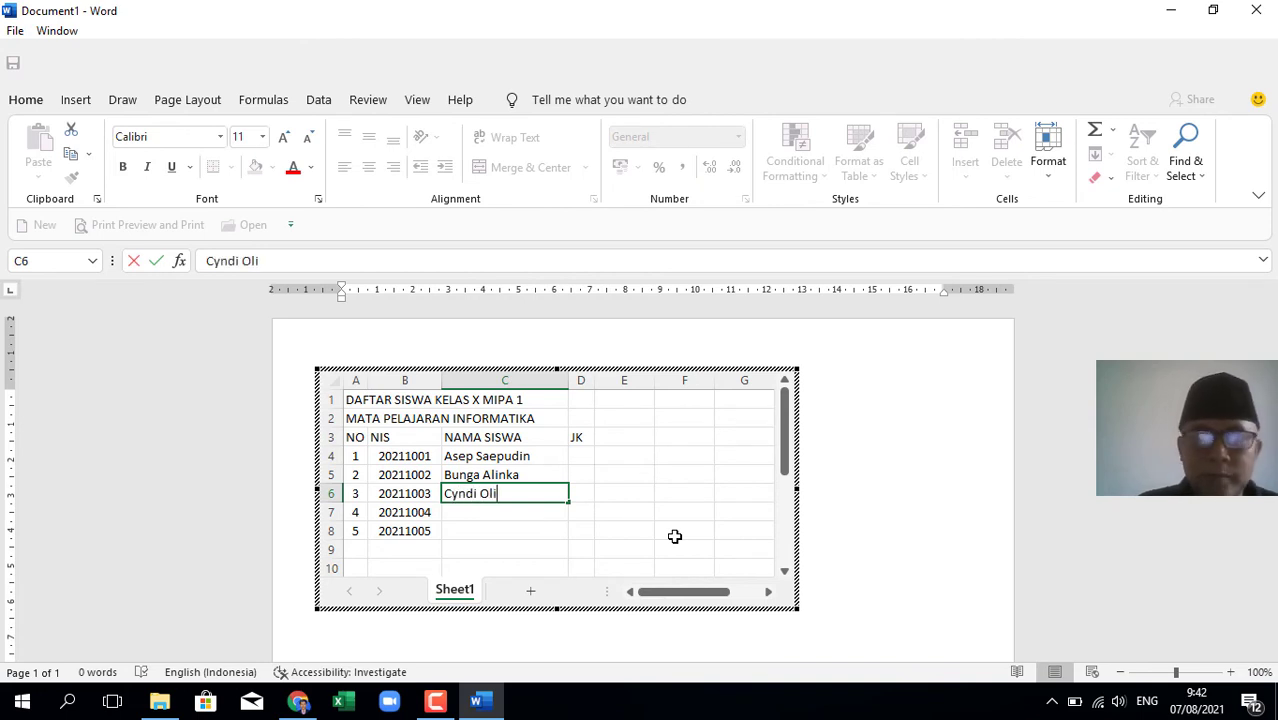
{"action": "type", "text": "via"}
{"action": "key", "text": "Return"}
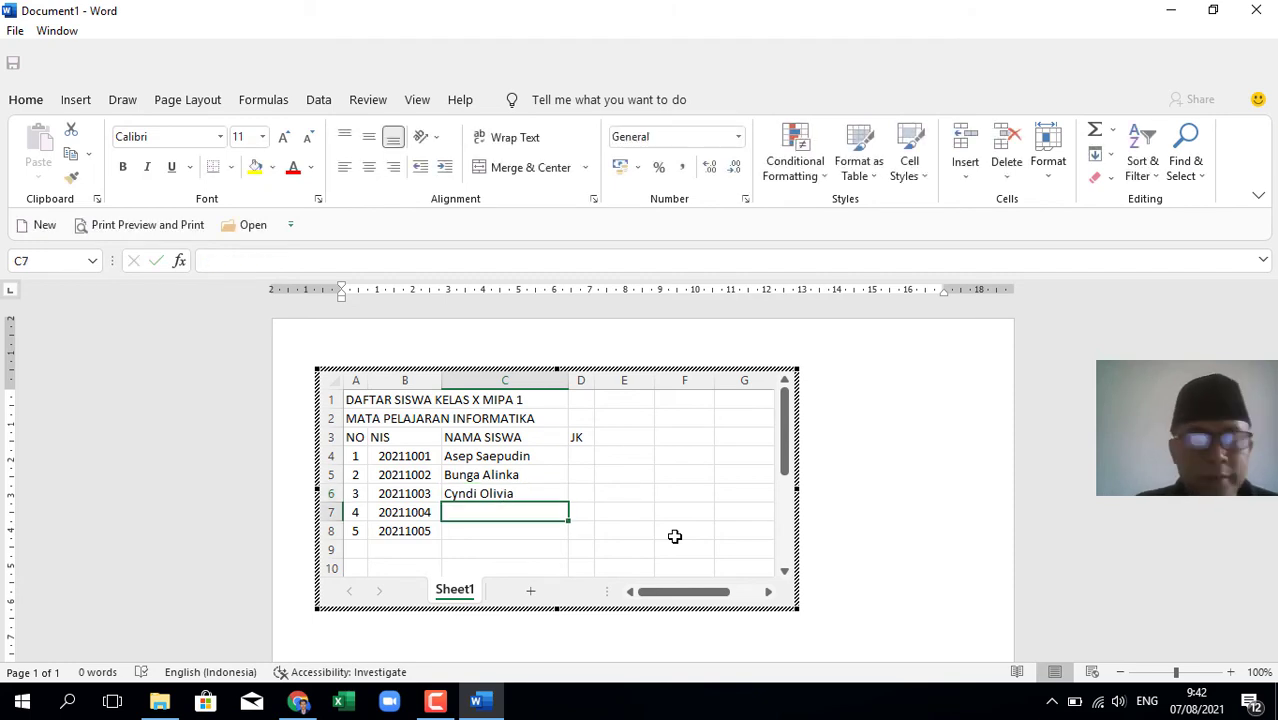
Enter the fourth student's full name in C7, with the first letter capitalised
{"action": "type", "text": "dede "}
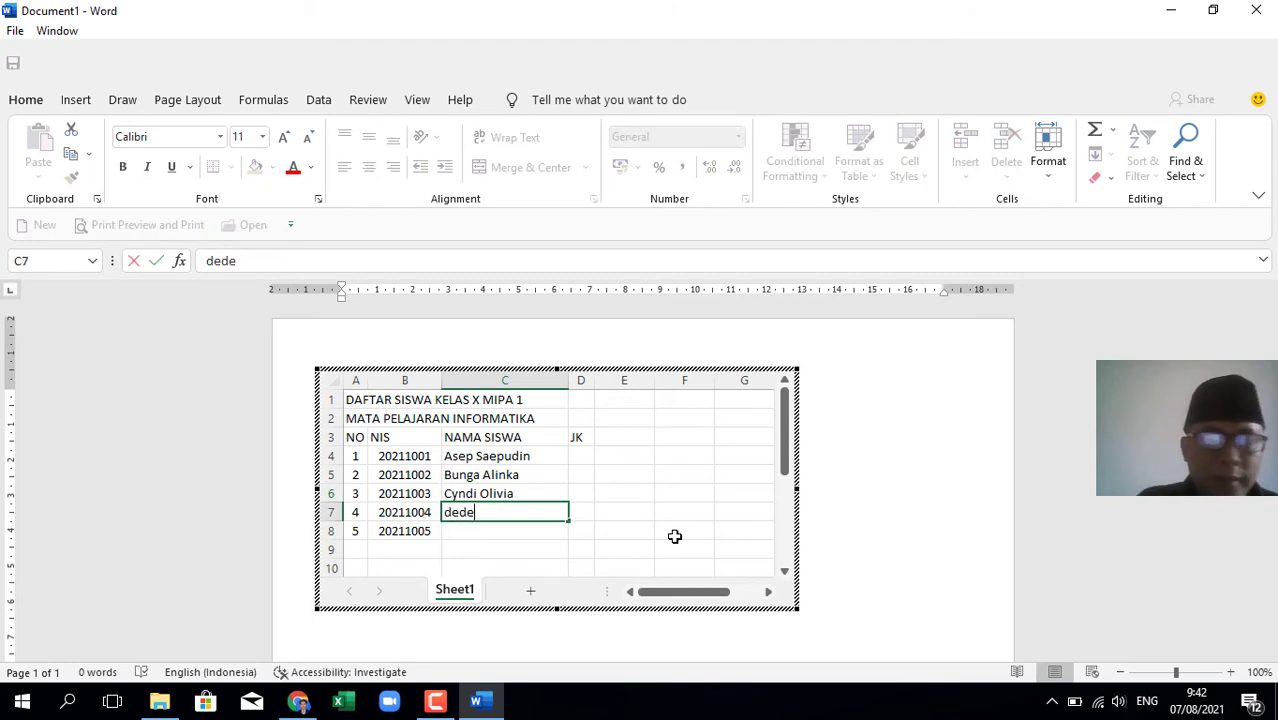
{"action": "type", "text": "Jul"}
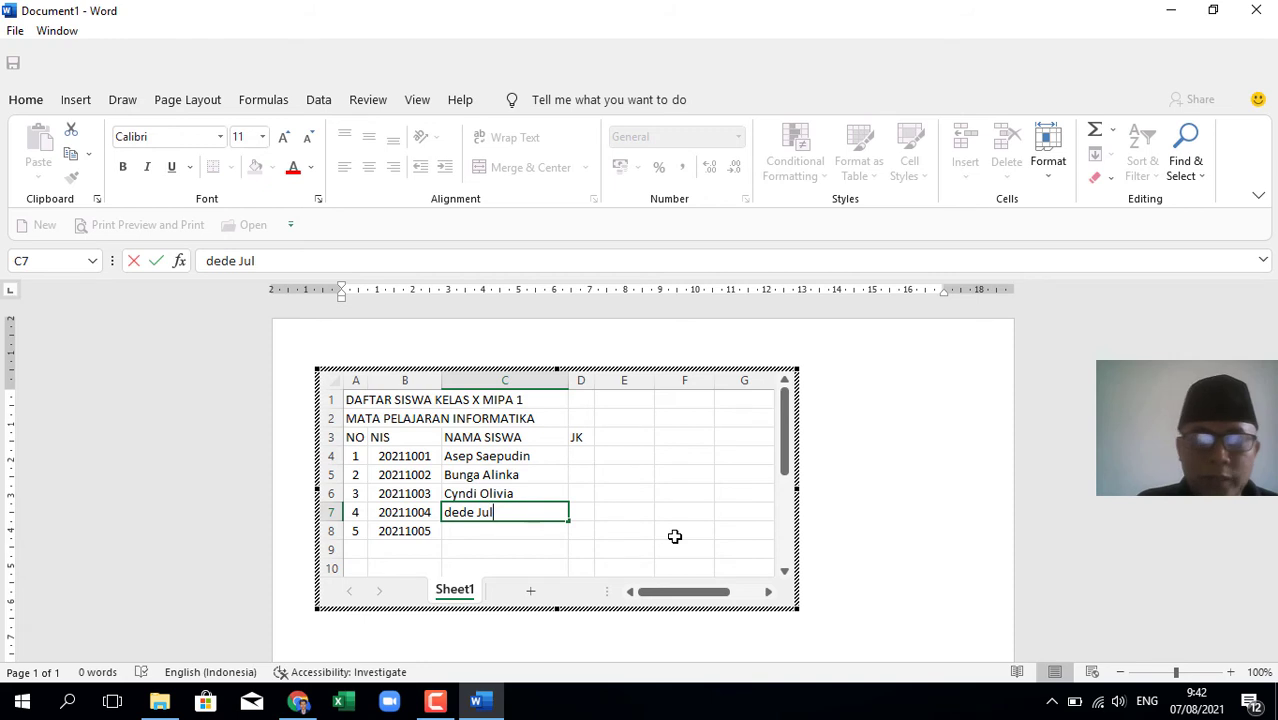
{"action": "type", "text": "vikar"}
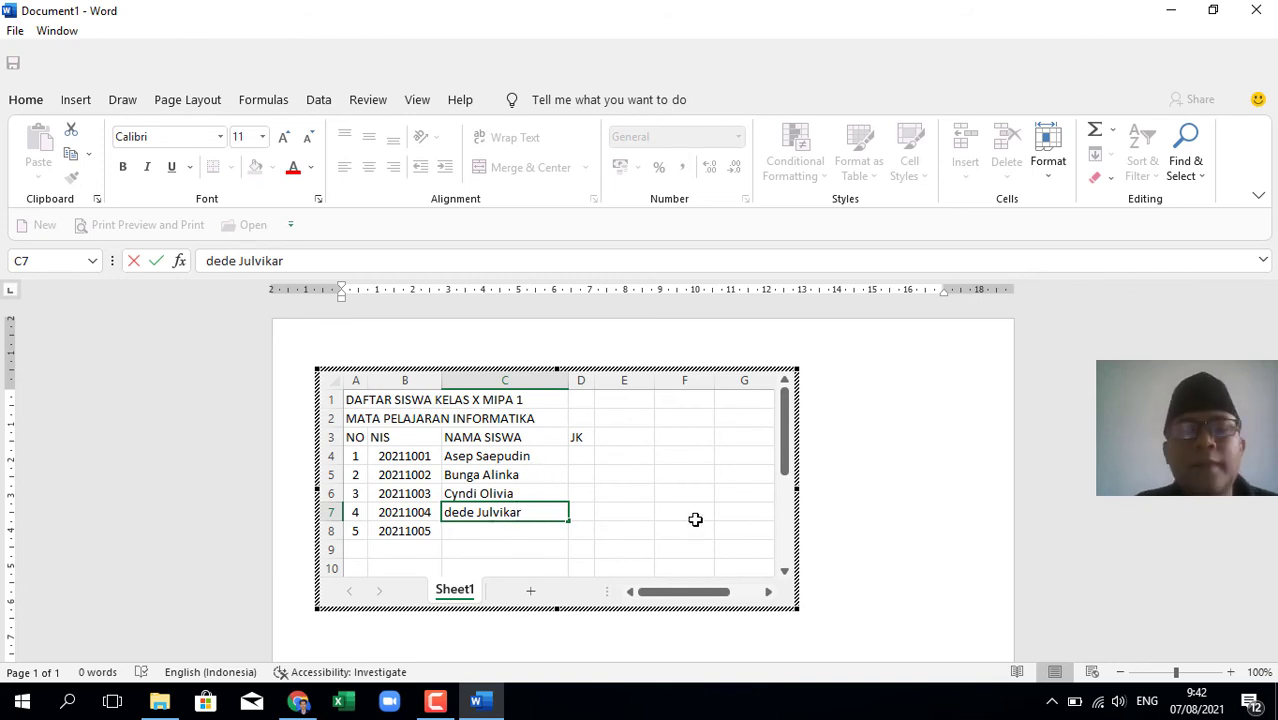
{"action": "key", "text": "Left"}
{"action": "key", "text": "Left"}
{"action": "key", "text": "Left"}
{"action": "key", "text": "Left"}
{"action": "key", "text": "Left"}
{"action": "key", "text": "Left"}
{"action": "key", "text": "Left"}
{"action": "key", "text": "Left"}
{"action": "key", "text": "Left"}
{"action": "key", "text": "Left"}
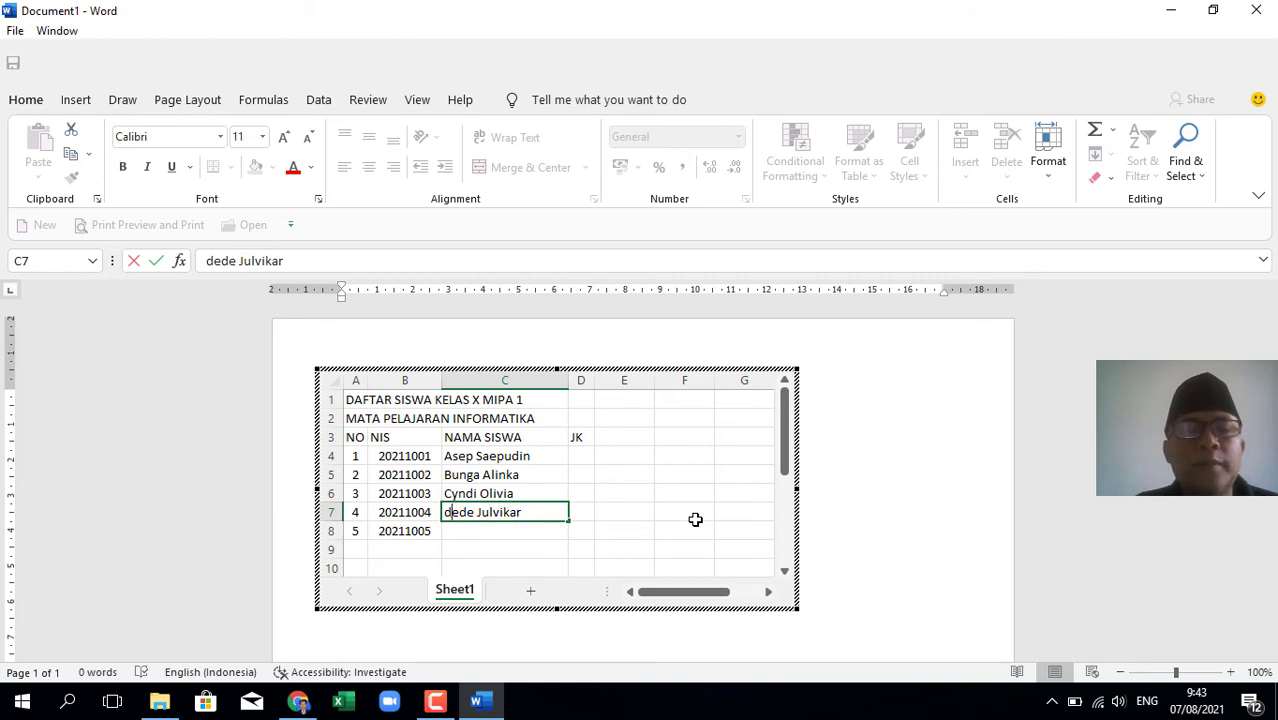
{"action": "key", "text": "Left"}
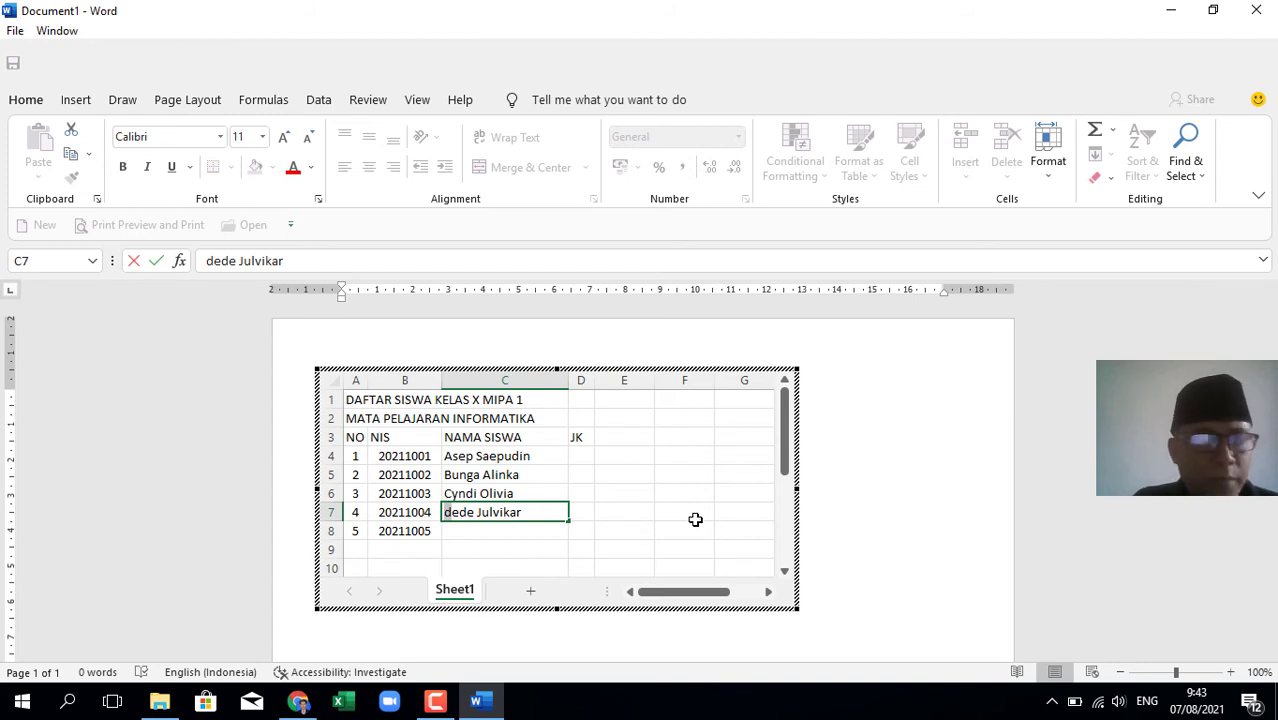
{"action": "key", "text": "Delete"}
{"action": "type", "text": "D"}
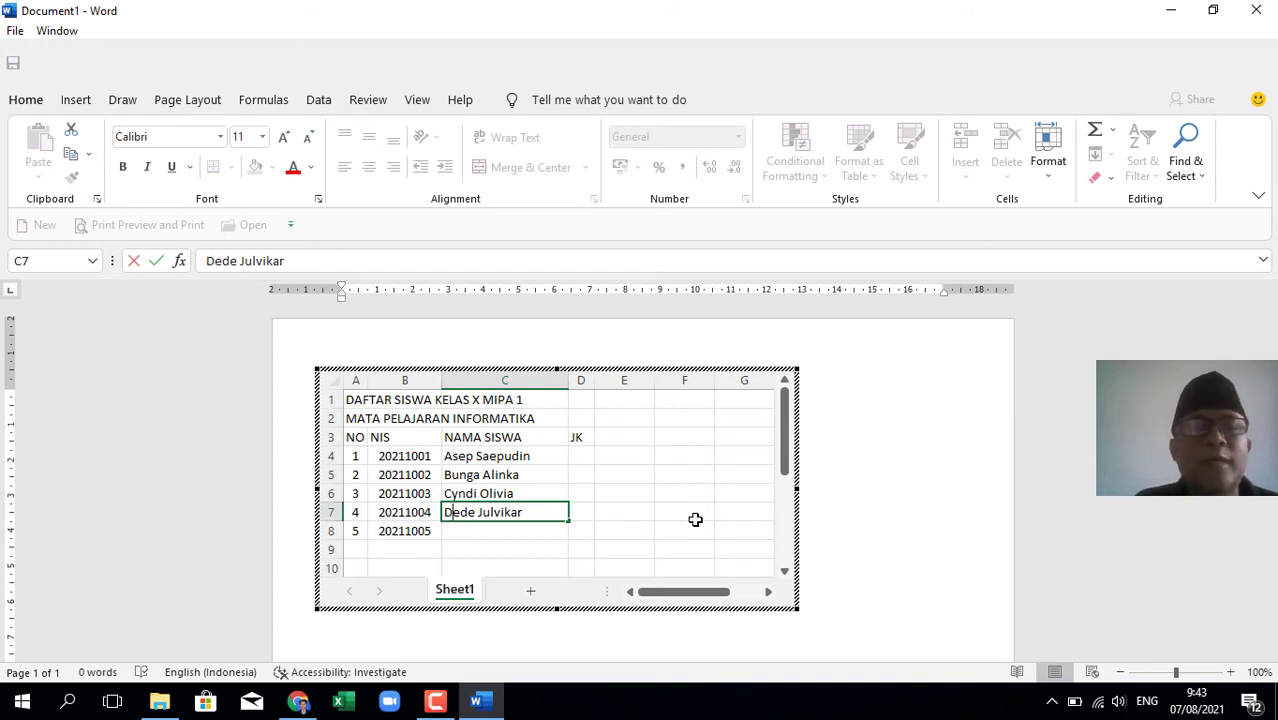
Enter the fifth student's full name in C8 and autofit column C to its contents
{"action": "left_click", "coordinate": [499, 530]}
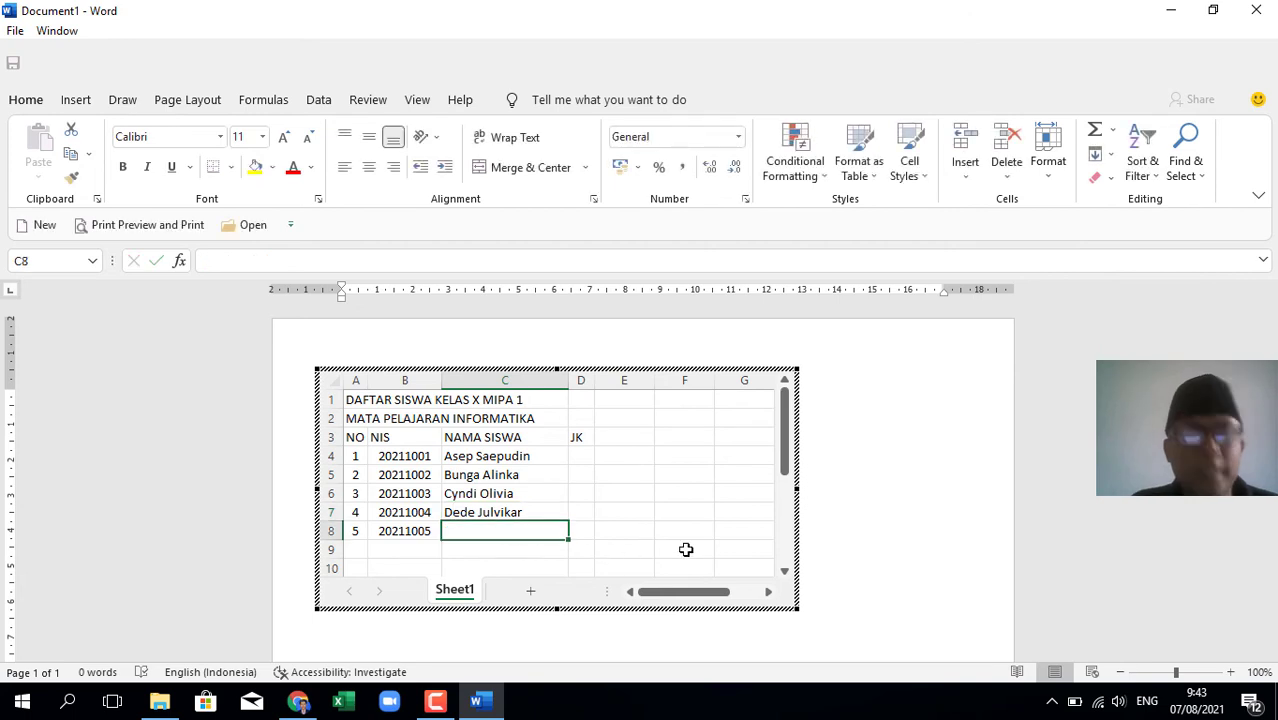
{"action": "type", "text": "E"}
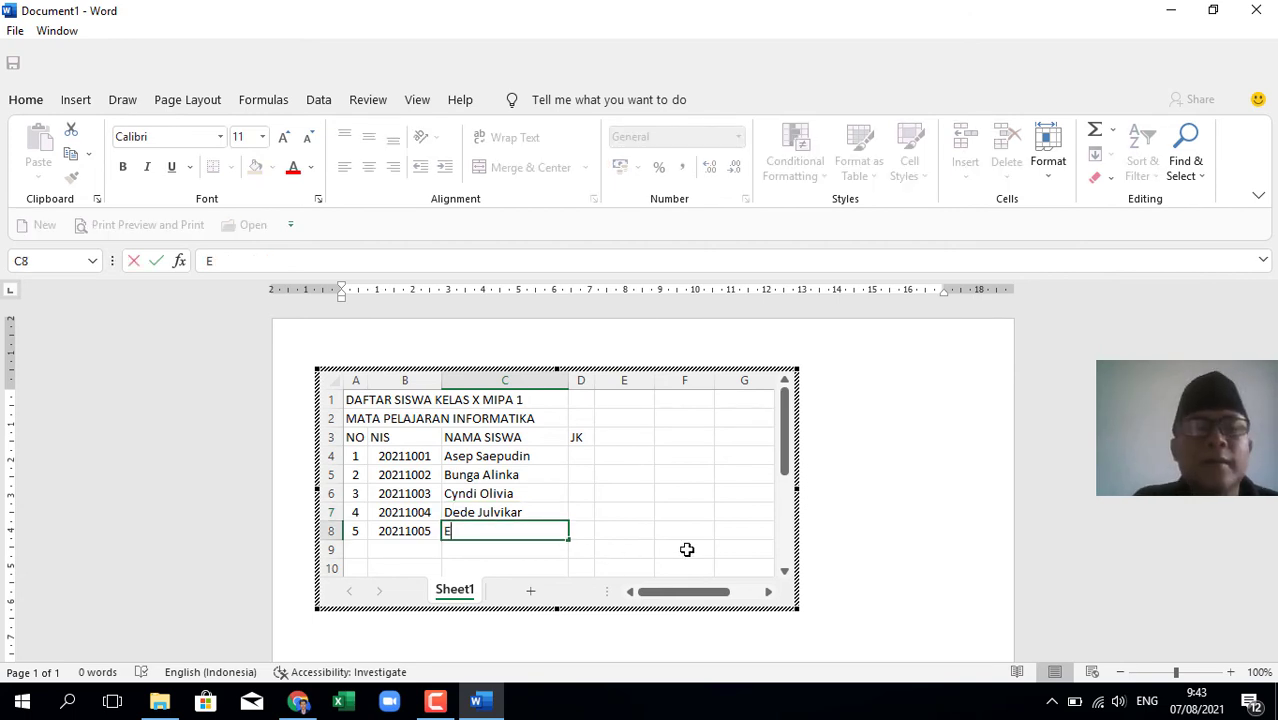
{"action": "type", "text": "v"}
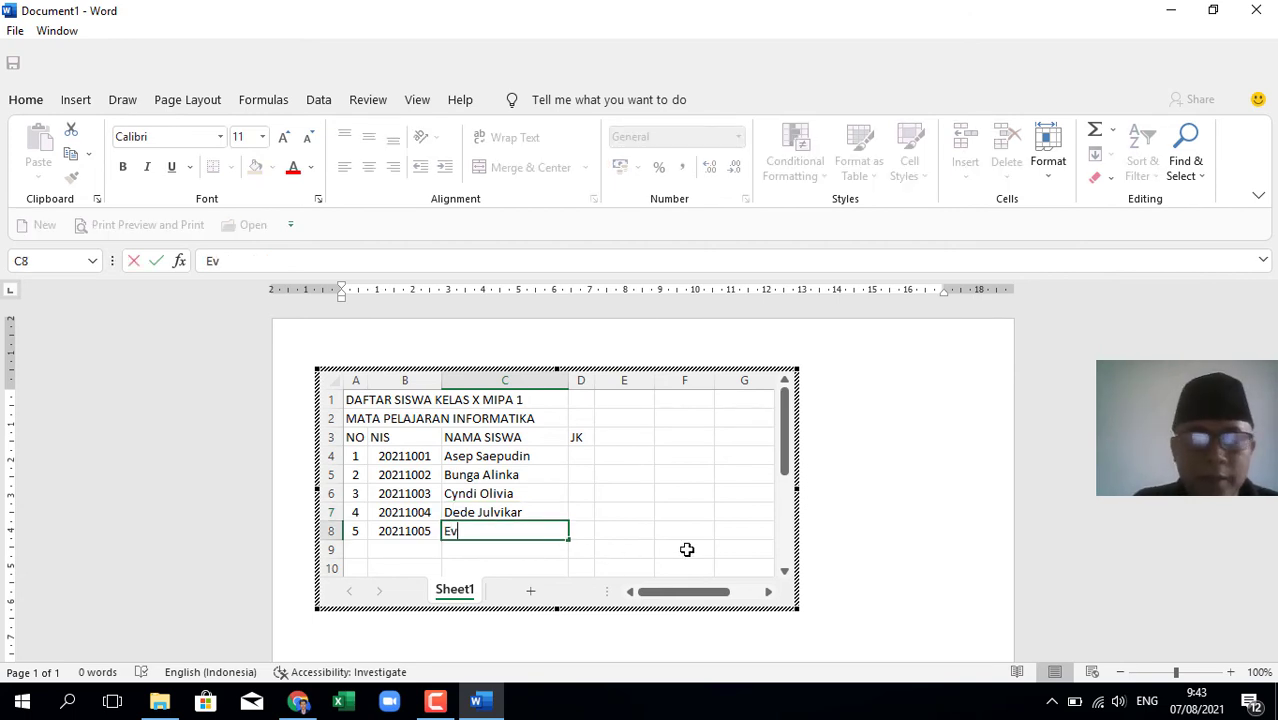
{"action": "type", "text": "i Sukaesih"}
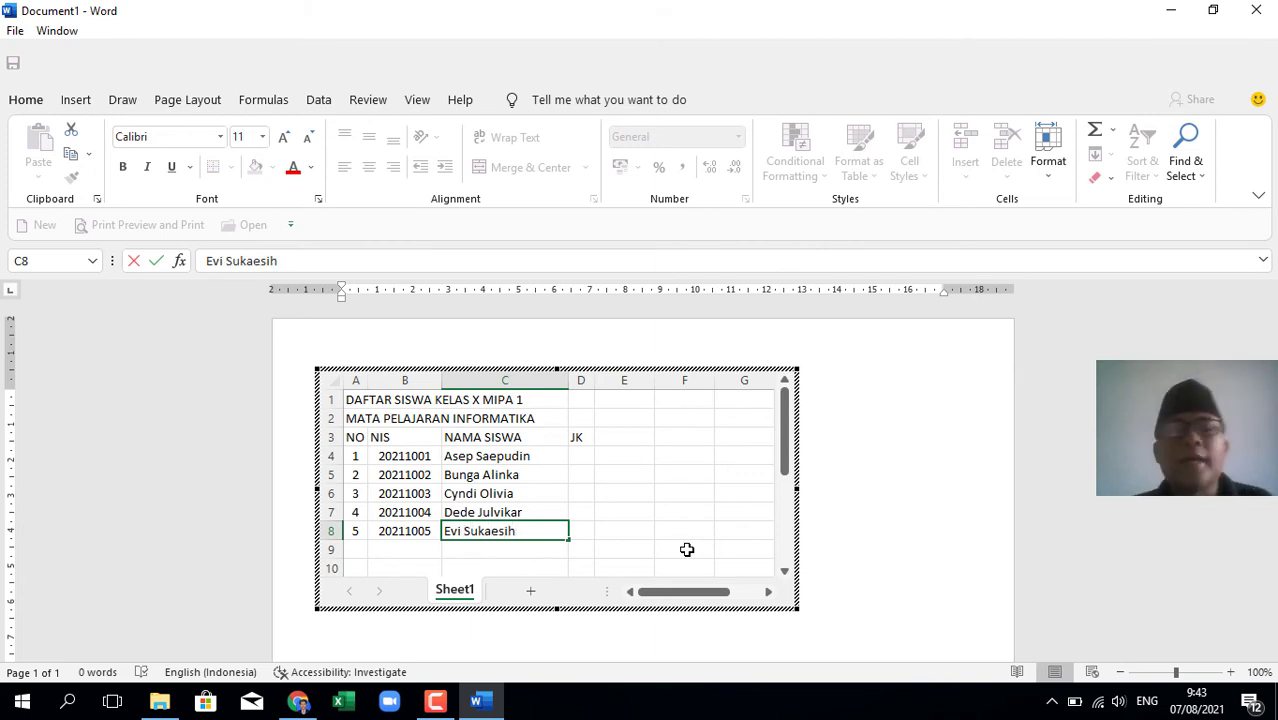
{"action": "key", "text": "Tab"}
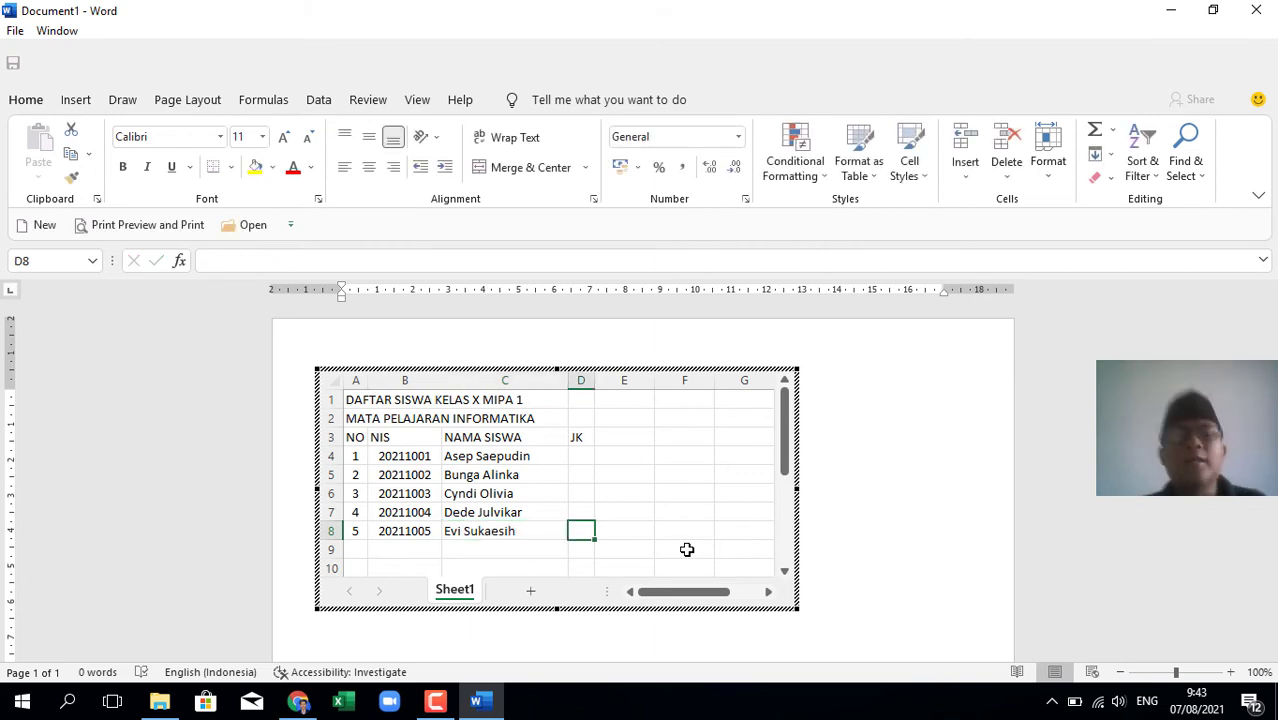
{"action": "left_click", "coordinate": [528, 457]}
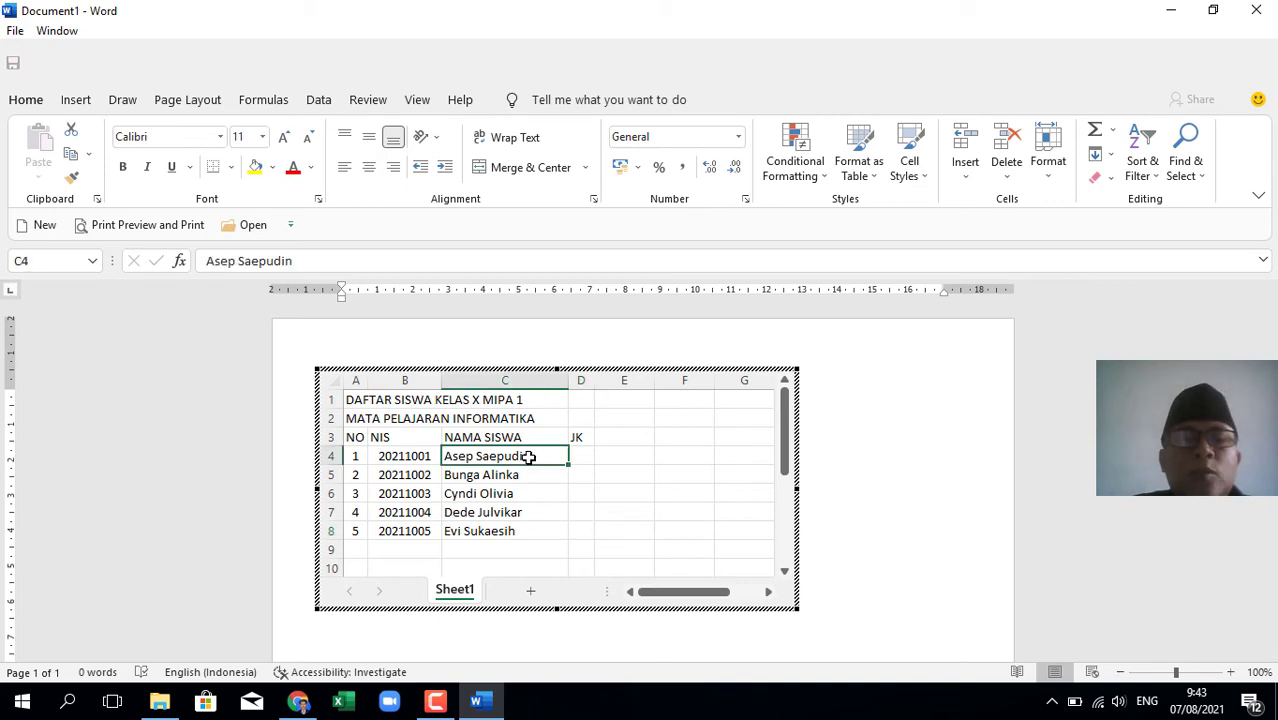
{"action": "double_click", "coordinate": [567, 380]}
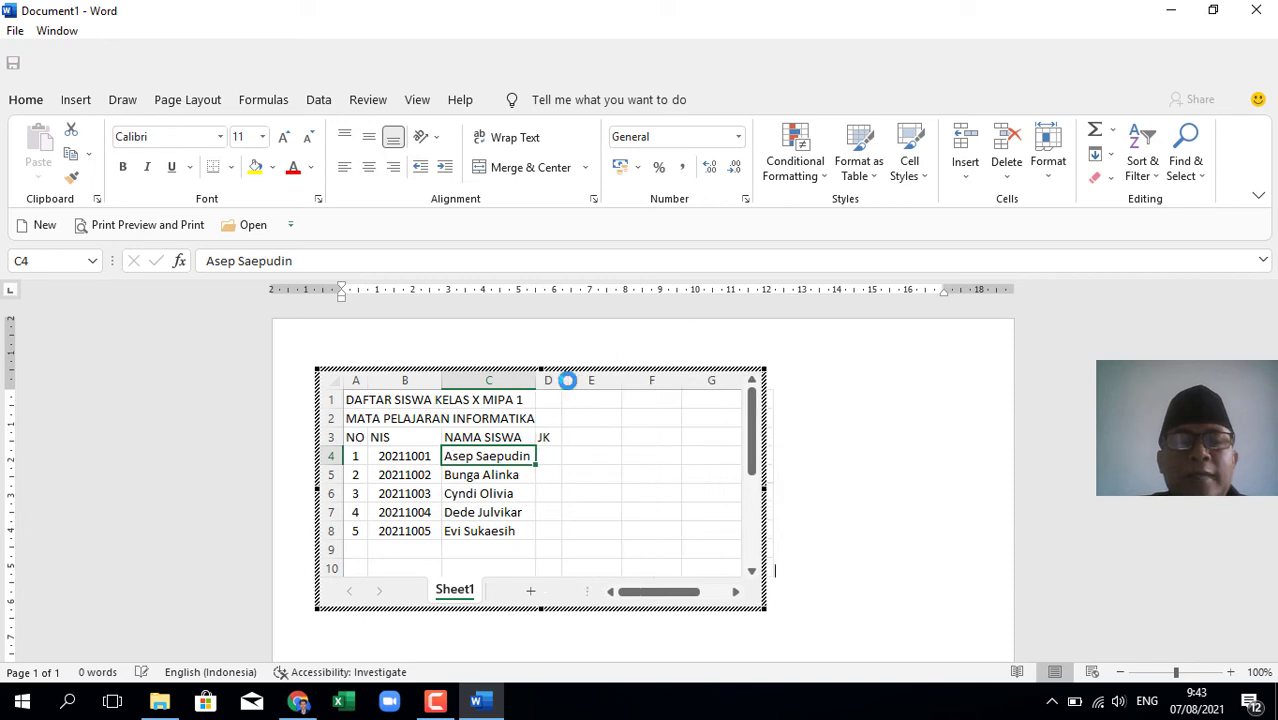
Enter L in D4 under JK for the first student
{"action": "left_click", "coordinate": [545, 455]}
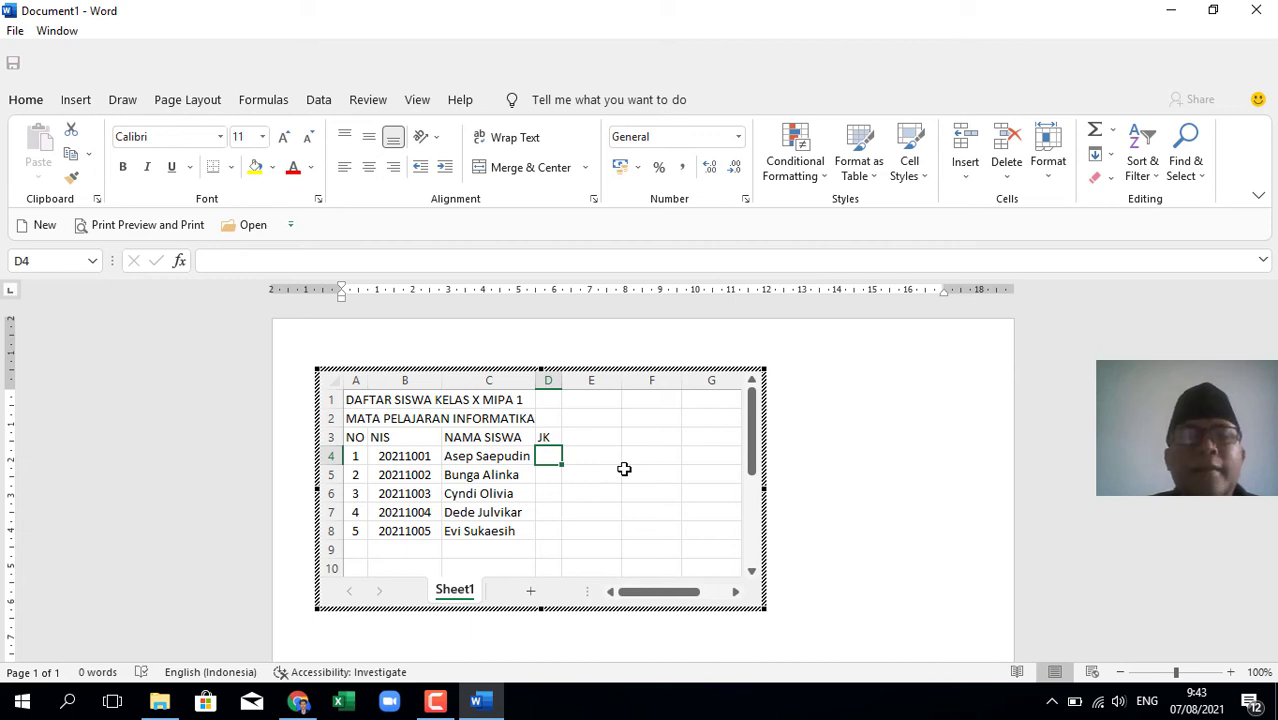
{"action": "type", "text": "L"}
{"action": "left_click", "coordinate": [624, 469]}
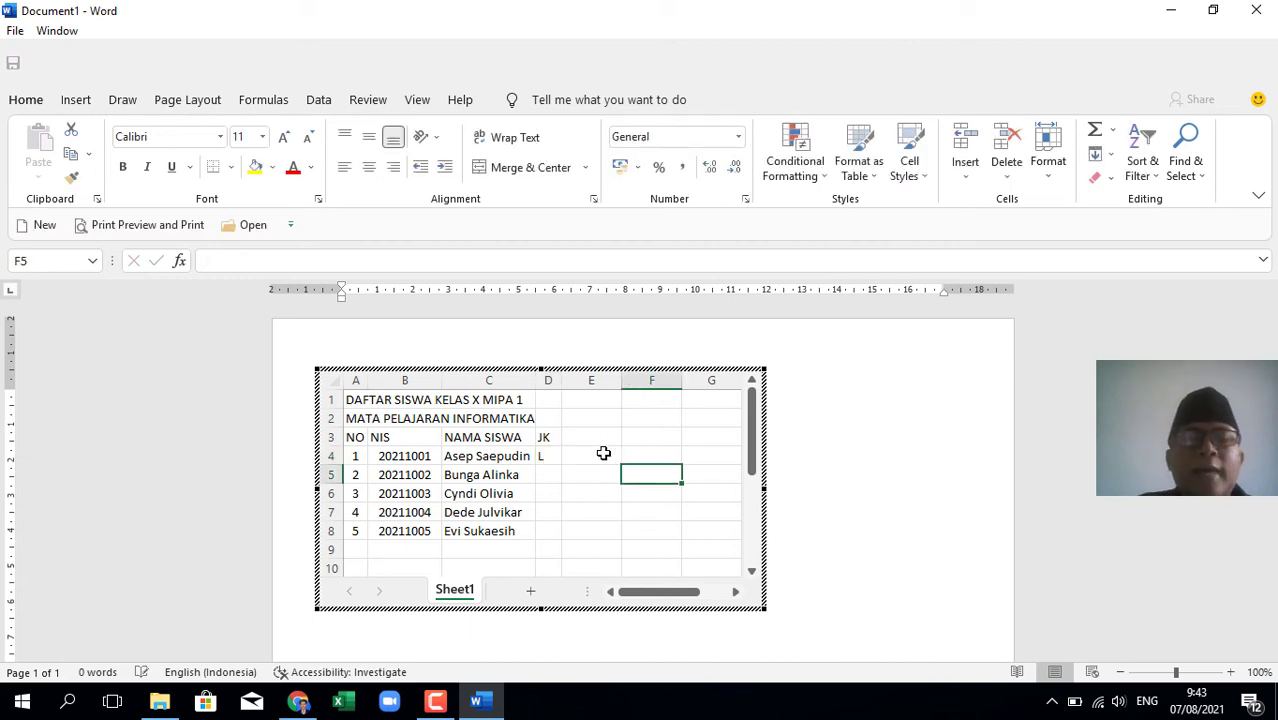
Copy the L from D4 into D7 for the fourth student
{"action": "left_click", "coordinate": [547, 456]}
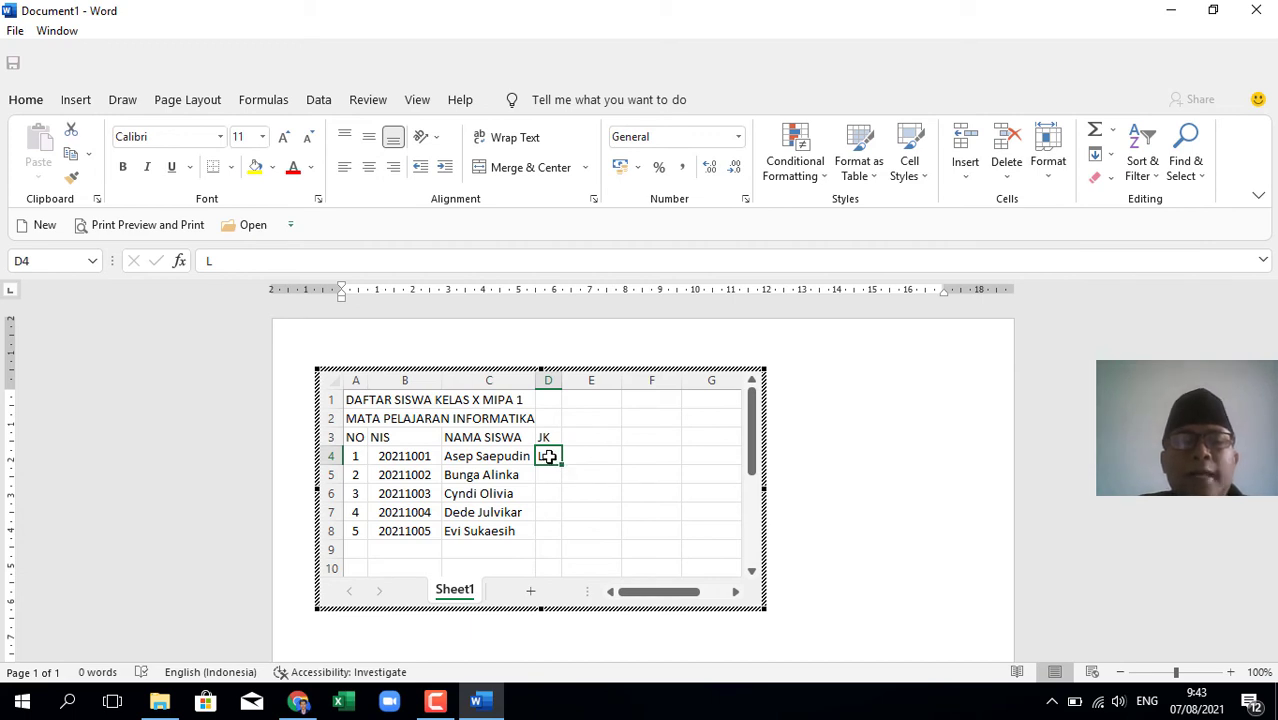
{"action": "right_click", "coordinate": [548, 456]}
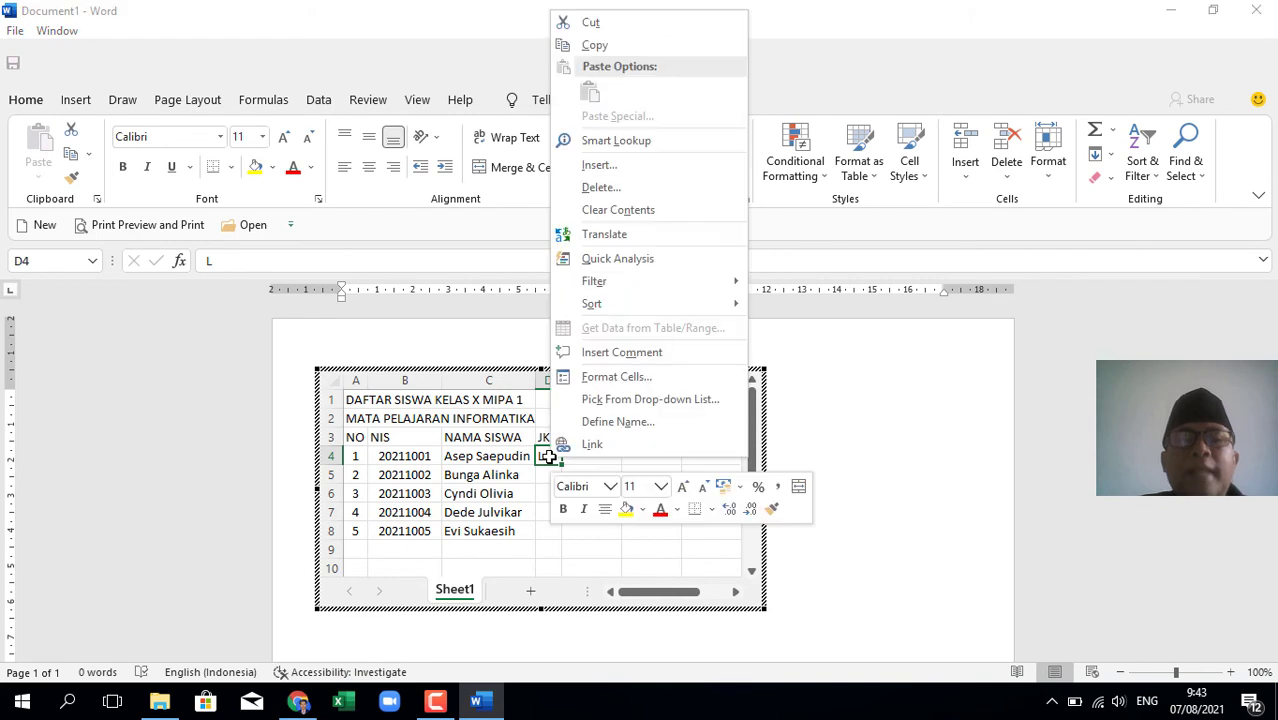
{"action": "left_click", "coordinate": [594, 47]}
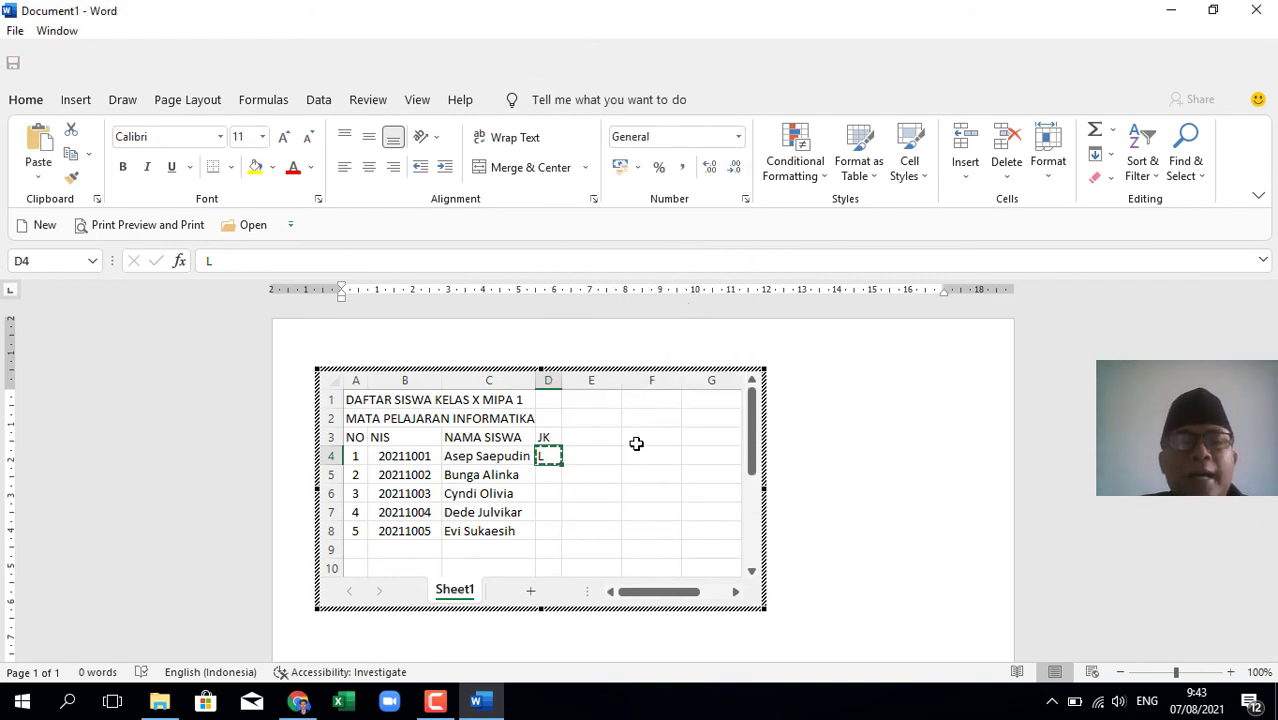
{"action": "left_click", "coordinate": [547, 510]}
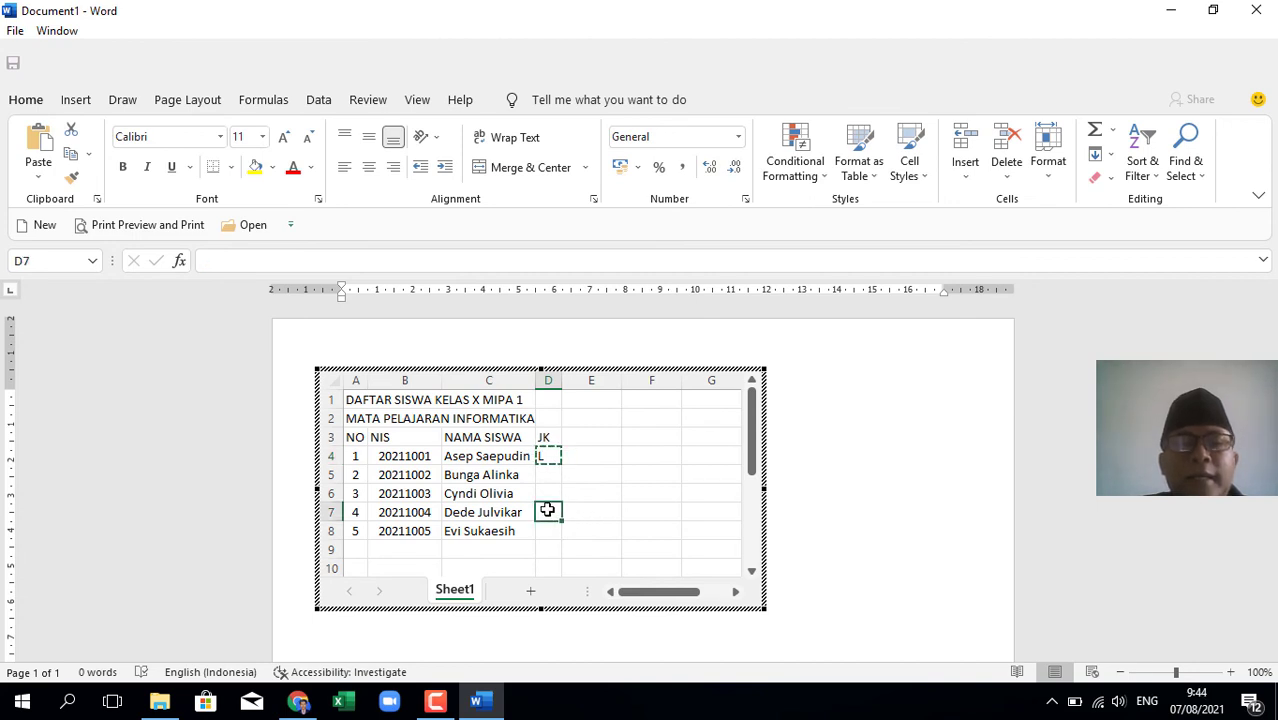
{"action": "right_click", "coordinate": [547, 510]}
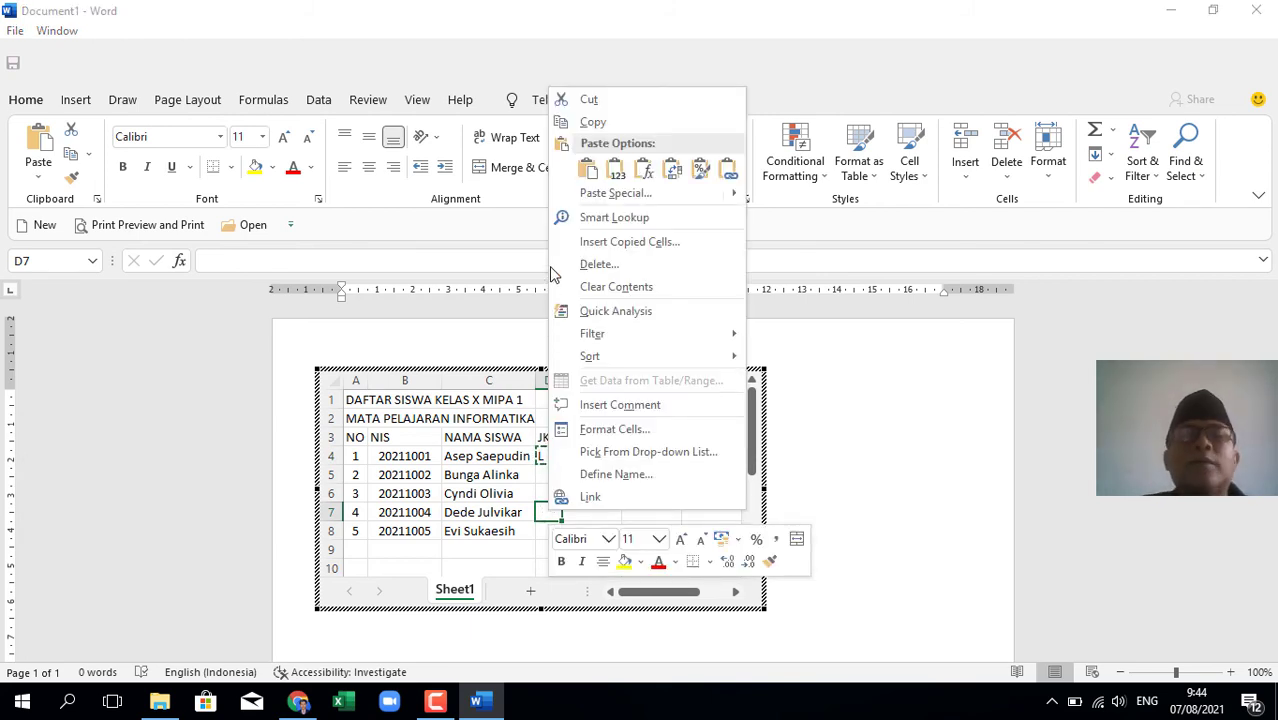
{"action": "left_click", "coordinate": [588, 174]}
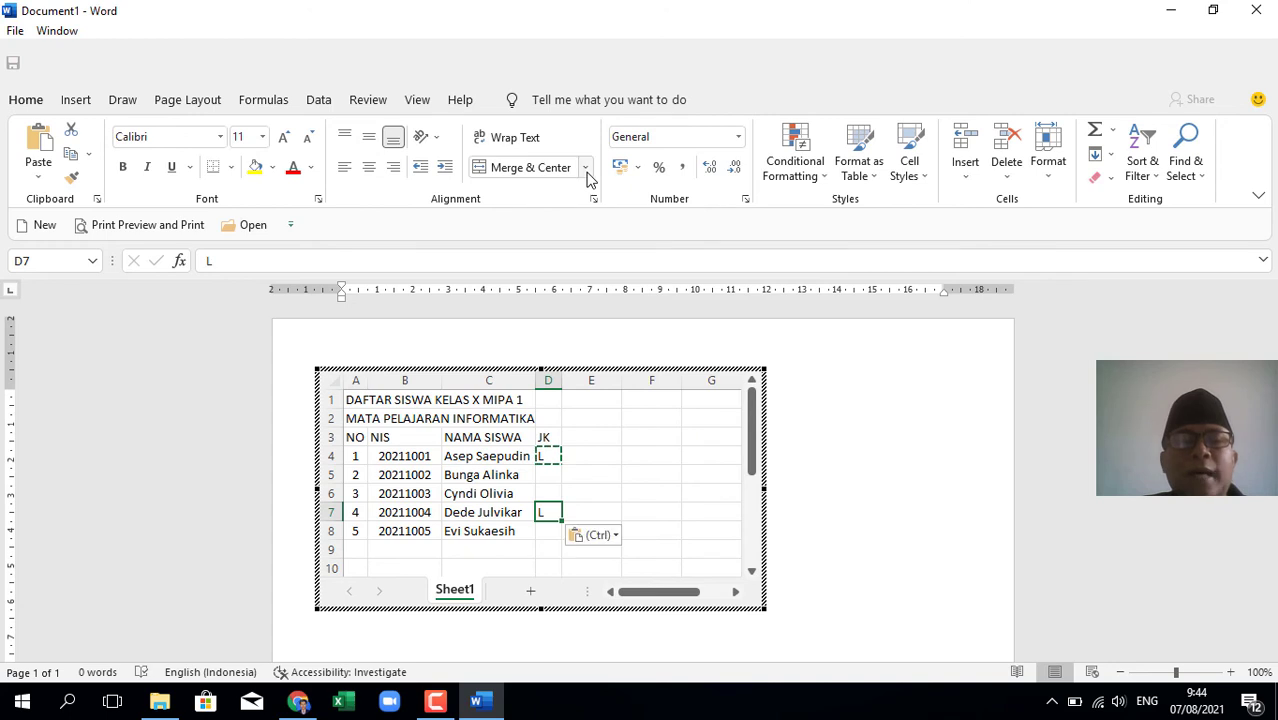
Enter P in D5 under JK for the second student
{"action": "left_click", "coordinate": [549, 480]}
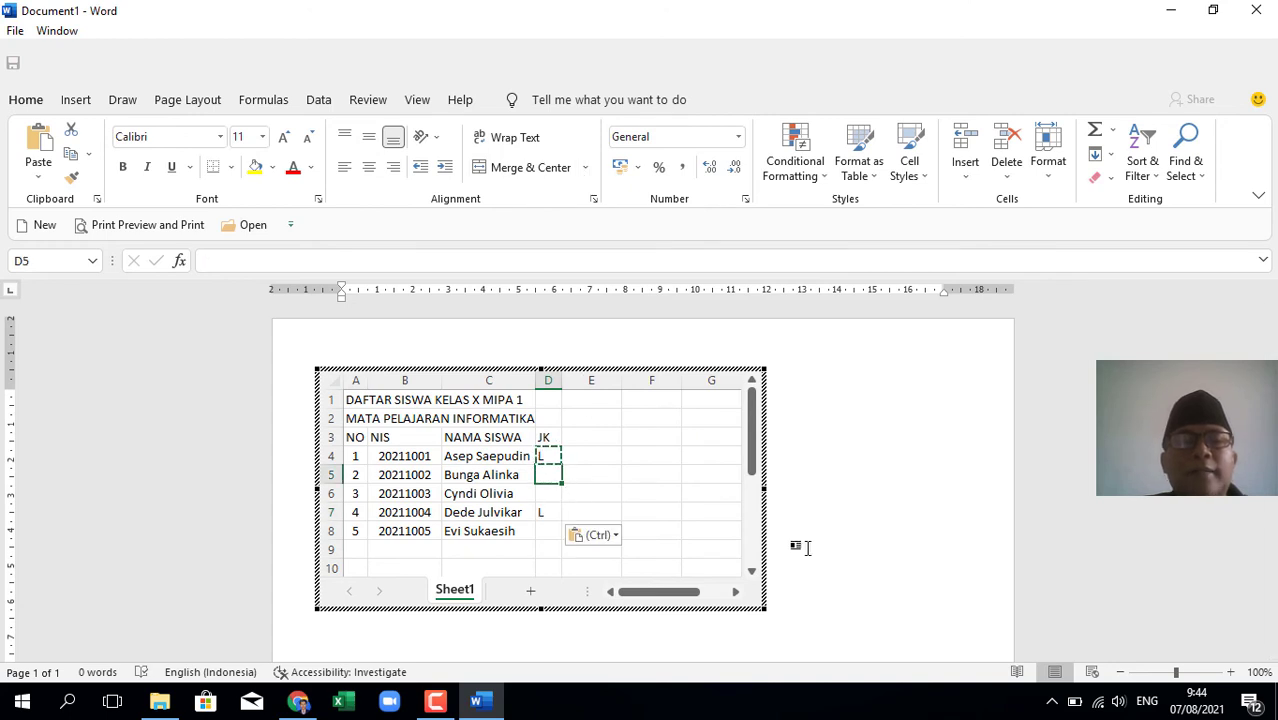
{"action": "type", "text": "P"}
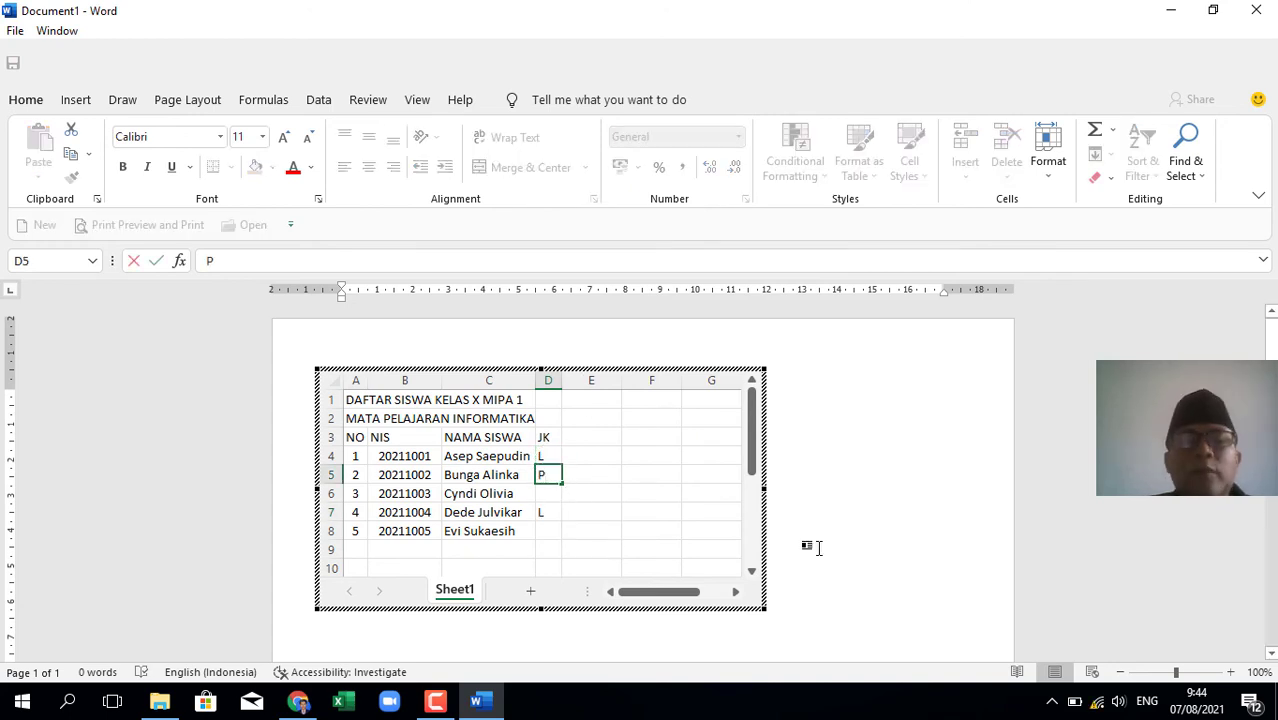
{"action": "left_click", "coordinate": [660, 527]}
Copy the P from D5 into D6 for the third student
{"action": "left_click", "coordinate": [545, 477]}
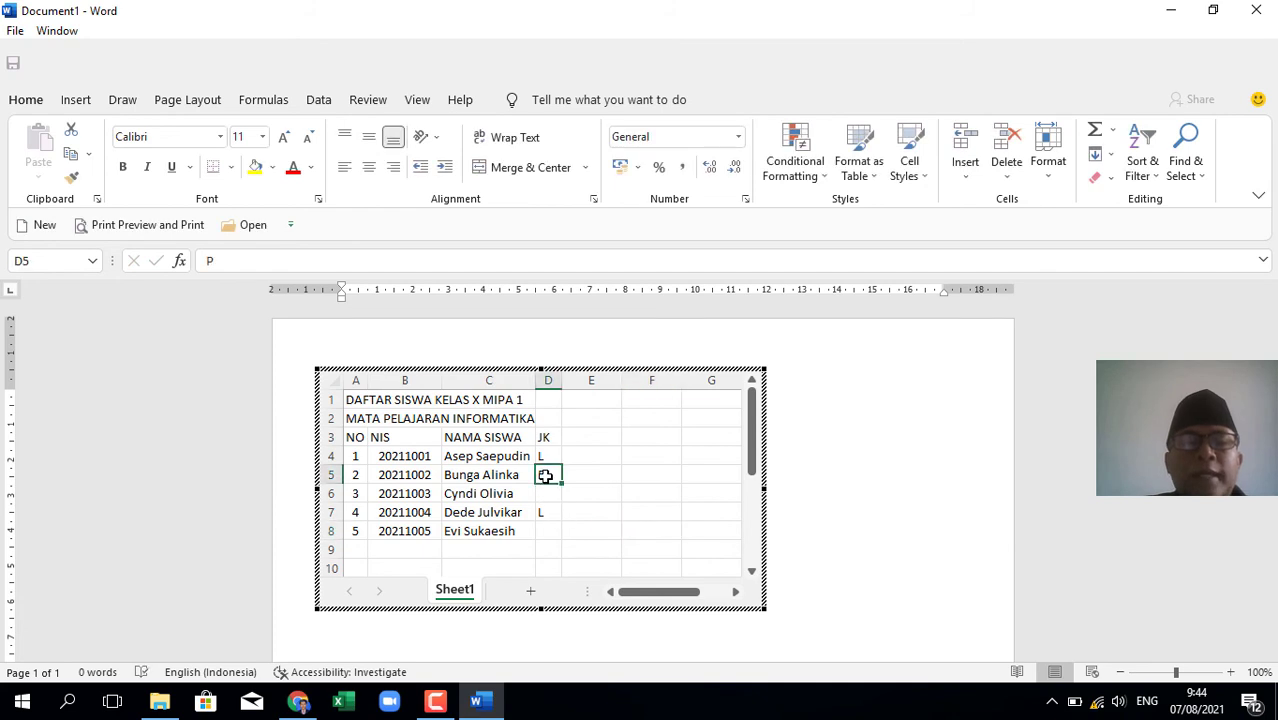
{"action": "right_click", "coordinate": [546, 477]}
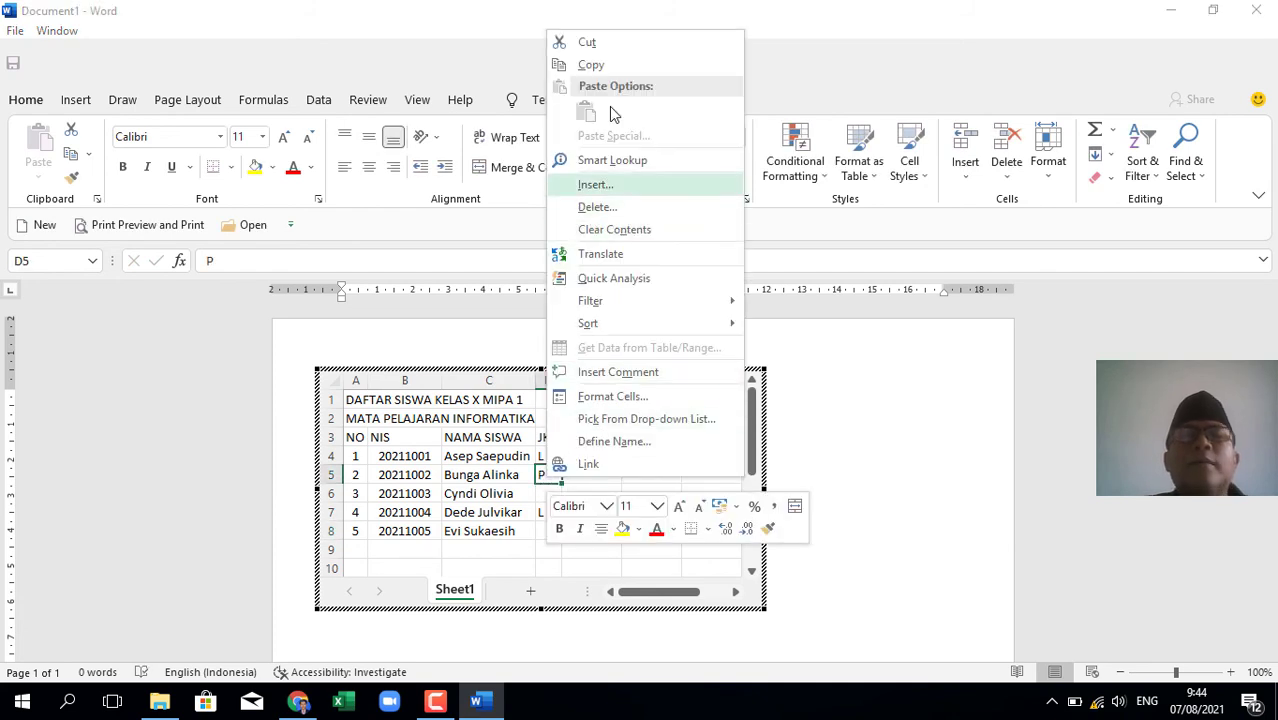
{"action": "left_click", "coordinate": [590, 66]}
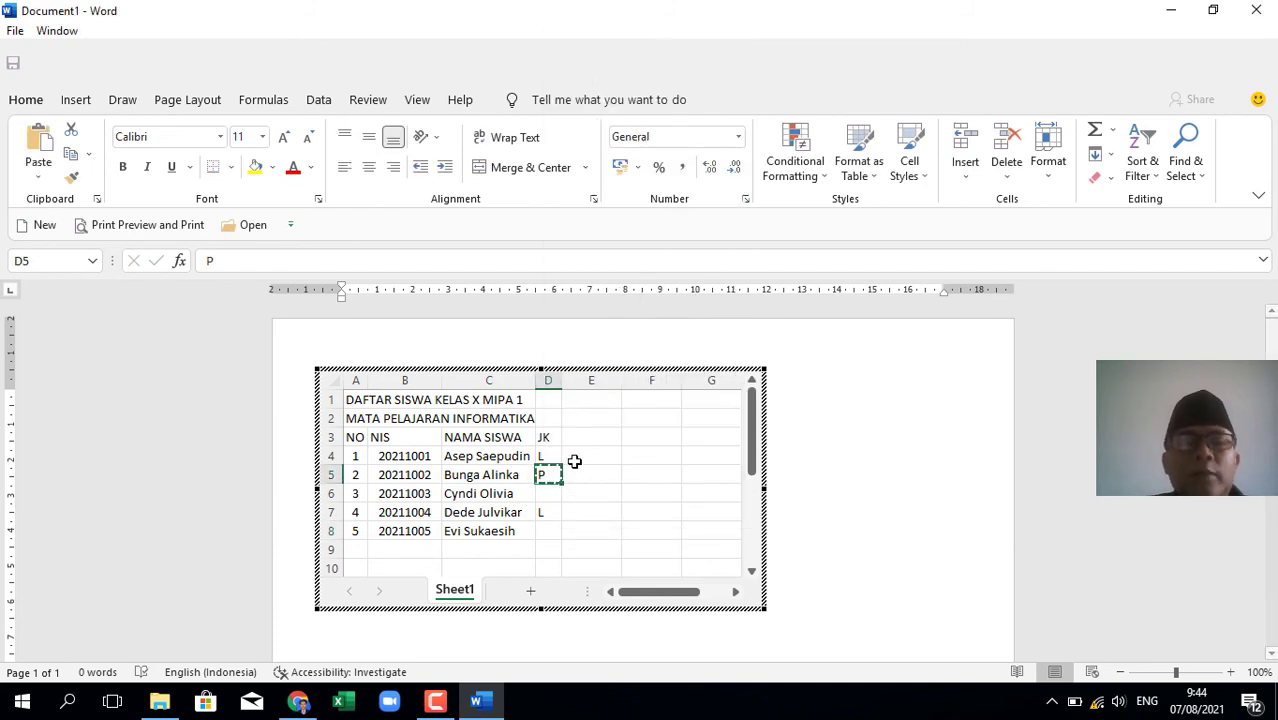
{"action": "left_click", "coordinate": [550, 494]}
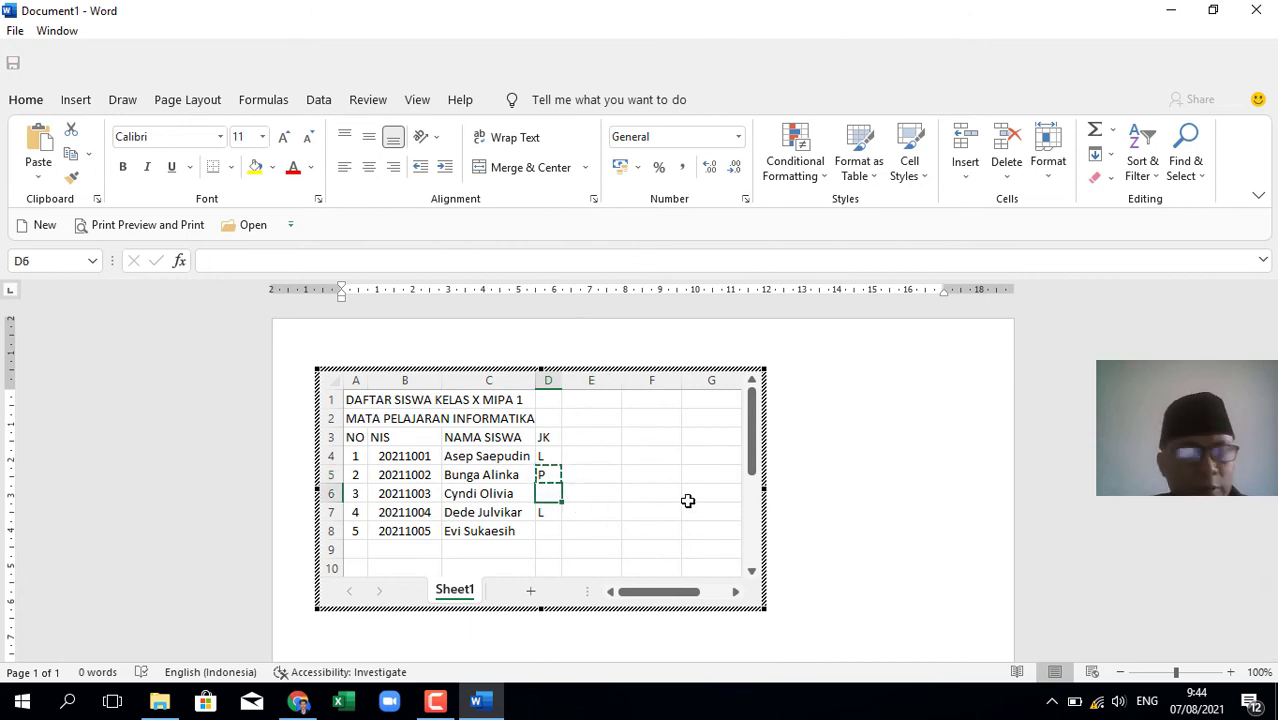
{"action": "key", "text": "ctrl+v"}
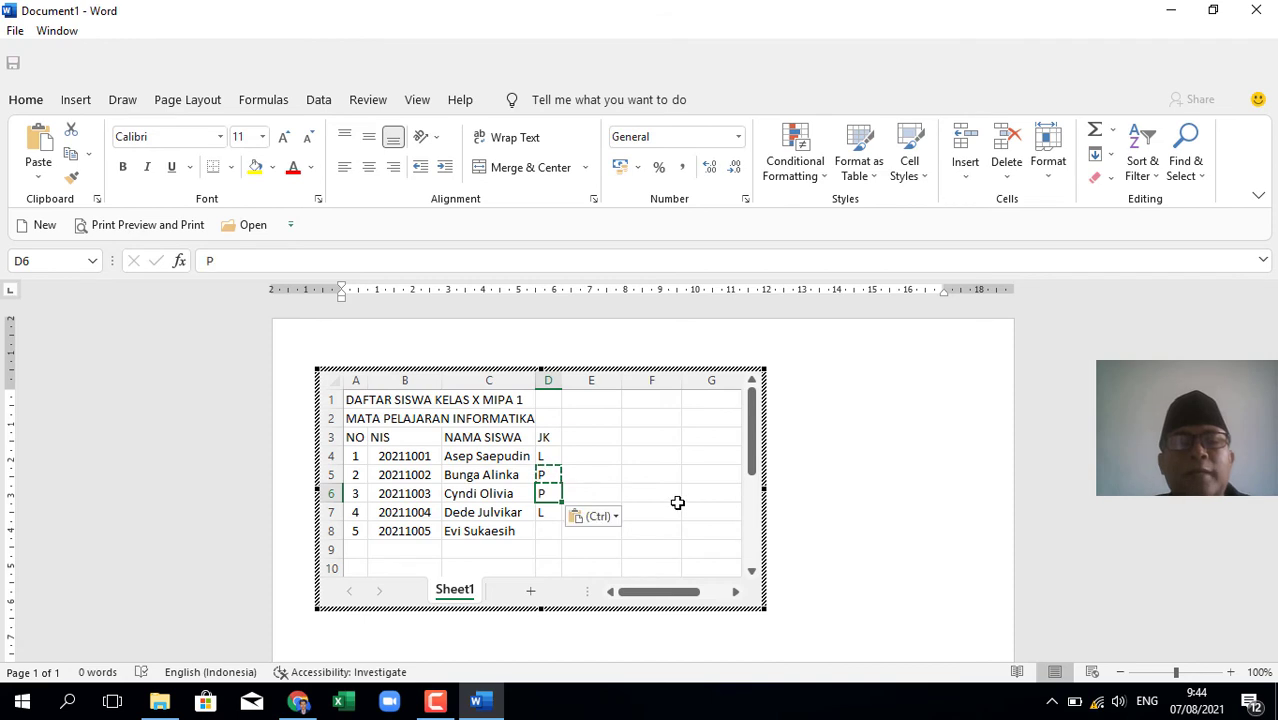
Paste the copied P into D8 of the embedded spreadsheet for the fifth student
{"action": "key", "text": "Down"}
{"action": "key", "text": "Down"}
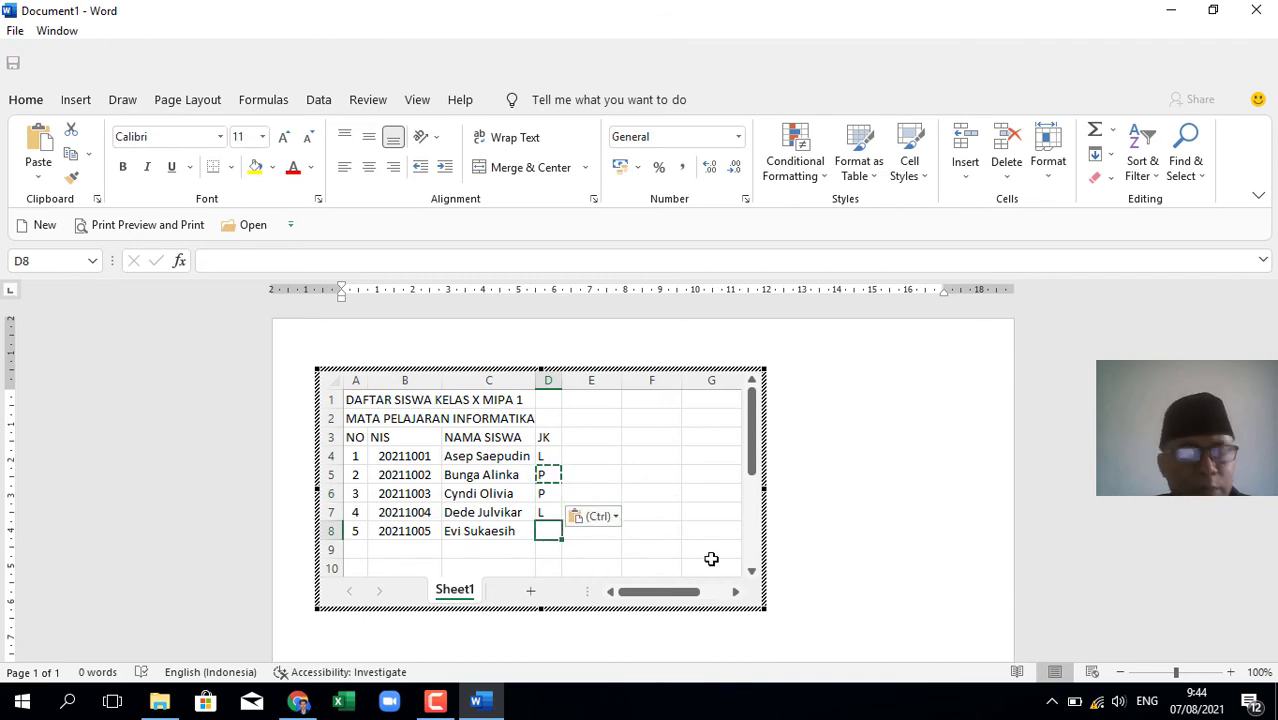
{"action": "key", "text": "ctrl"}
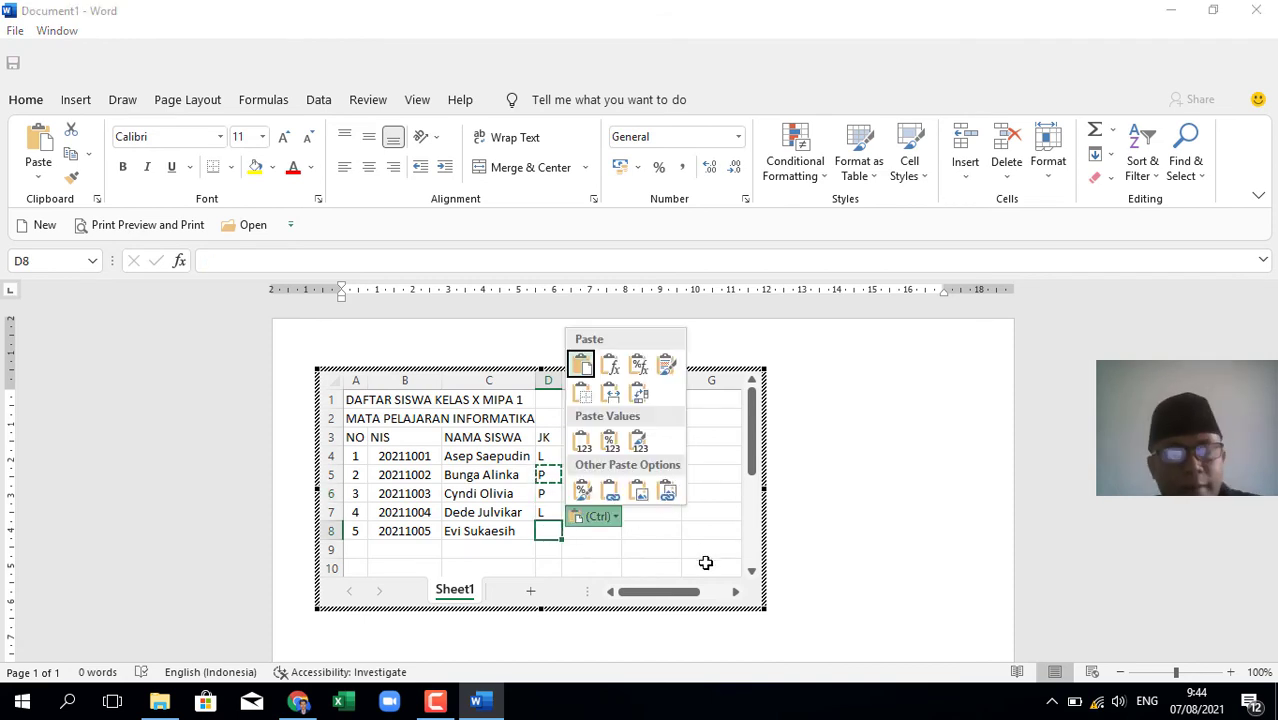
{"action": "left_click", "coordinate": [913, 479]}
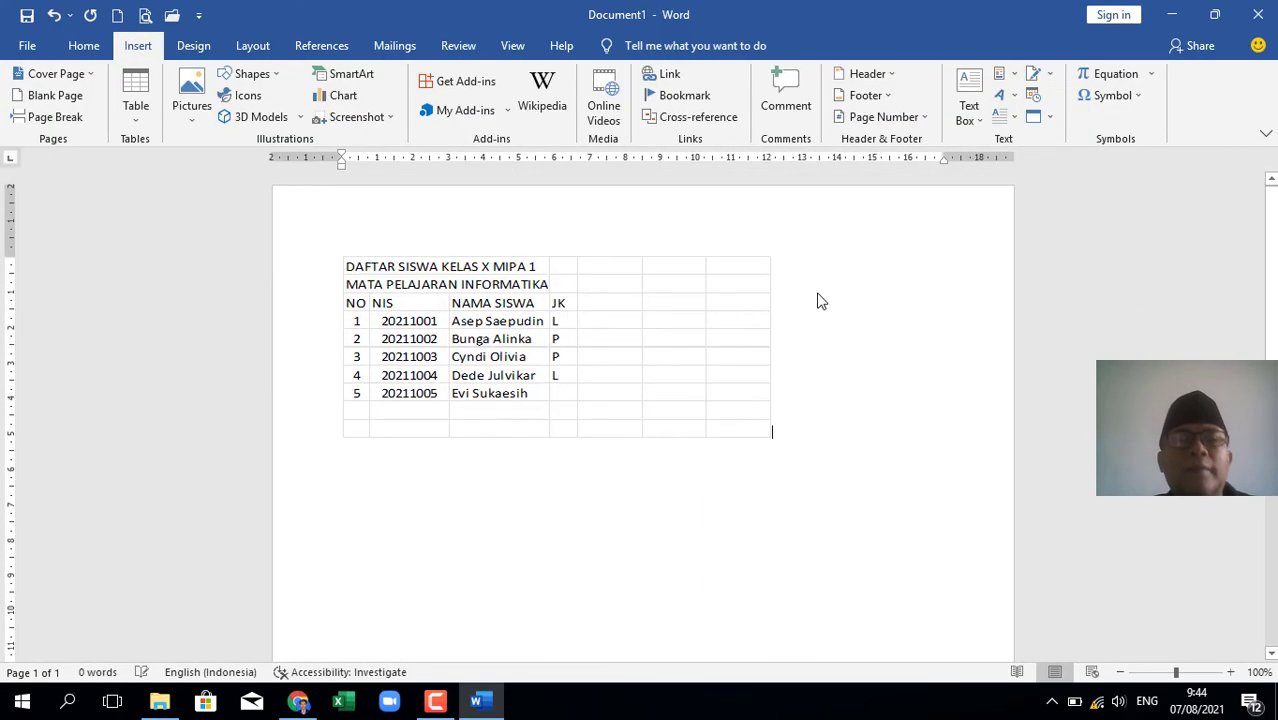
{"action": "double_click", "coordinate": [573, 286]}
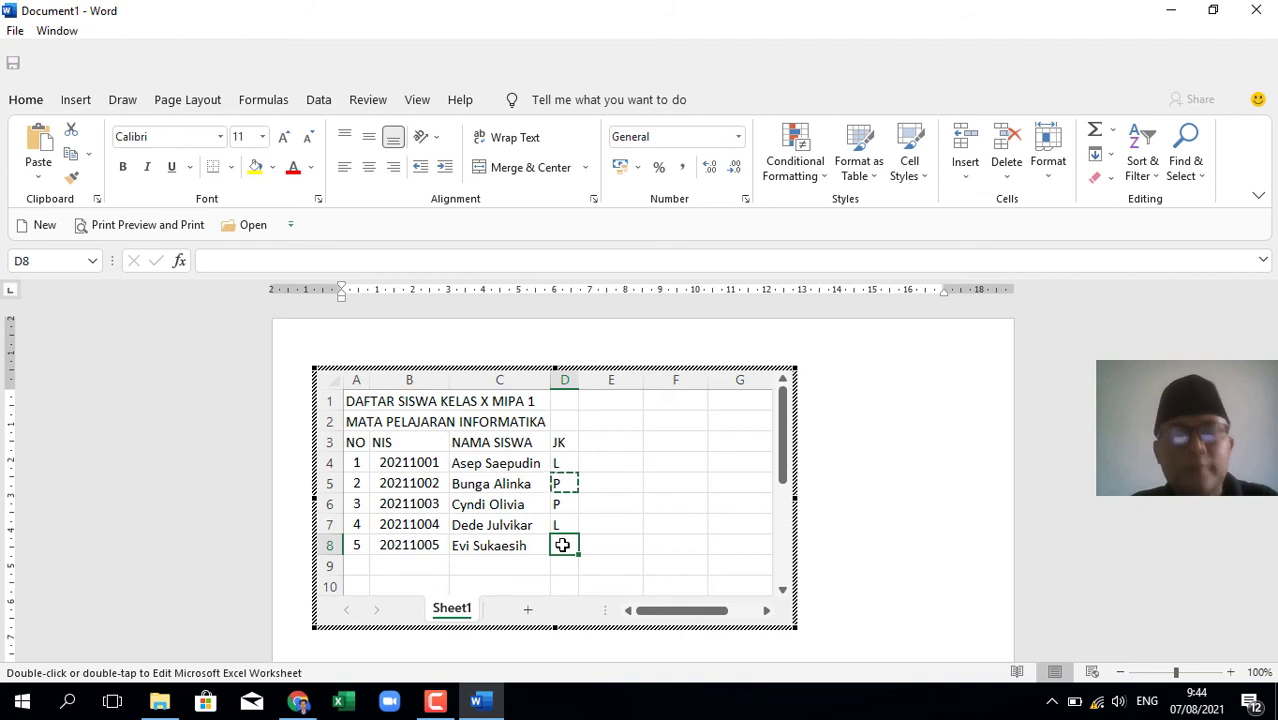
{"action": "key", "text": "ctrl+v"}
Centre the JK values in D4 to D8 horizontally
{"action": "left_click", "coordinate": [648, 522]}
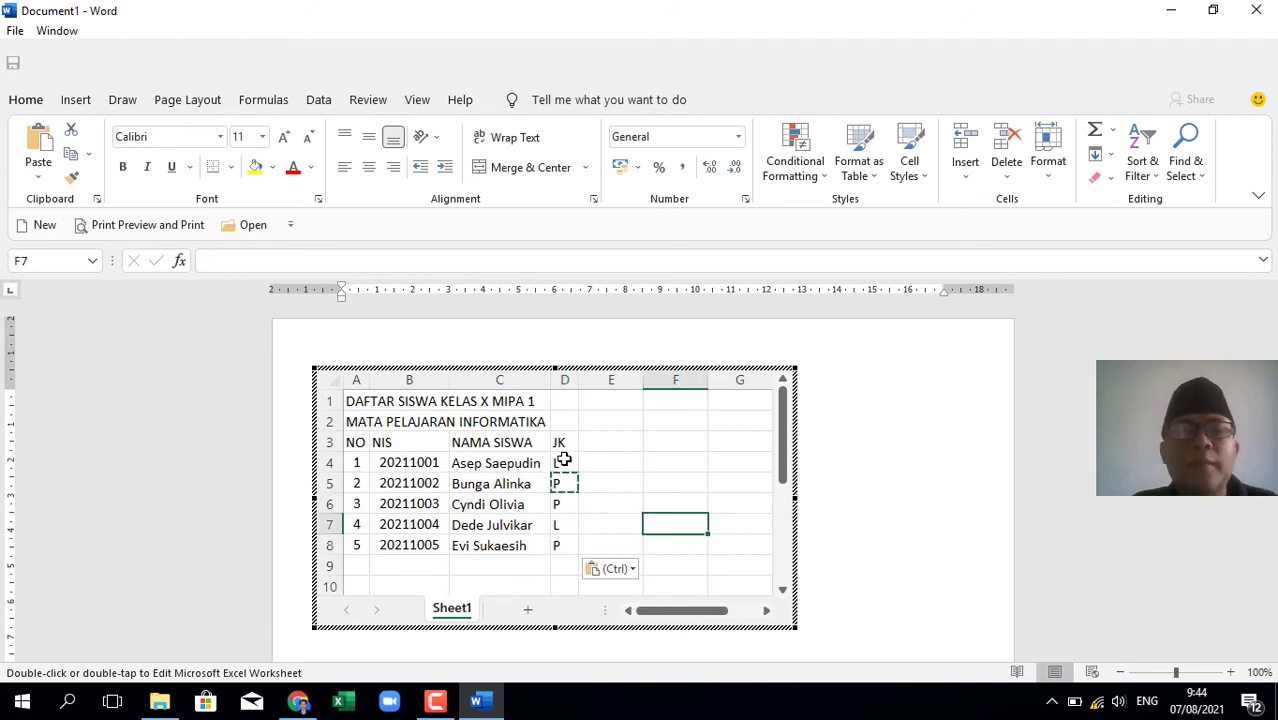
{"action": "left_click_drag", "start_coordinate": [564, 459], "coordinate": [568, 541]}
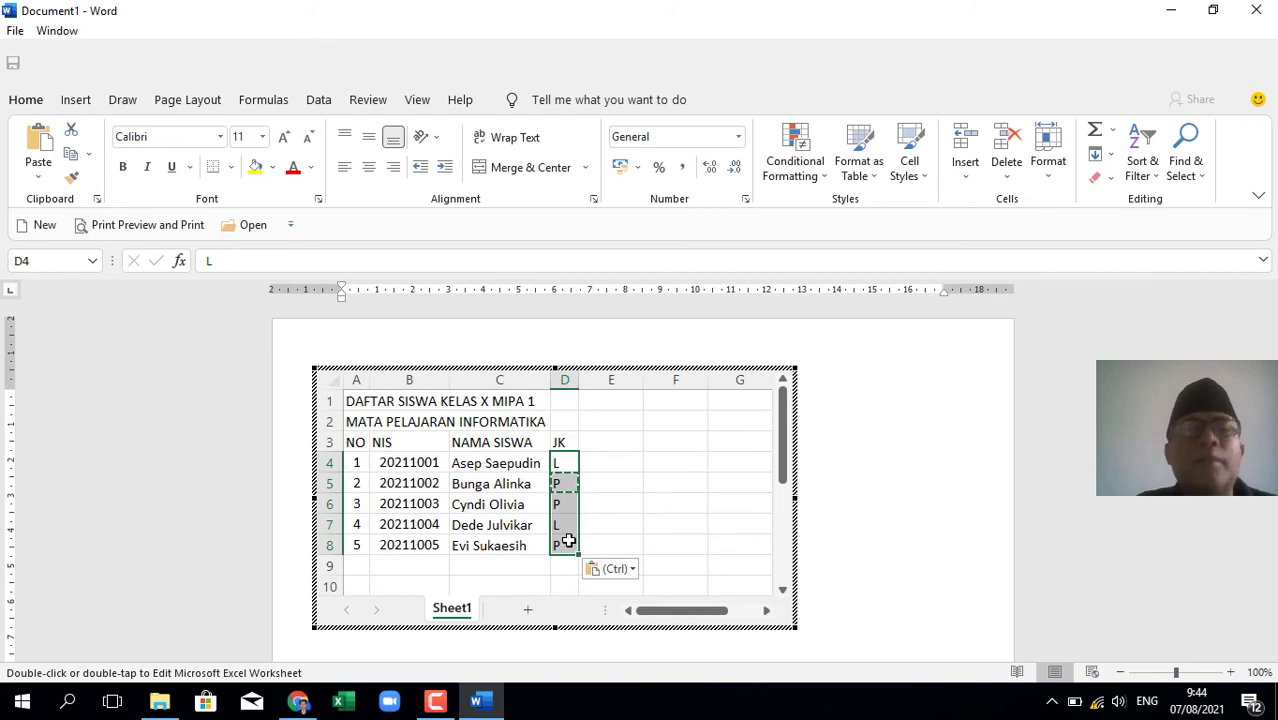
{"action": "left_click", "coordinate": [369, 167]}
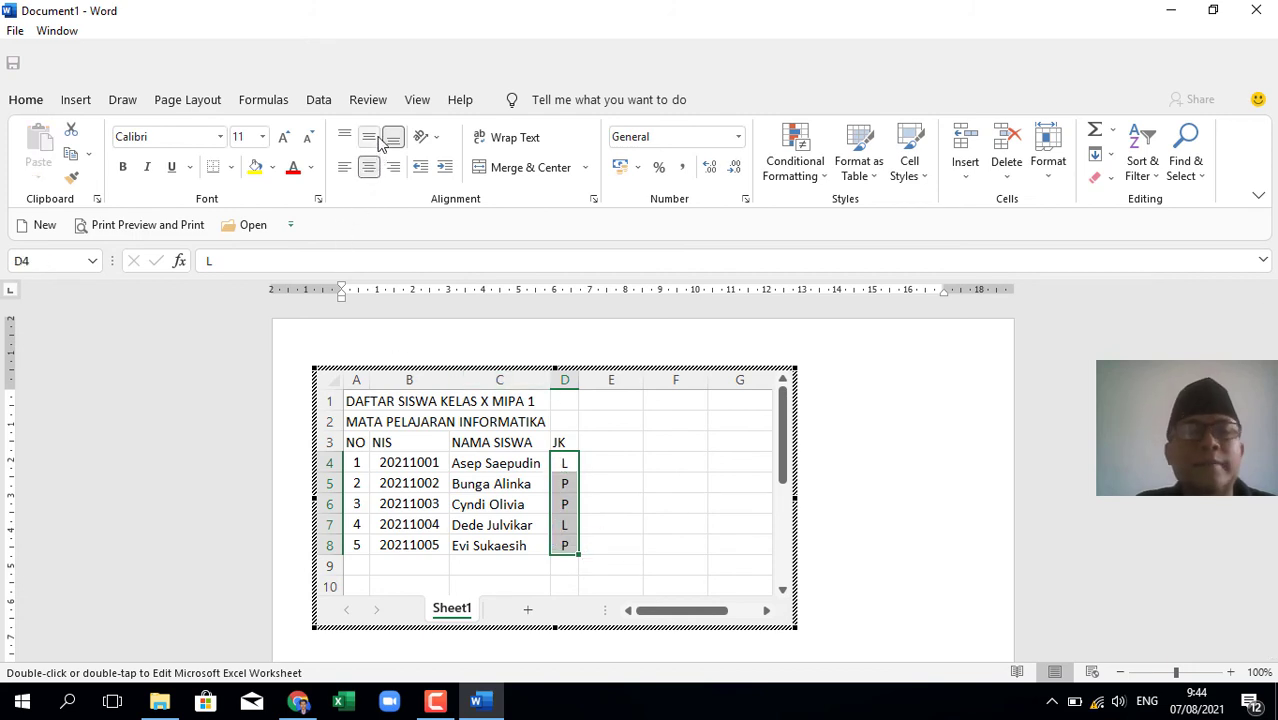
Merge and centre the title DAFTAR SISWA KELAS X MIPA 1 across A1 to D1
{"action": "left_click", "coordinate": [613, 489]}
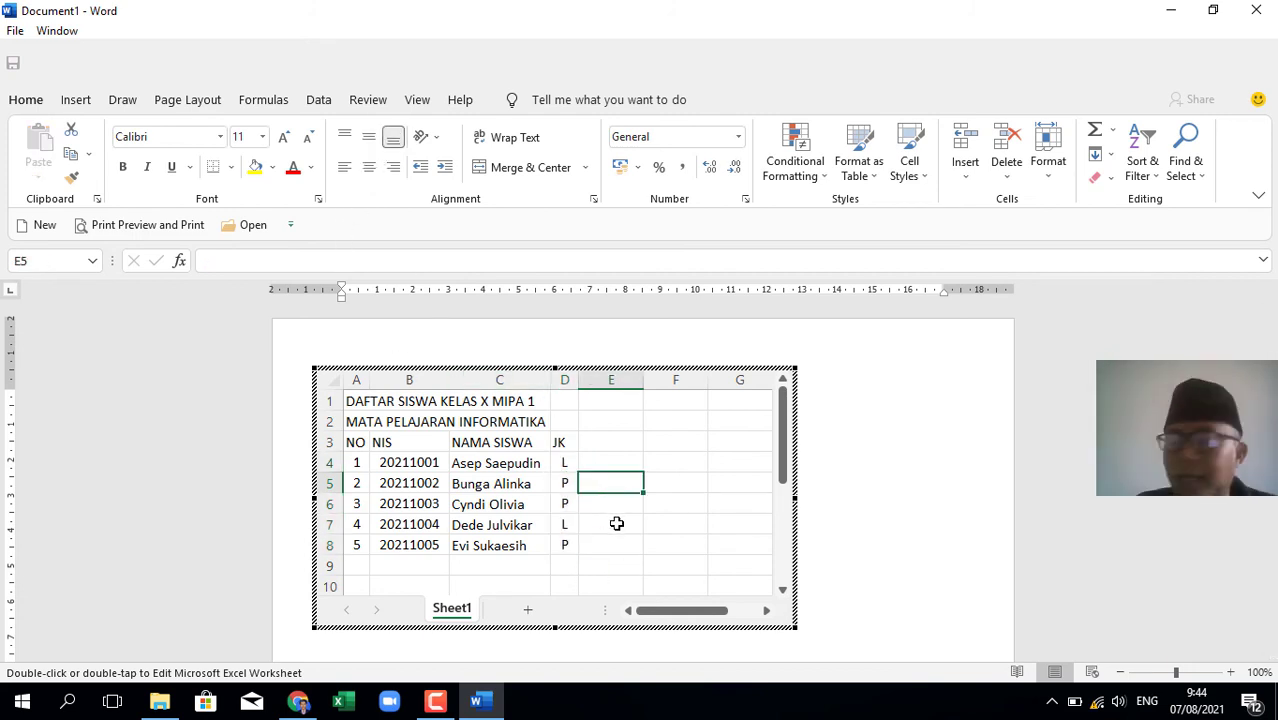
{"action": "left_click", "coordinate": [392, 401]}
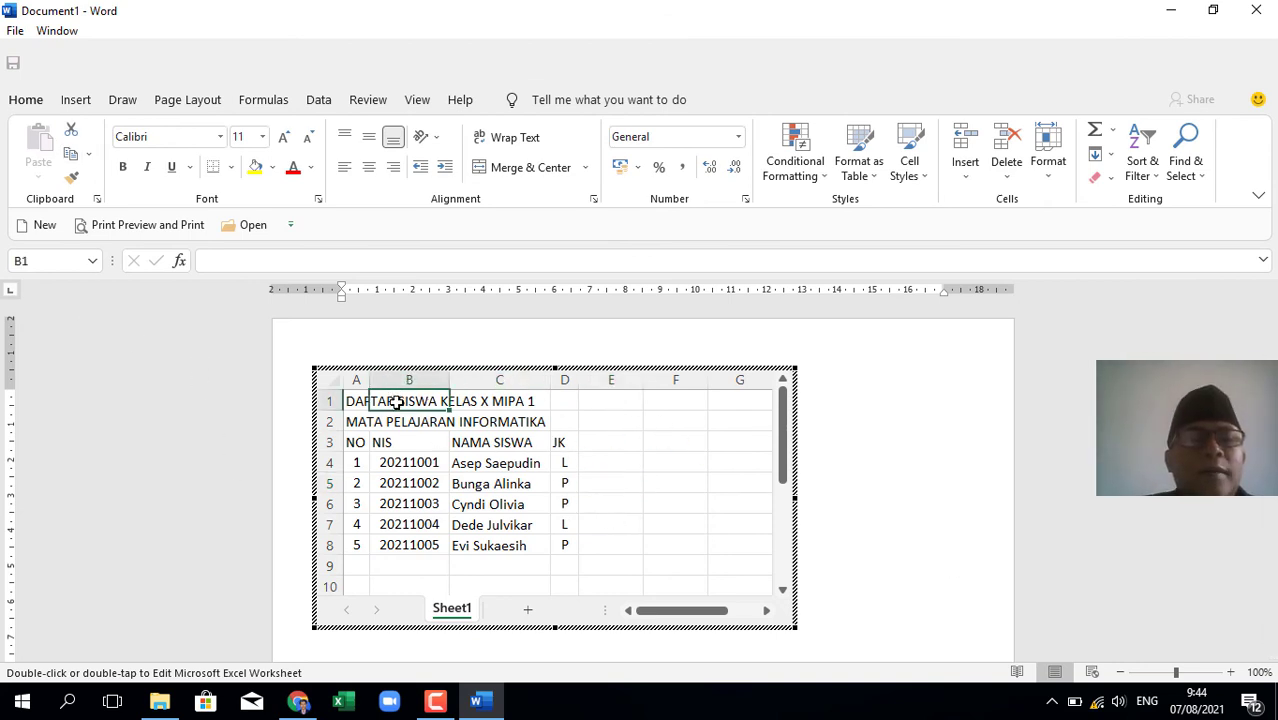
{"action": "left_click", "coordinate": [352, 400]}
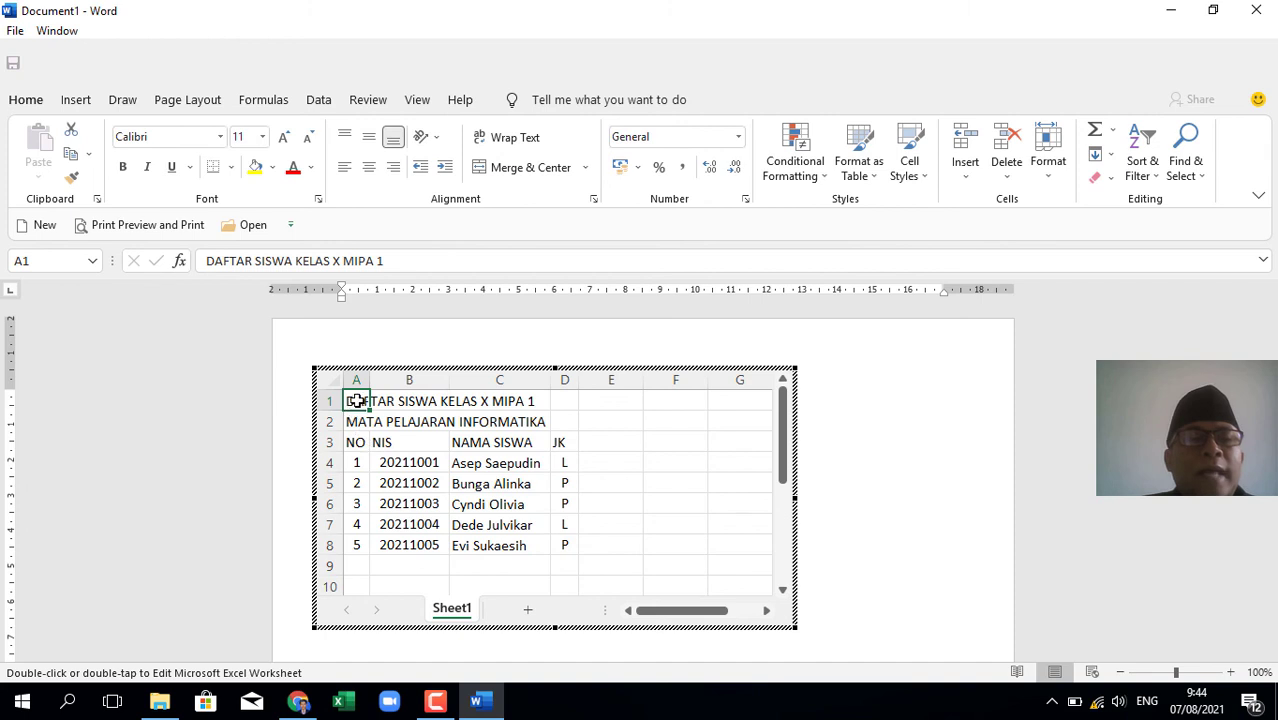
{"action": "left_click_drag", "start_coordinate": [355, 401], "coordinate": [562, 403]}
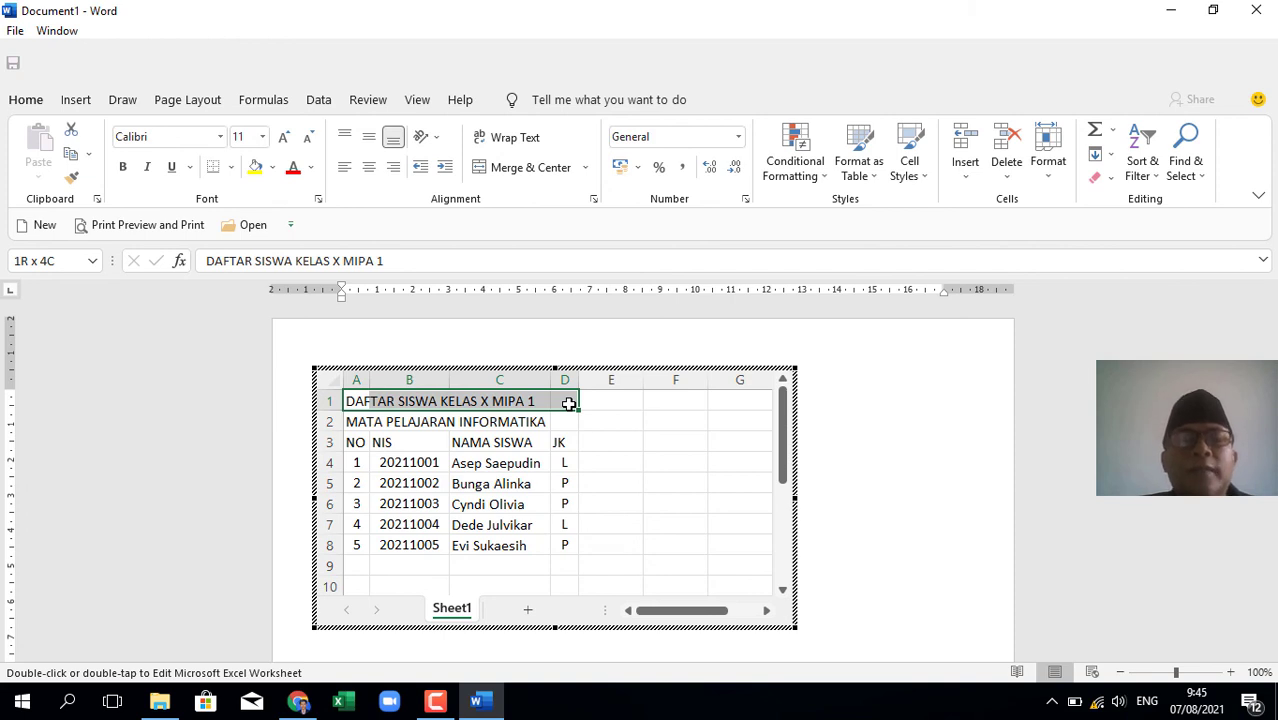
{"action": "left_click_drag", "start_coordinate": [568, 404], "coordinate": [570, 406]}
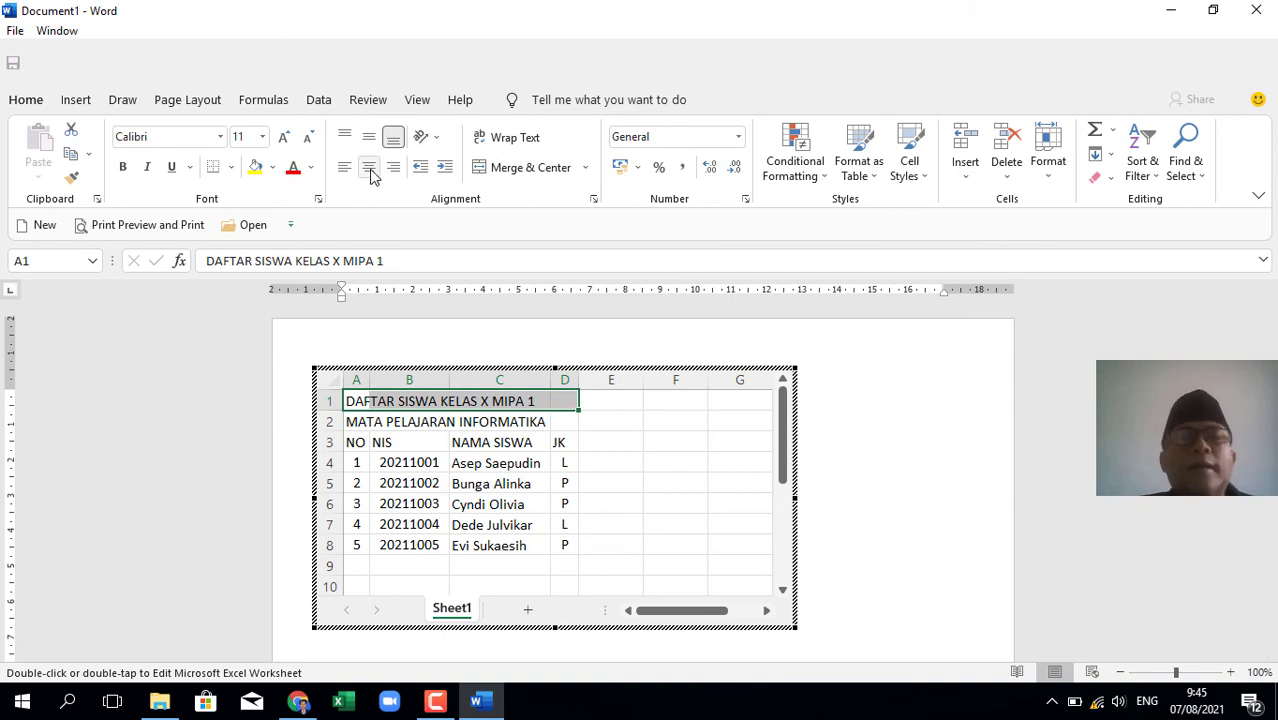
{"action": "left_click", "coordinate": [502, 167]}
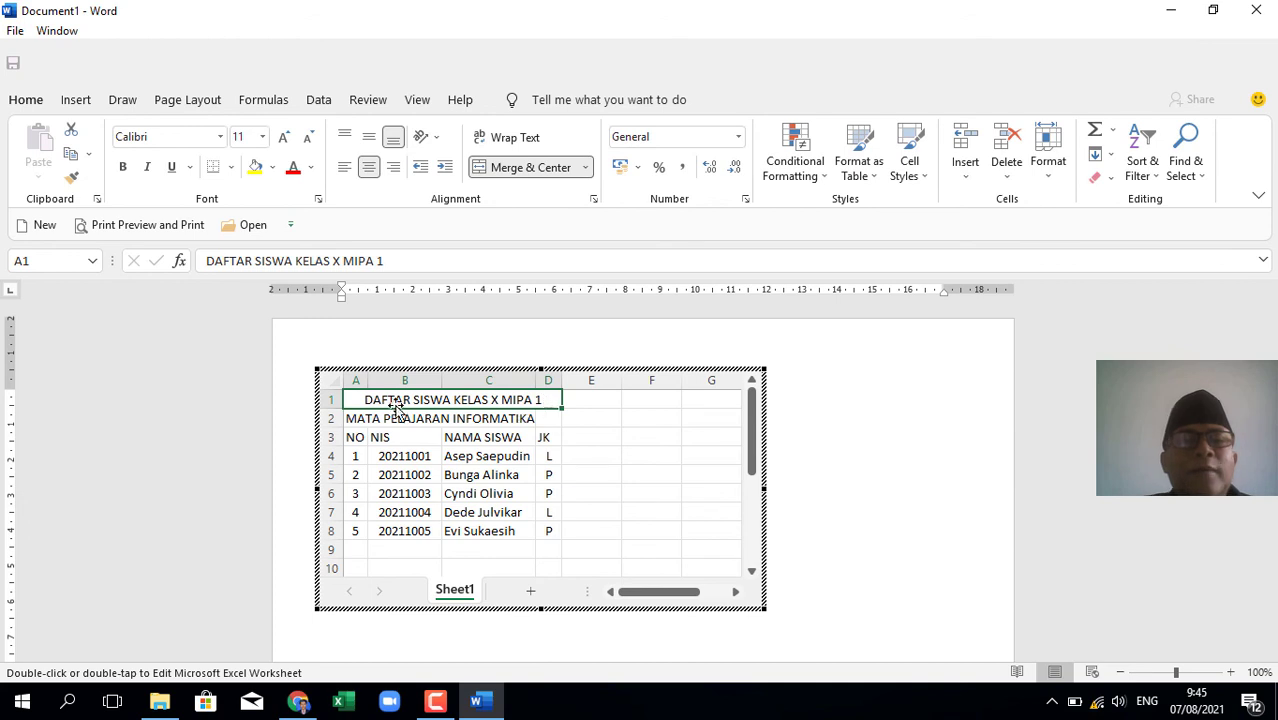
Merge and centre the subtitle MATA PELAJARAN INFORMATIKA across A2 to D2
{"action": "left_click_drag", "start_coordinate": [355, 415], "coordinate": [552, 420]}
{"action": "left_click", "coordinate": [489, 167]}
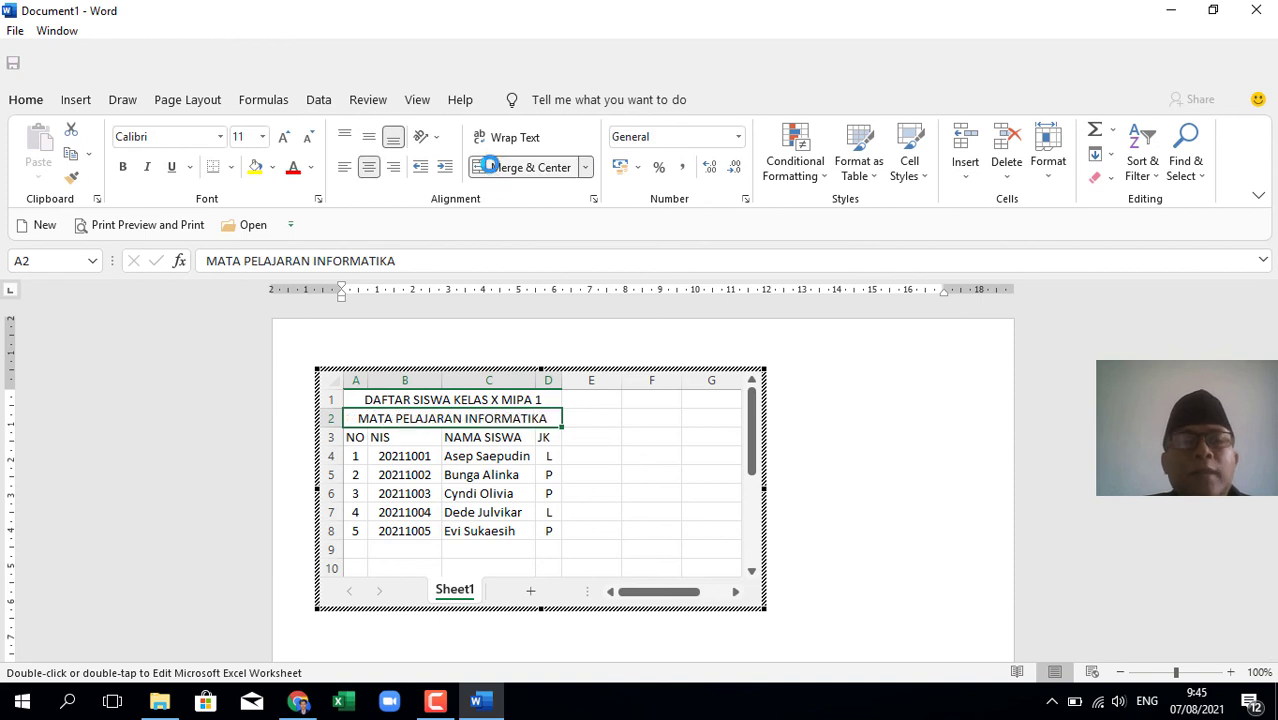
{"action": "left_click", "coordinate": [587, 434]}
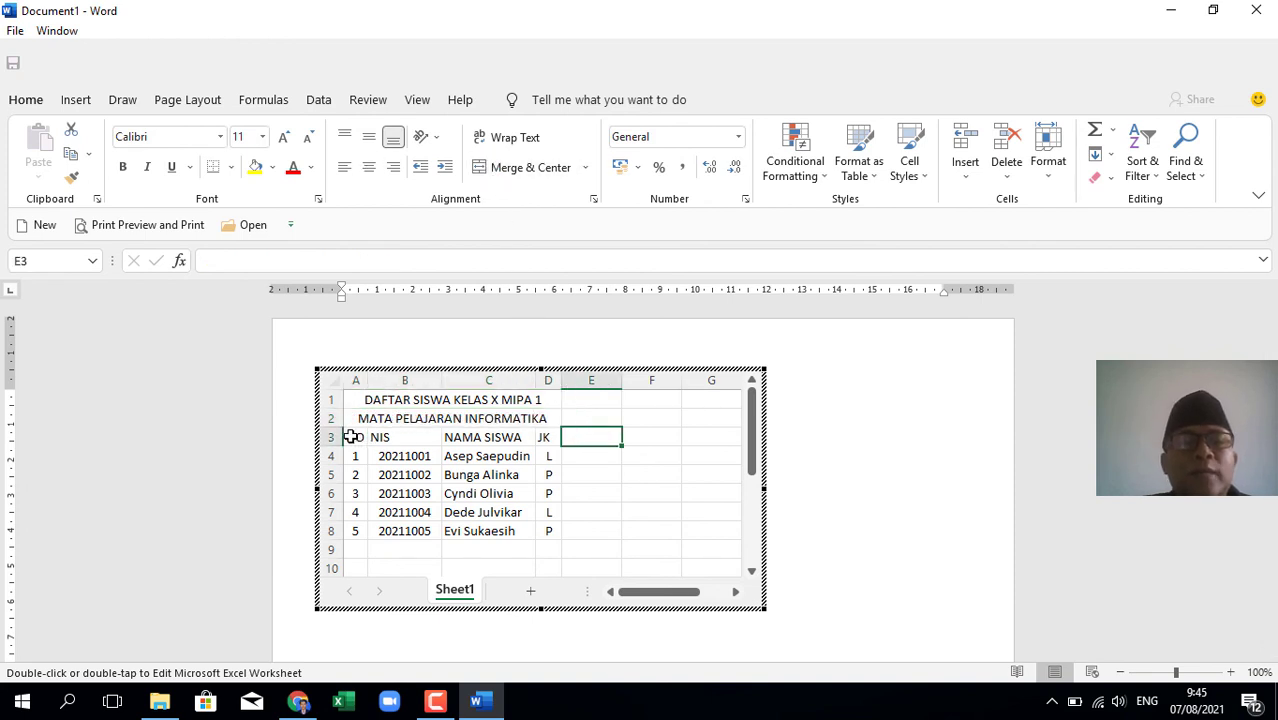
Centre the column headers NO, NIS, NAMA SISWA and JK in A3 to D3 horizontally
{"action": "left_click_drag", "start_coordinate": [351, 437], "coordinate": [376, 434]}
{"action": "left_click", "coordinate": [386, 397]}
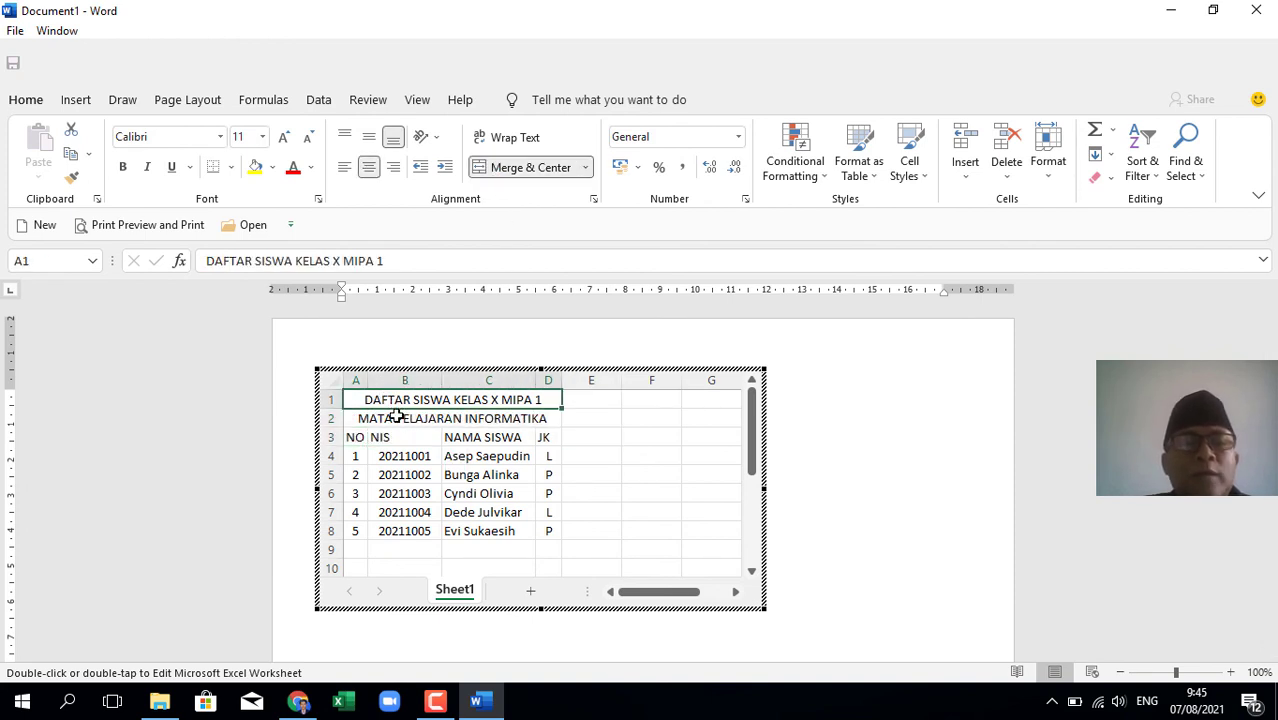
{"action": "left_click", "coordinate": [397, 417]}
{"action": "left_click", "coordinate": [443, 473]}
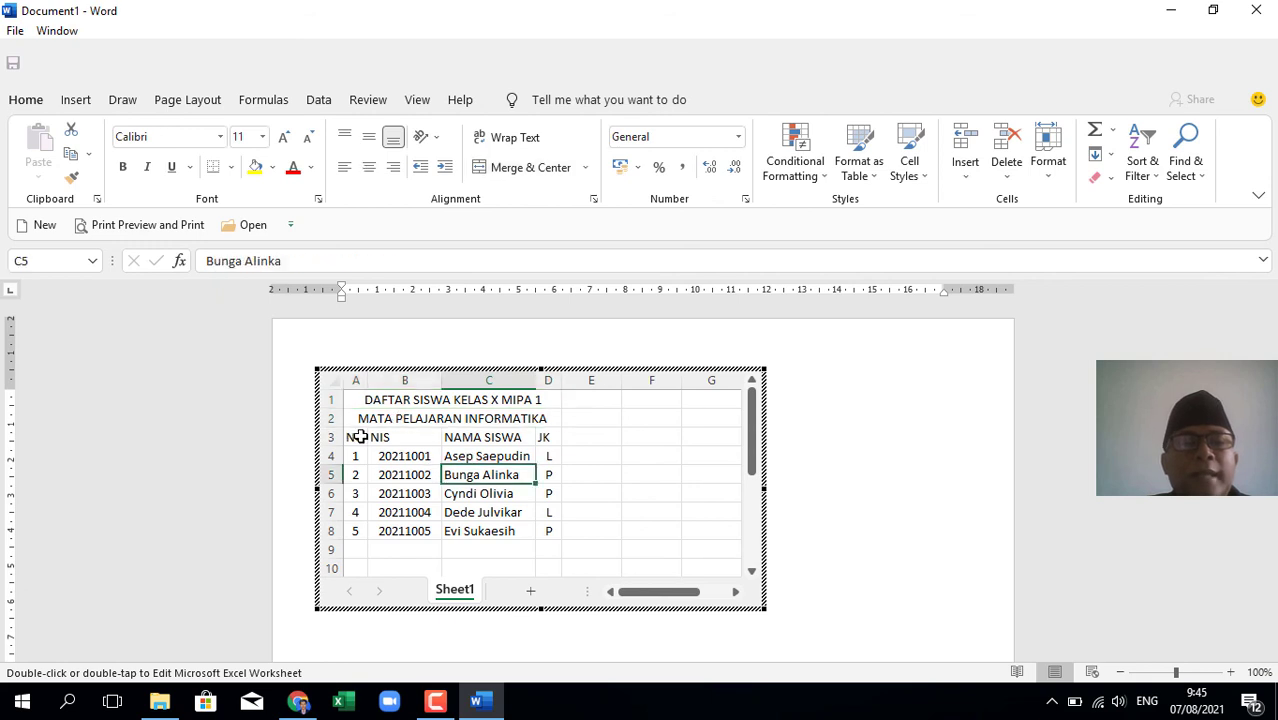
{"action": "left_click_drag", "start_coordinate": [360, 437], "coordinate": [545, 437]}
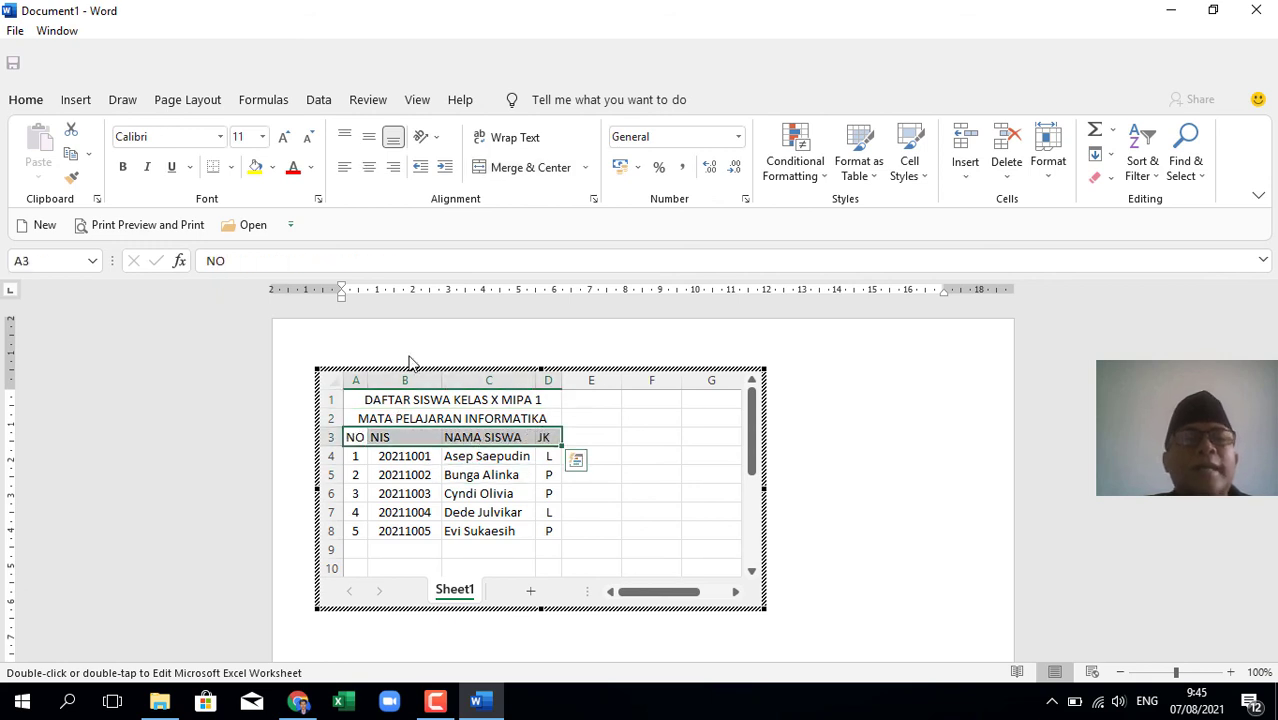
{"action": "left_click", "coordinate": [370, 170]}
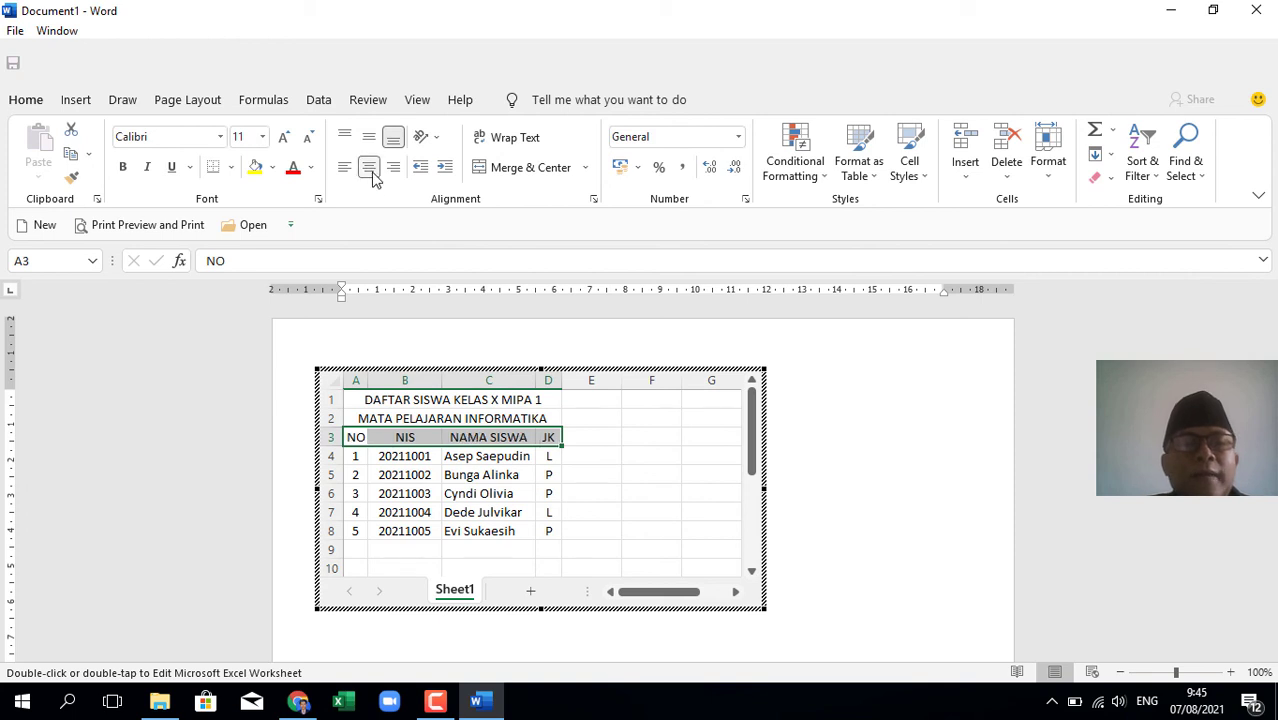
{"action": "left_click", "coordinate": [568, 496]}
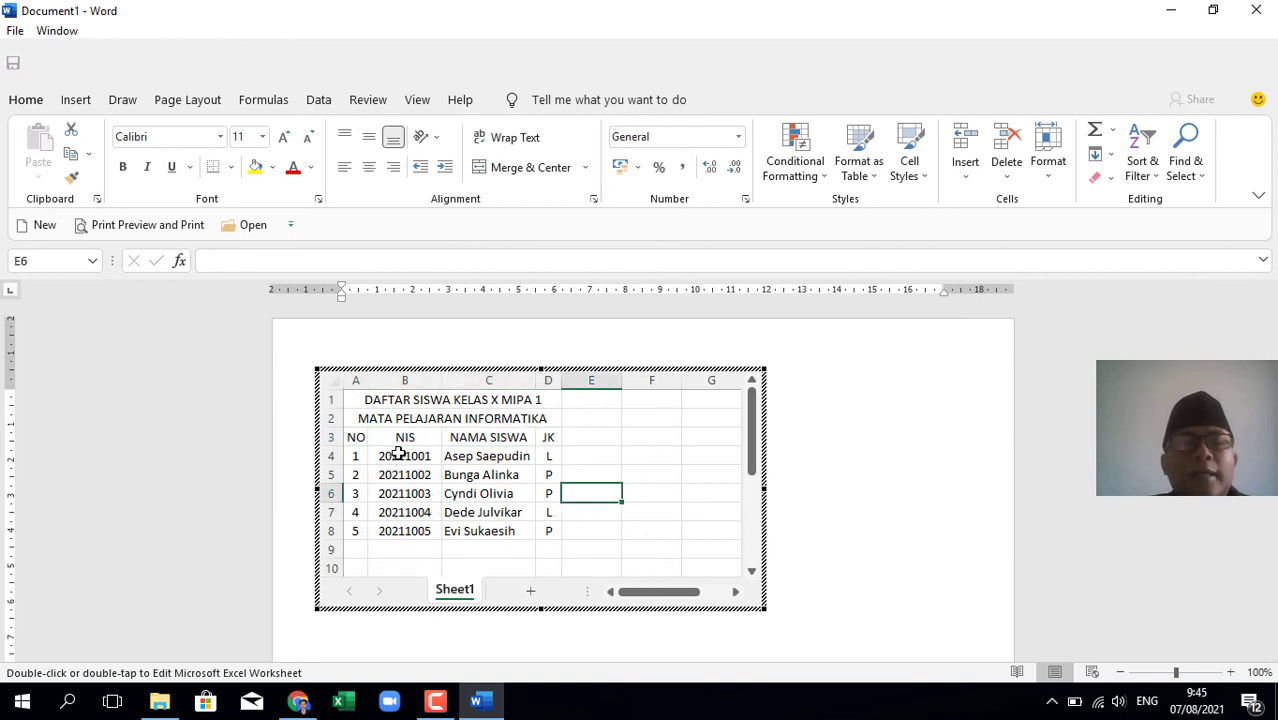
Toggle the horizontal centring of the NIS values in B4 to B8 off and back on
{"action": "left_click_drag", "start_coordinate": [404, 456], "coordinate": [411, 531]}
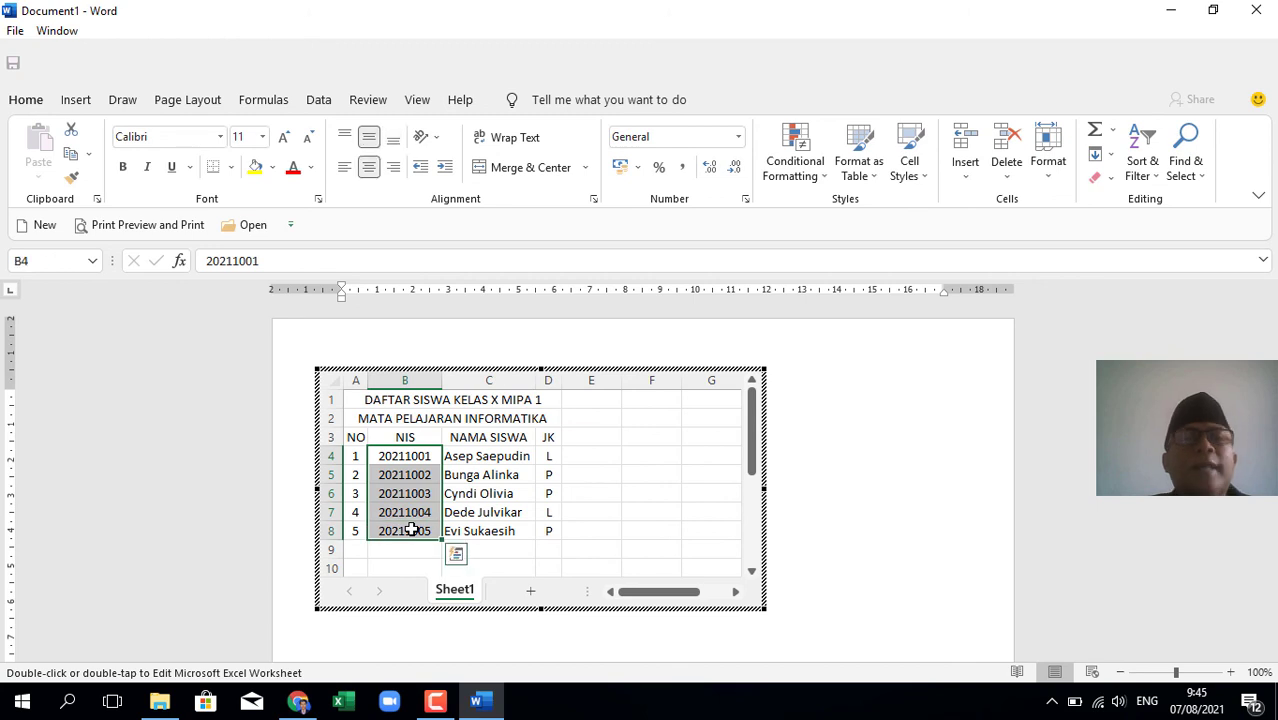
{"action": "left_click", "coordinate": [370, 172]}
{"action": "left_click", "coordinate": [370, 172]}
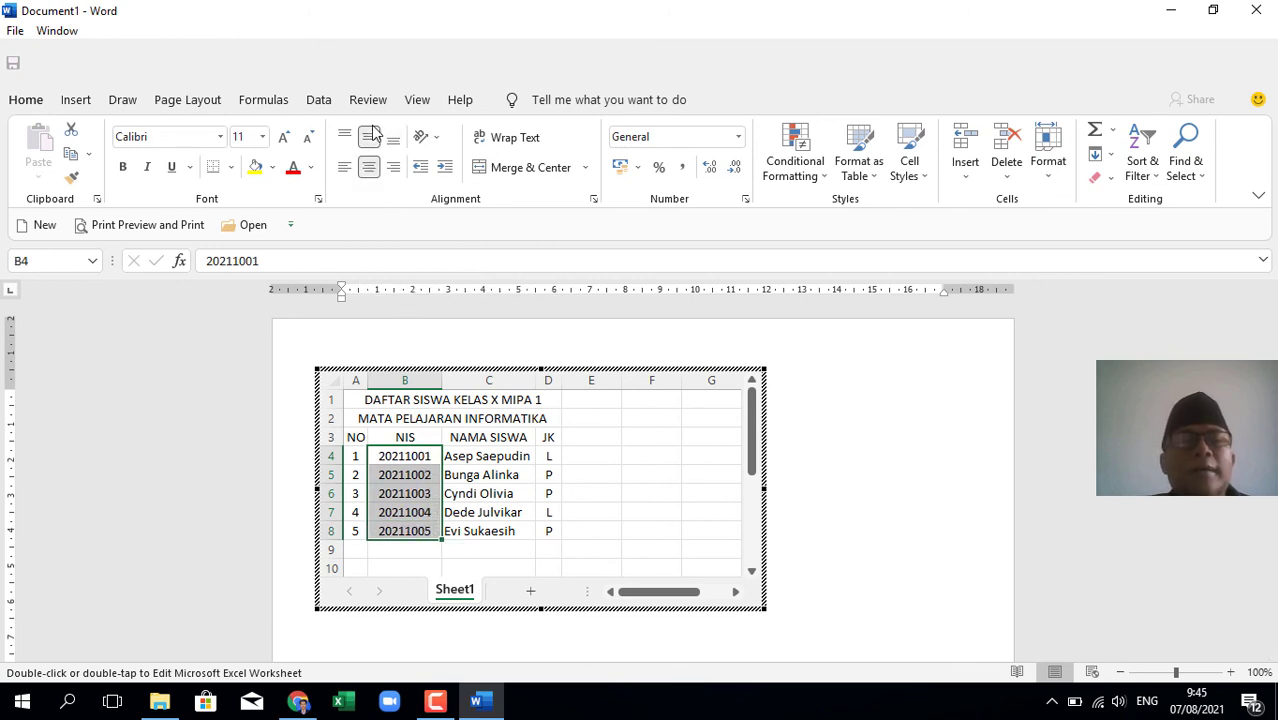
{"action": "left_click", "coordinate": [590, 437]}
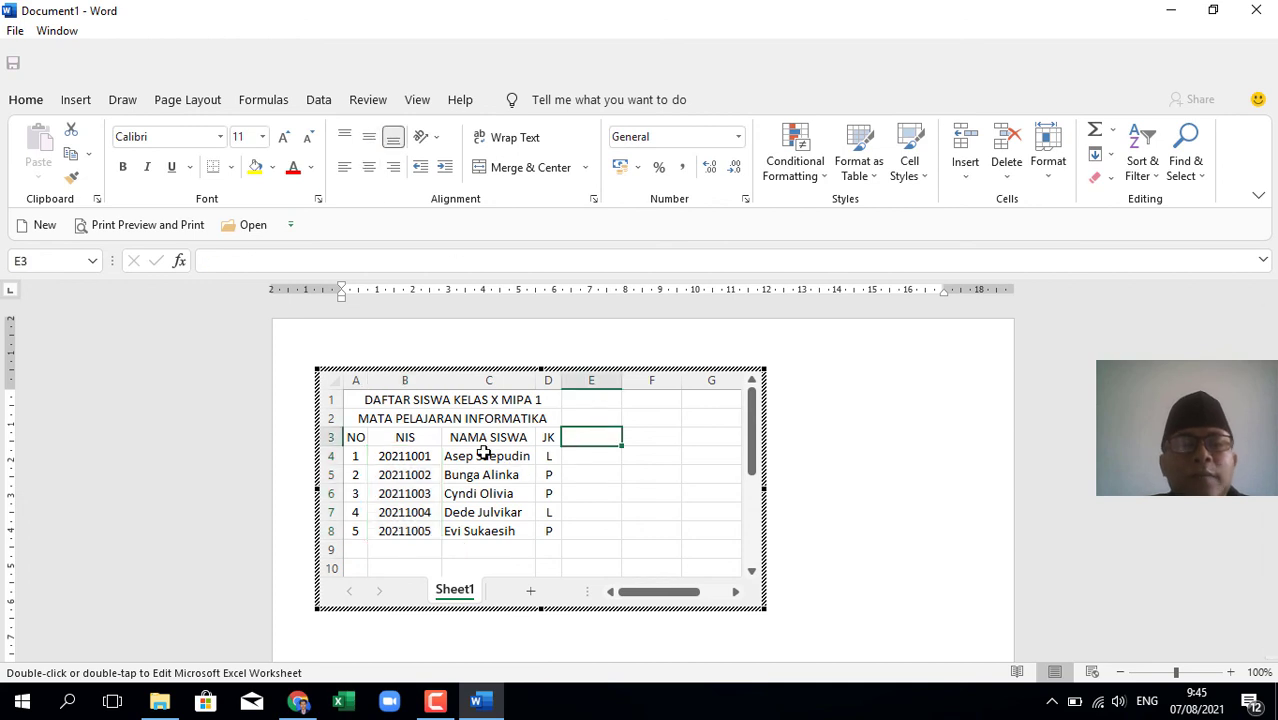
{"action": "left_click_drag", "start_coordinate": [483, 453], "coordinate": [496, 530]}
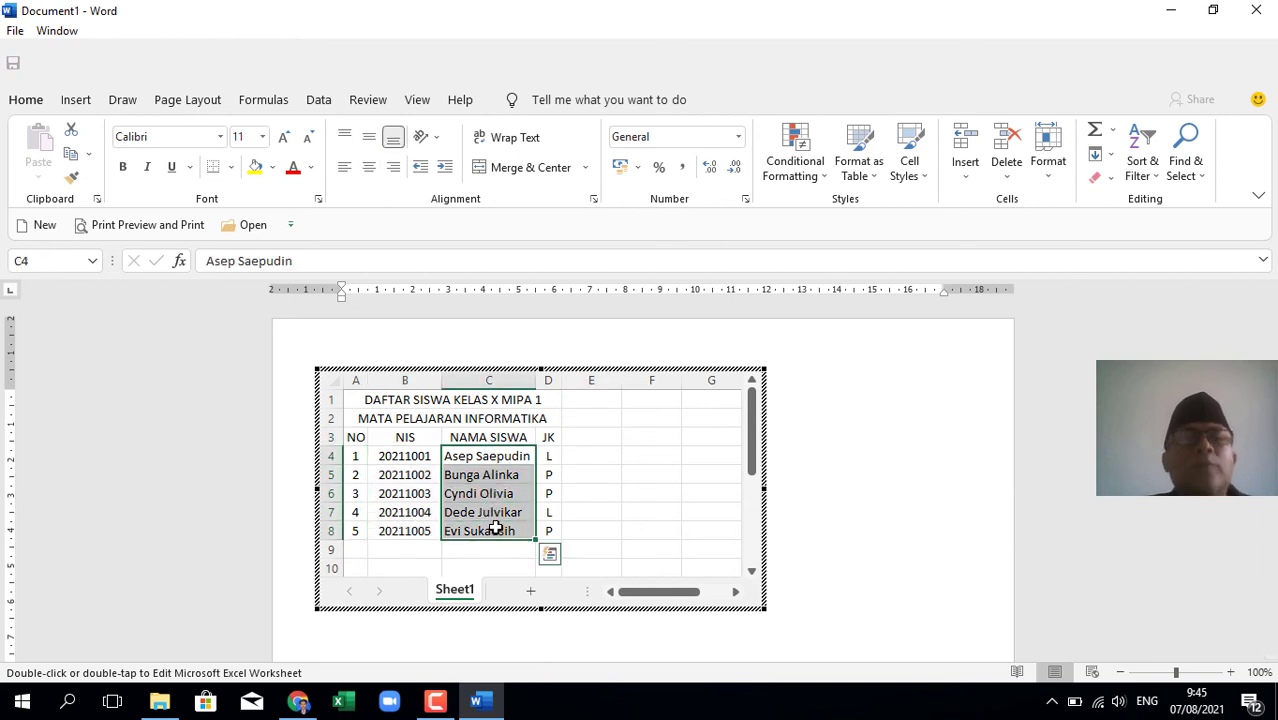
{"action": "left_click", "coordinate": [600, 510]}
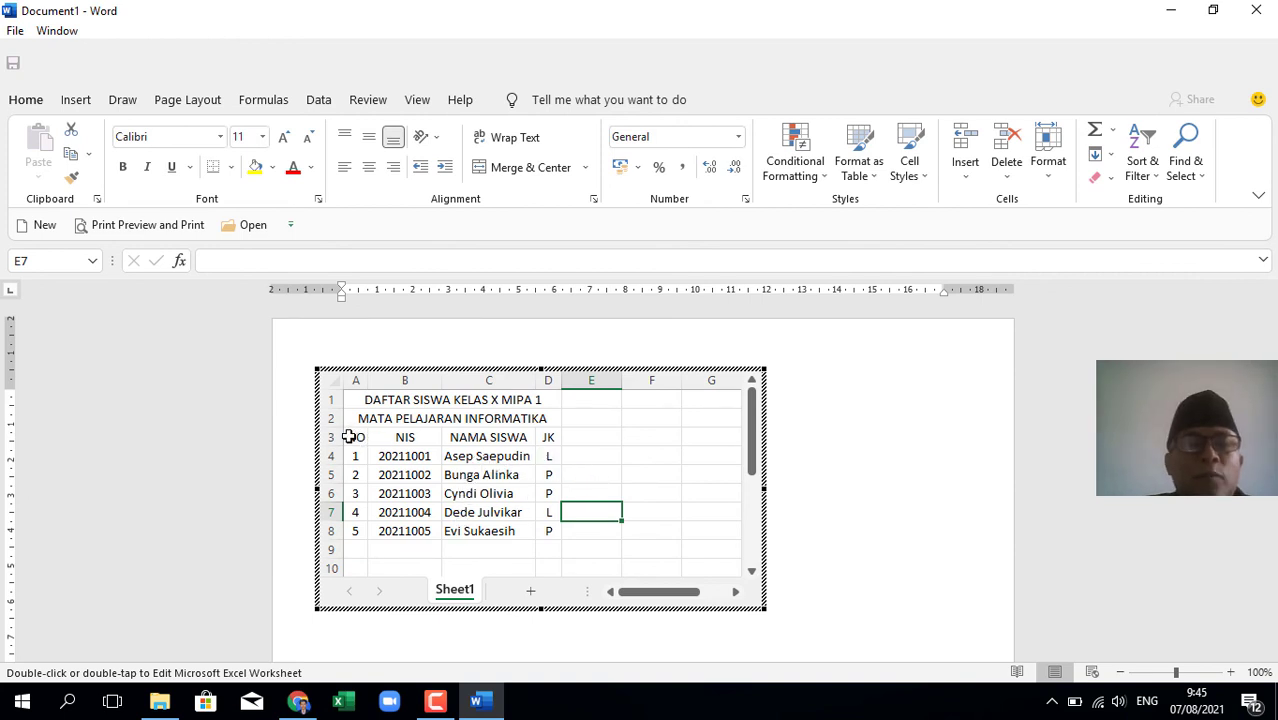
Set up a thin solid border around all four outer sides of the table range A3 to D8 in Format Cells
{"action": "left_click_drag", "start_coordinate": [349, 437], "coordinate": [545, 532]}
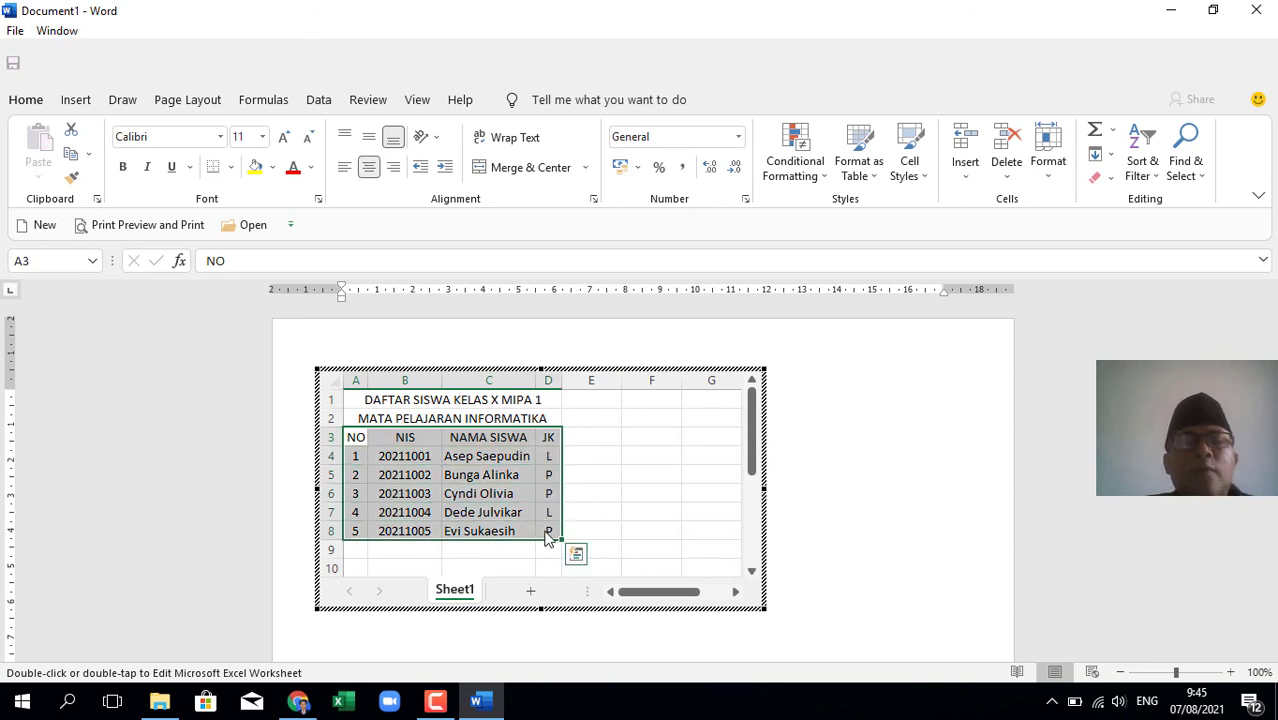
{"action": "right_click", "coordinate": [468, 479]}
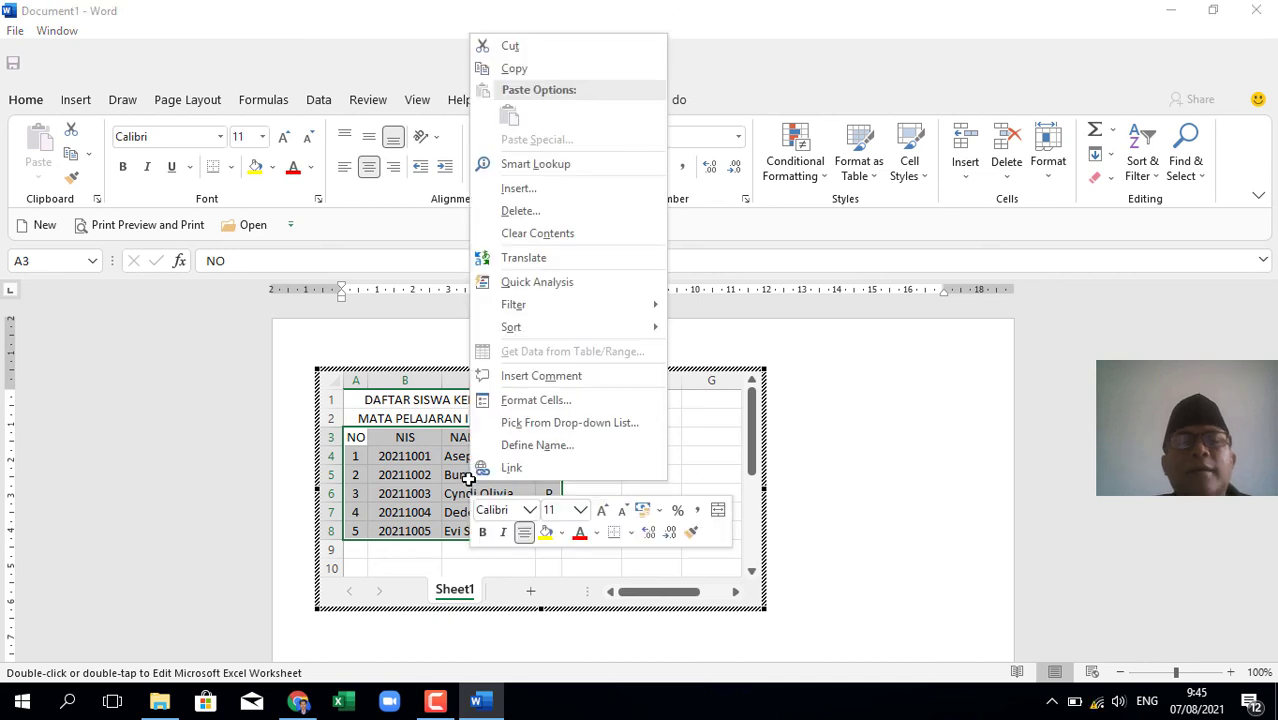
{"action": "left_click", "coordinate": [545, 401]}
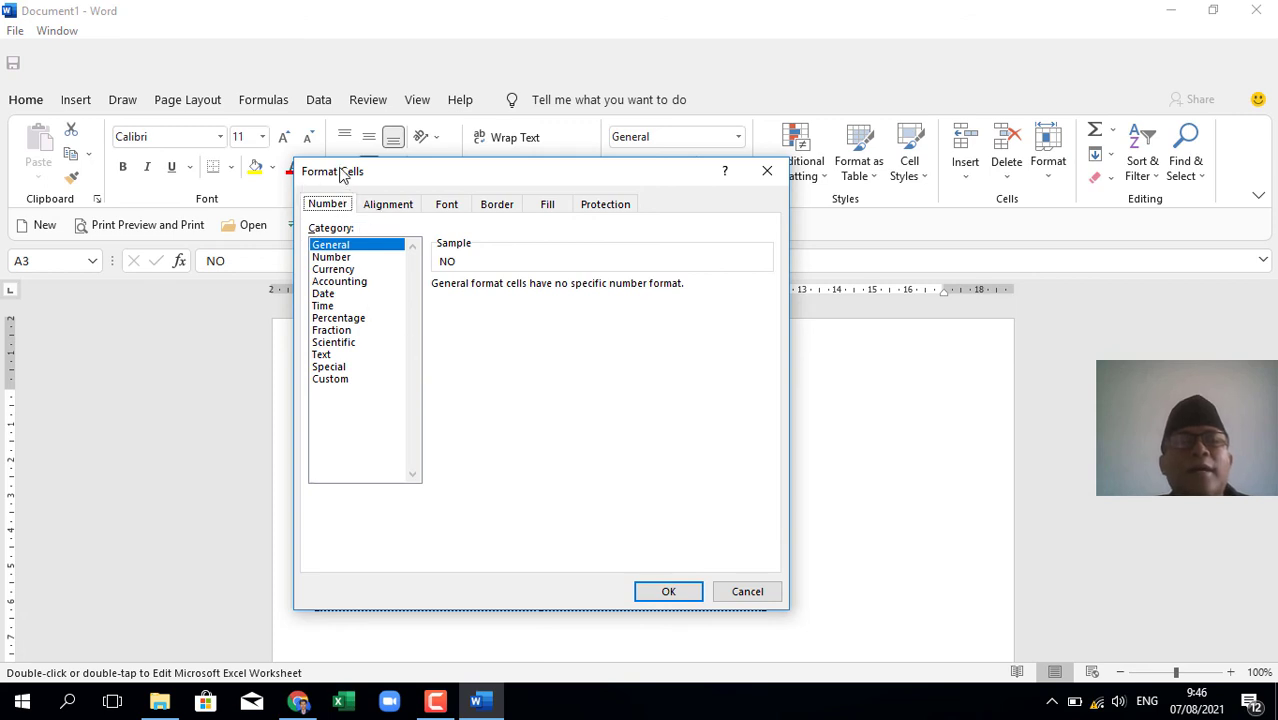
{"action": "left_click", "coordinate": [499, 205]}
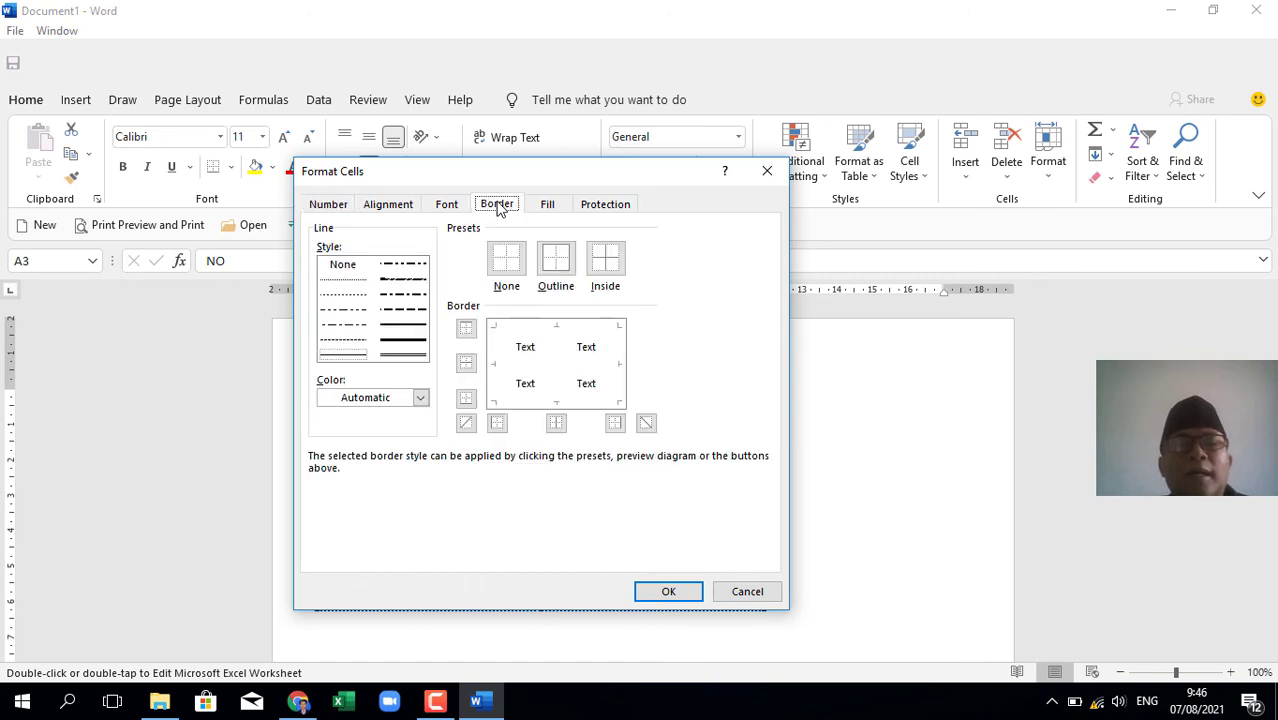
{"action": "left_click", "coordinate": [528, 331]}
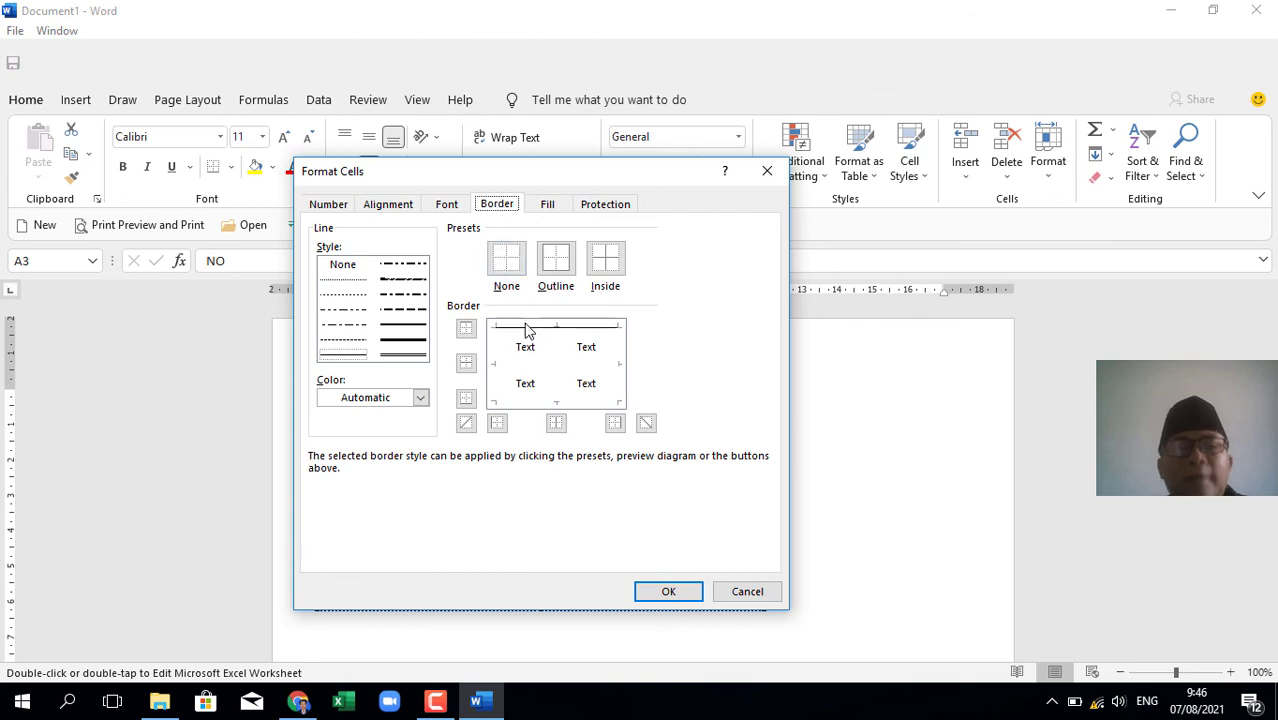
{"action": "left_click", "coordinate": [537, 403]}
{"action": "left_click", "coordinate": [493, 364]}
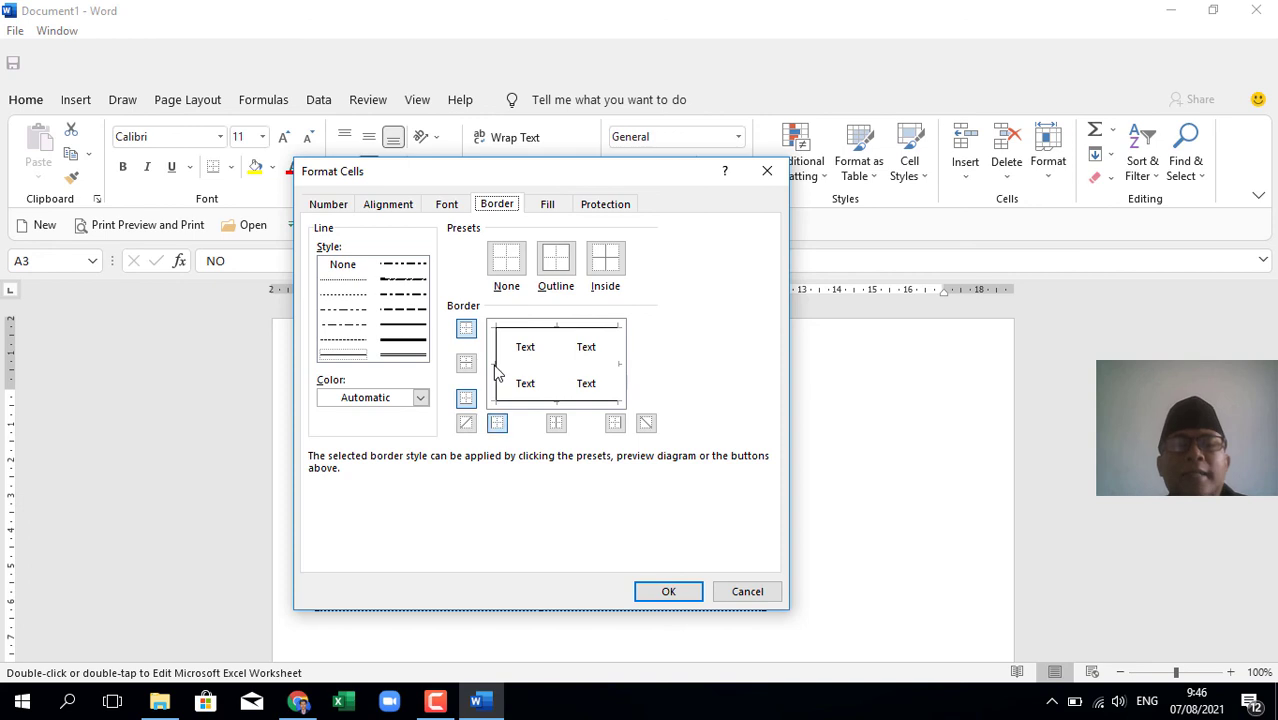
{"action": "left_click", "coordinate": [619, 365]}
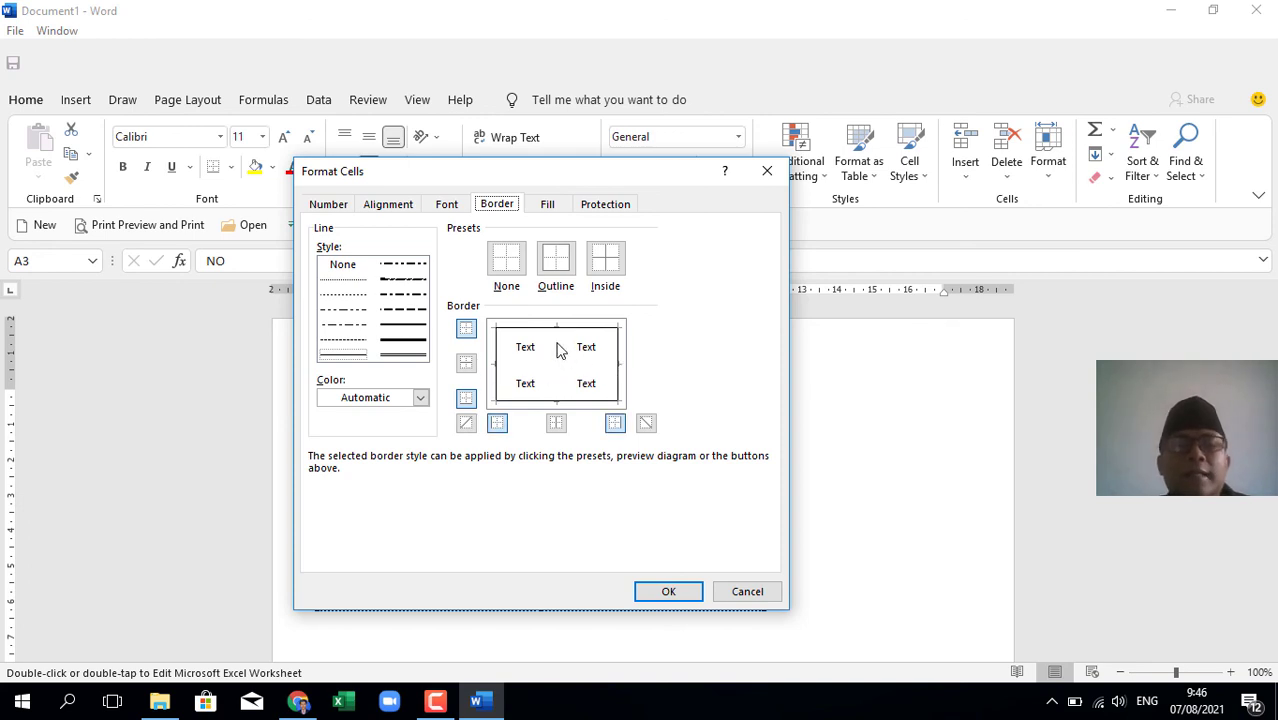
Add inside vertical and horizontal borders to the table, apply the cell formatting and leave the embedded spreadsheet for the document
{"action": "left_click", "coordinate": [558, 342]}
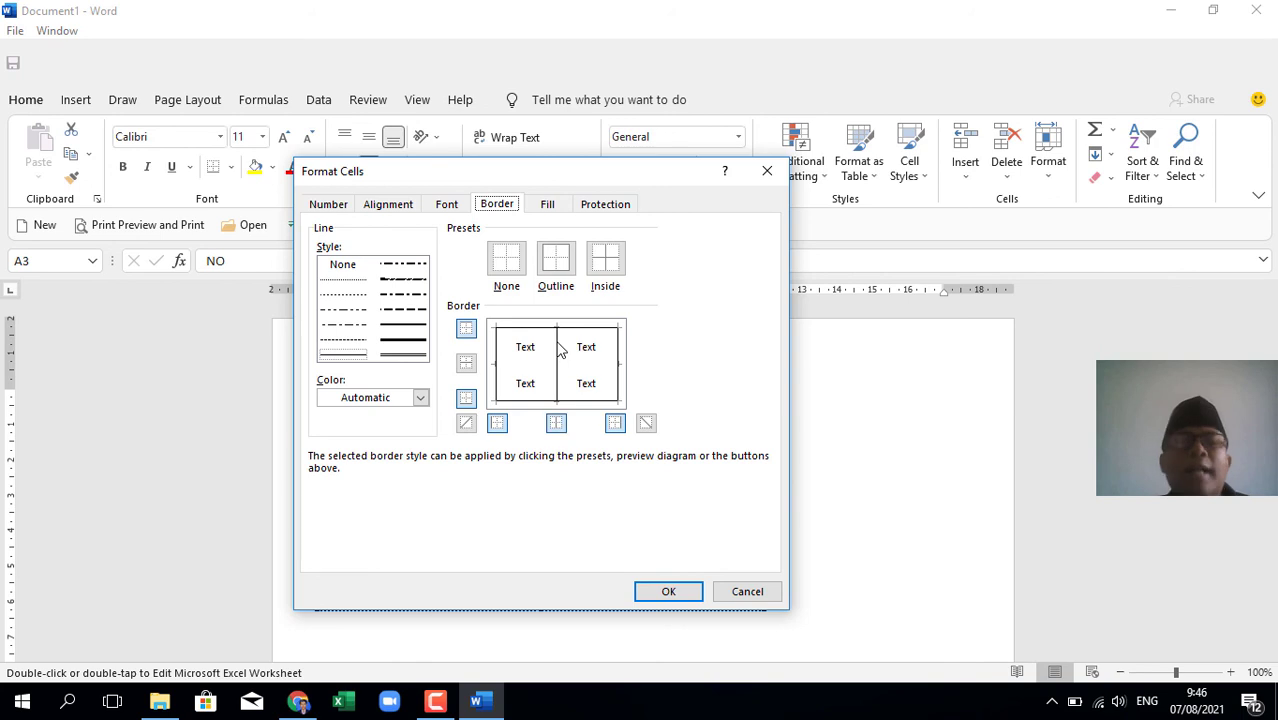
{"action": "left_click", "coordinate": [512, 365]}
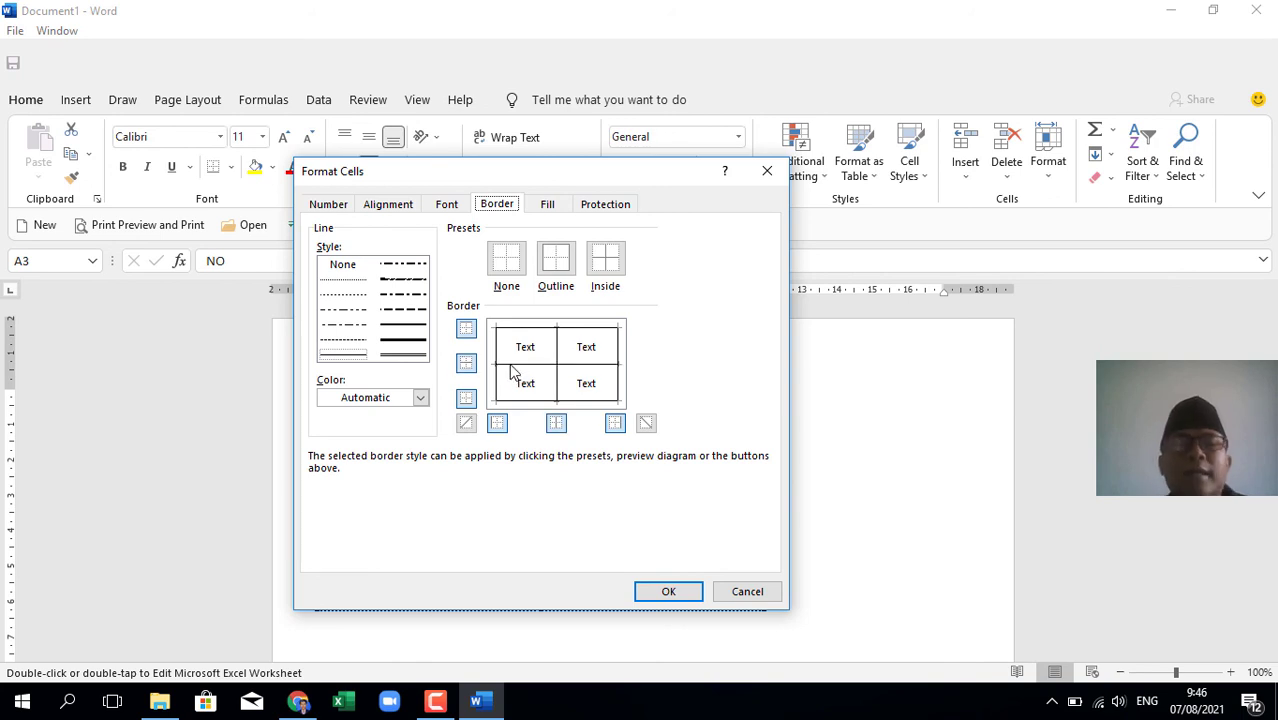
{"action": "left_click", "coordinate": [669, 593]}
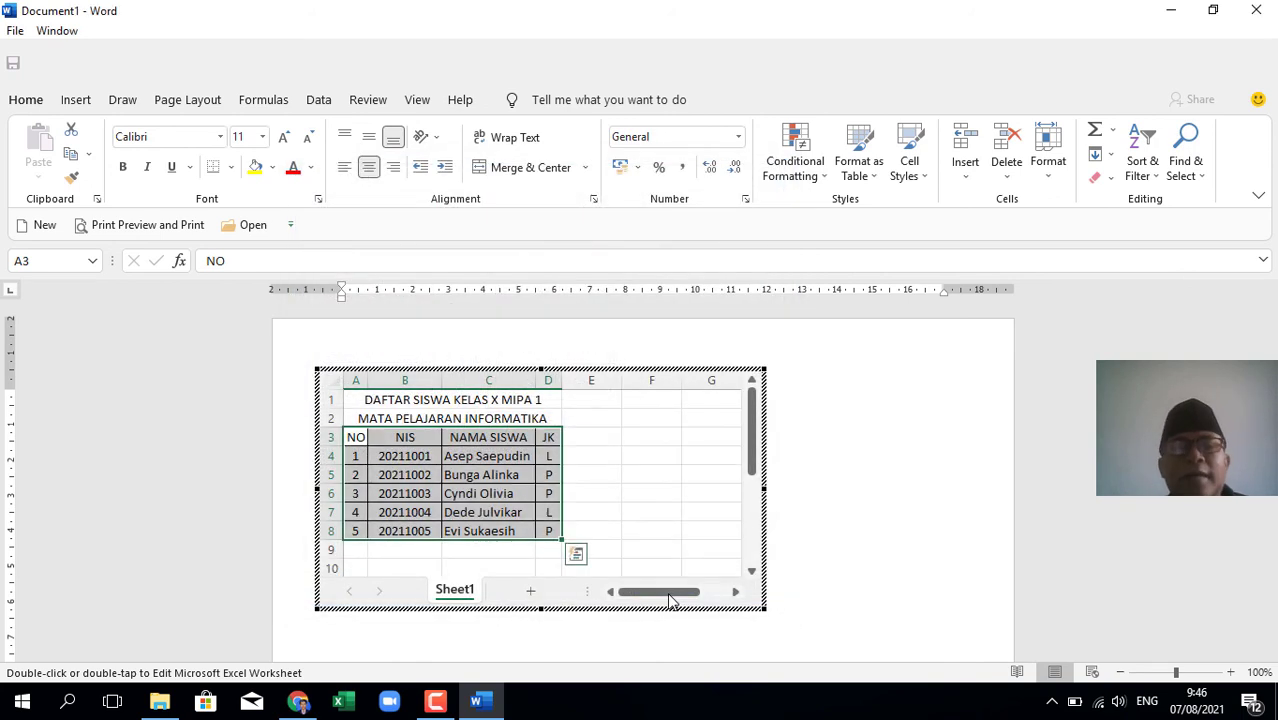
{"action": "left_click", "coordinate": [652, 514]}
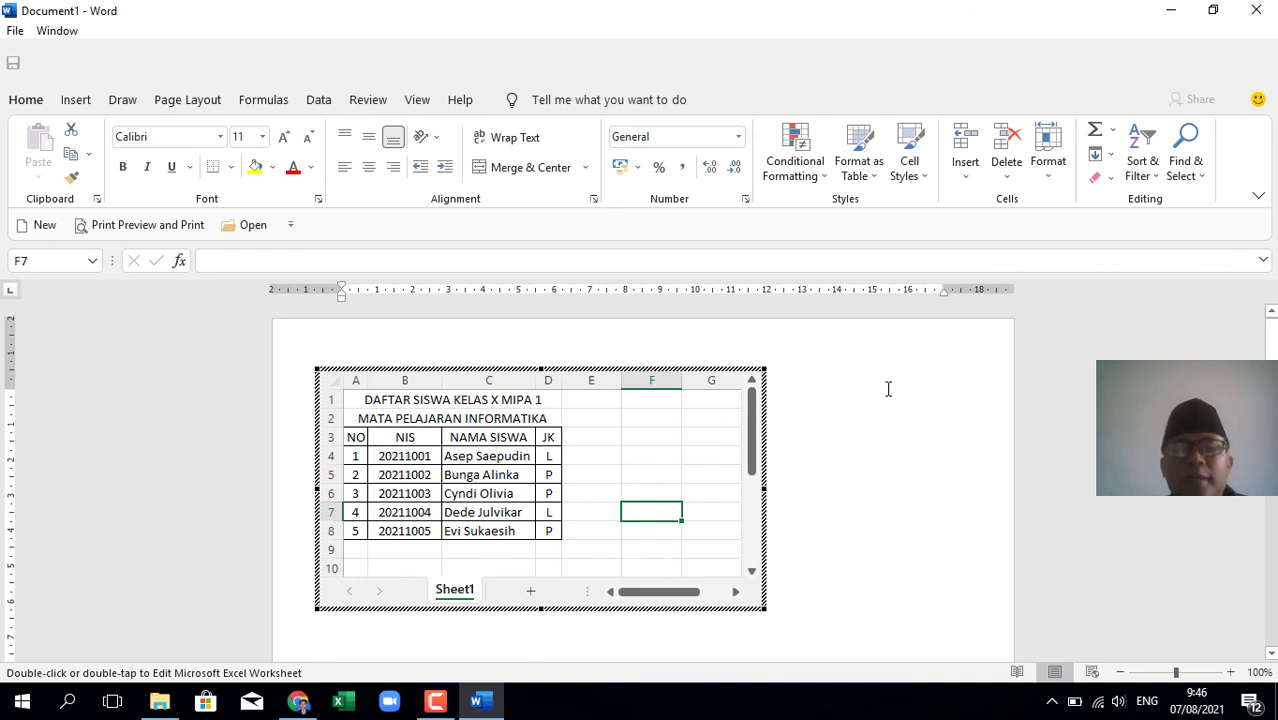
{"action": "left_click", "coordinate": [936, 446]}
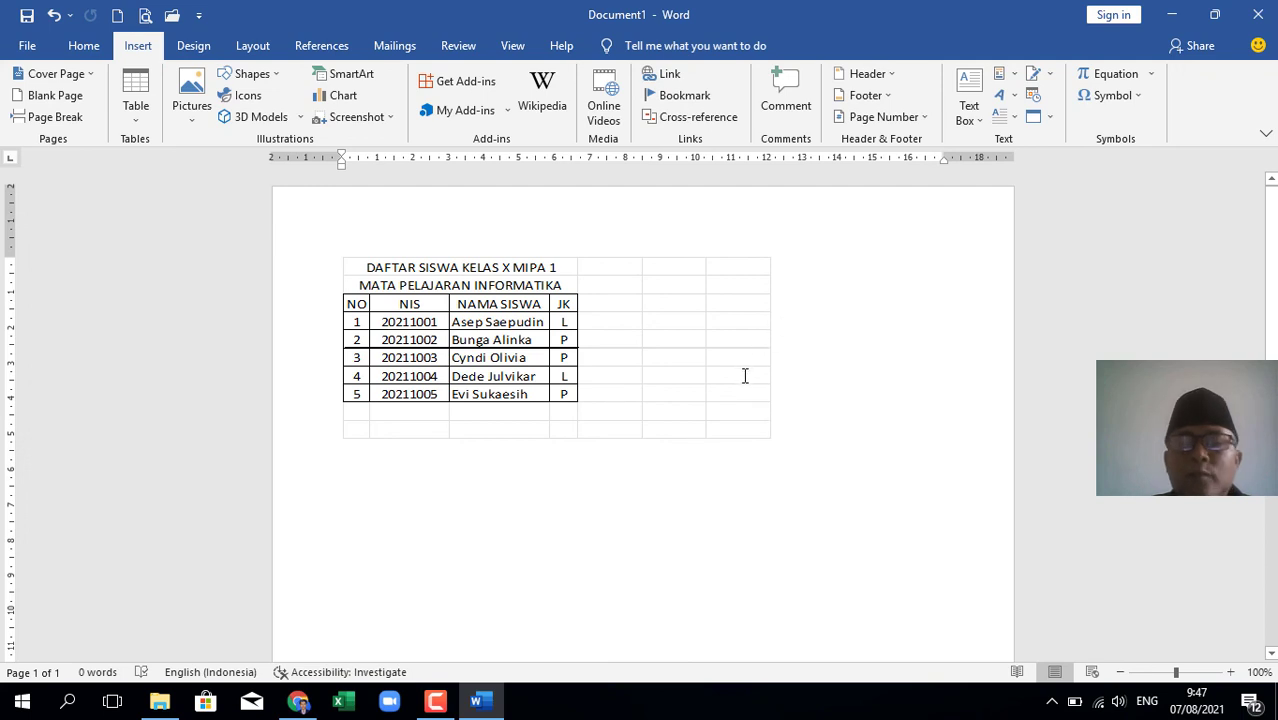
{"action": "left_click", "coordinate": [435, 701]}
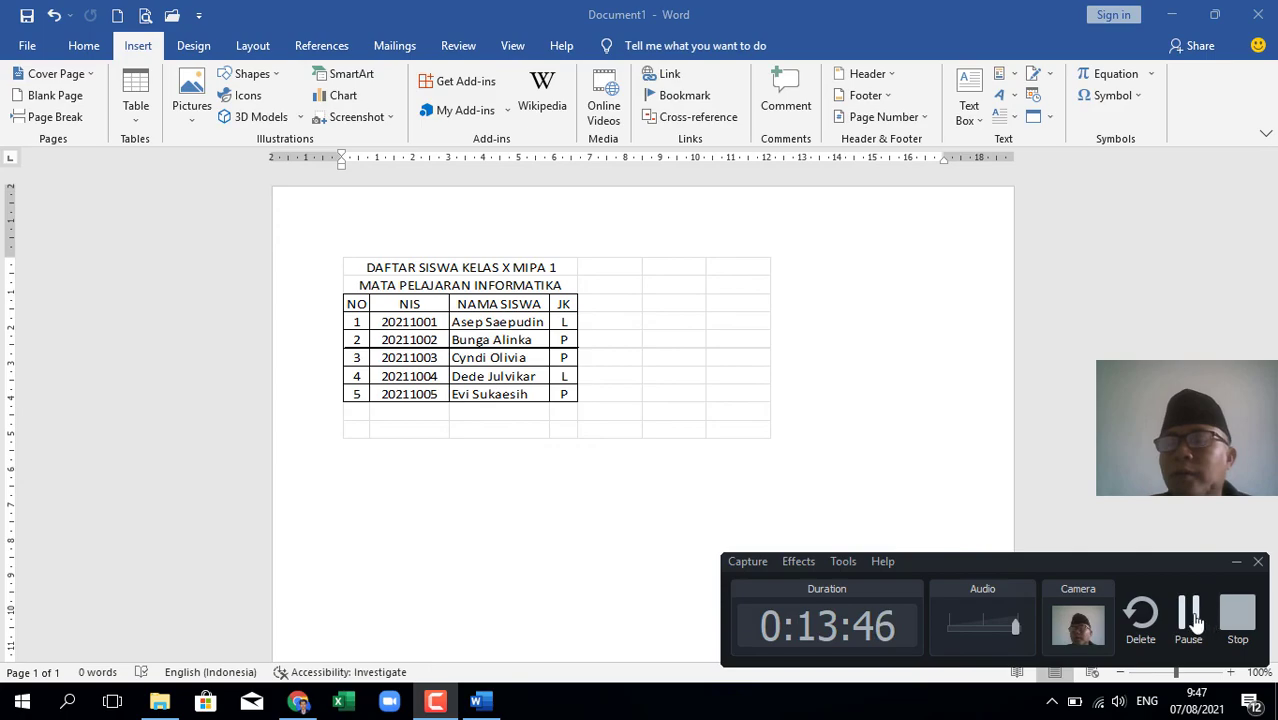